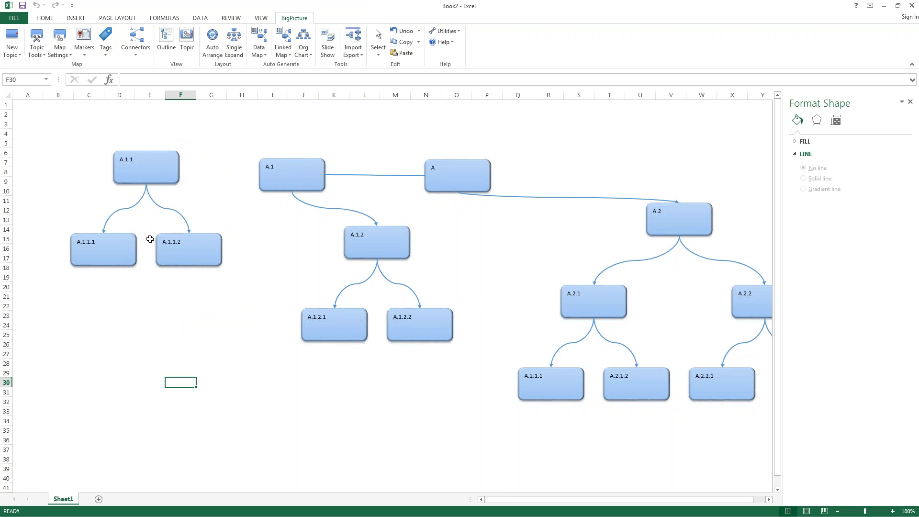
# Select all topics of the existing BigPicture map on Sheet1 and delete them
pyautogui.click(611, 144)
pyautogui.click(378, 54)
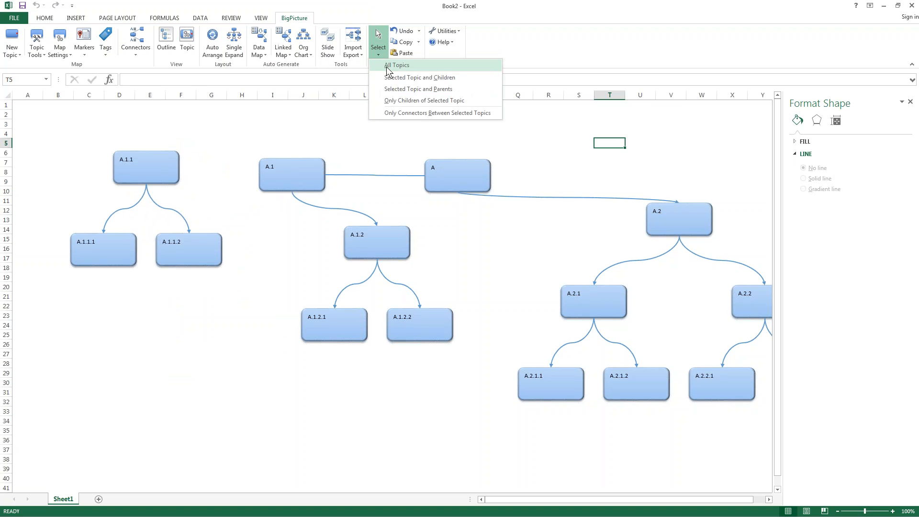
pyautogui.click(386, 67)
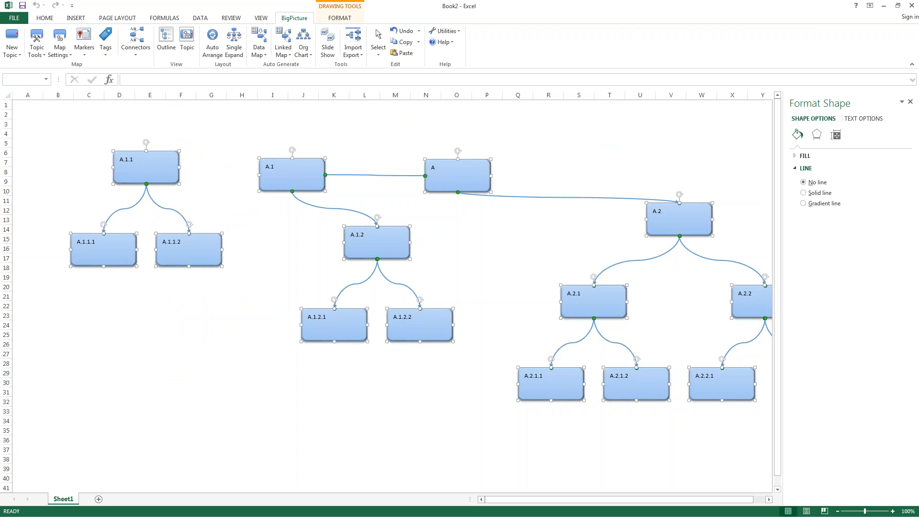
pyautogui.press('Delete')
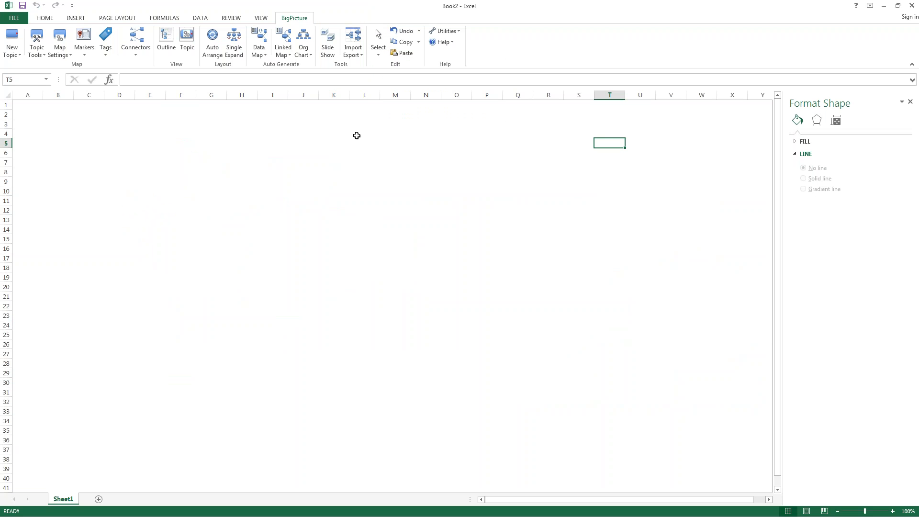
# Enter "Belief" in cell A1 as the top-level item of the outline
pyautogui.click(377, 53)
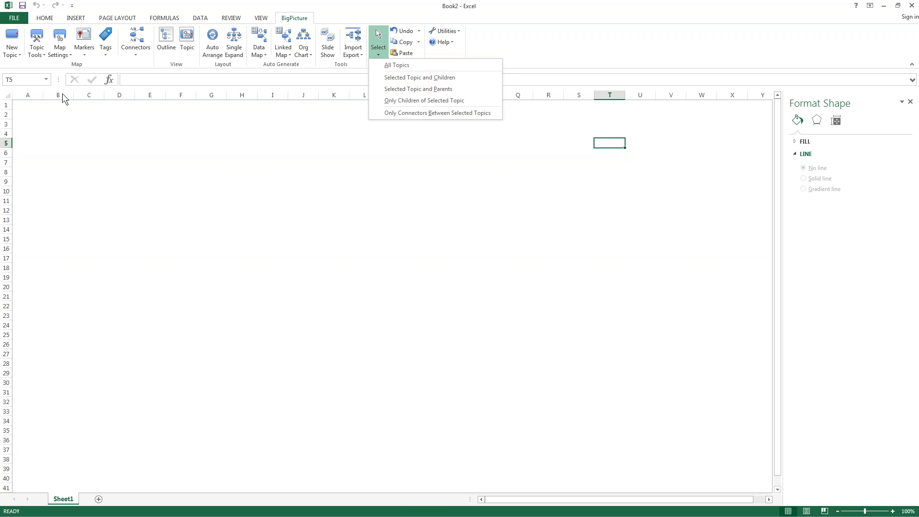
pyautogui.click(14, 111)
pyautogui.click(28, 105)
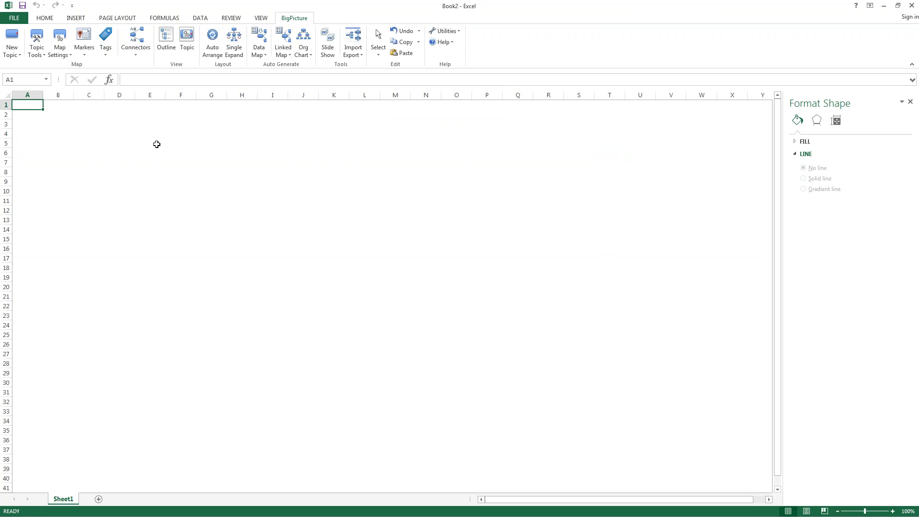
pyautogui.write('Beli')
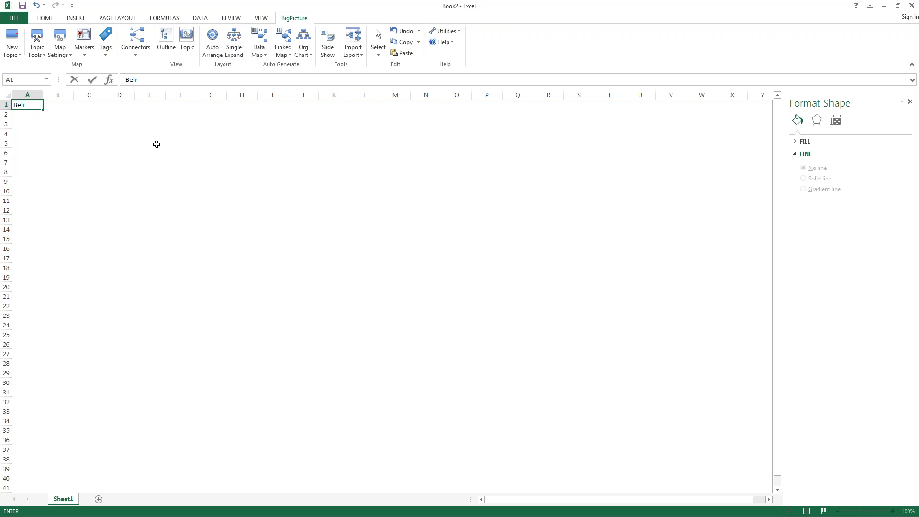
pyautogui.write('ef')
pyautogui.press('Return')
pyautogui.press('Right')
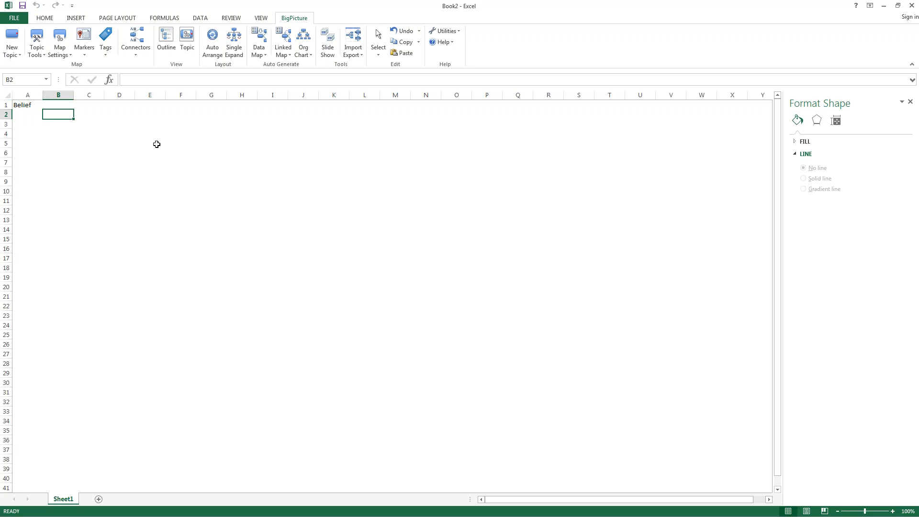
# Enter the second-level items Product, Company, Industry and Oneself in cells B2 to B5
pyautogui.write('Product')
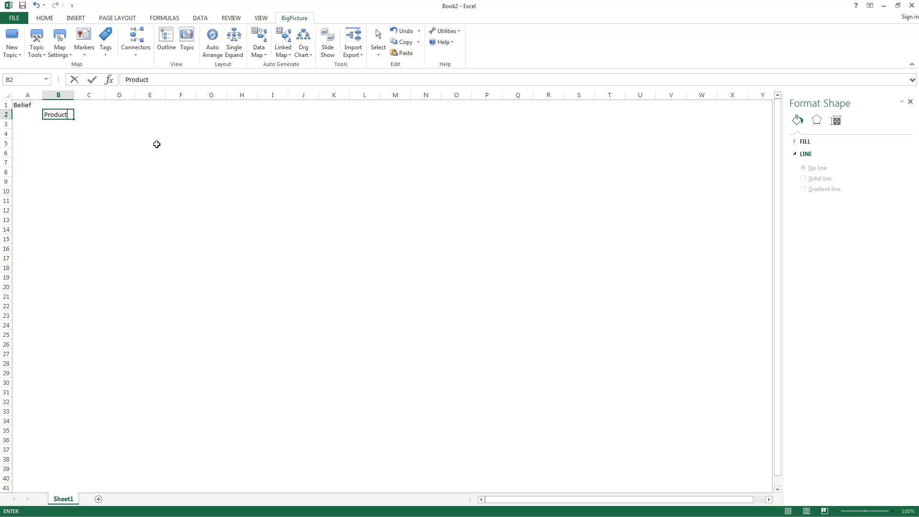
pyautogui.press('Return')
pyautogui.press('Right')
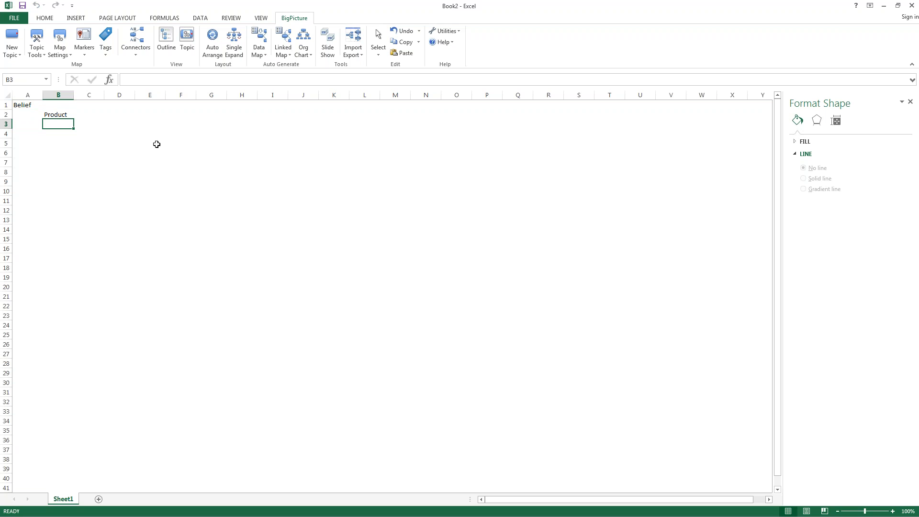
pyautogui.write('Company')
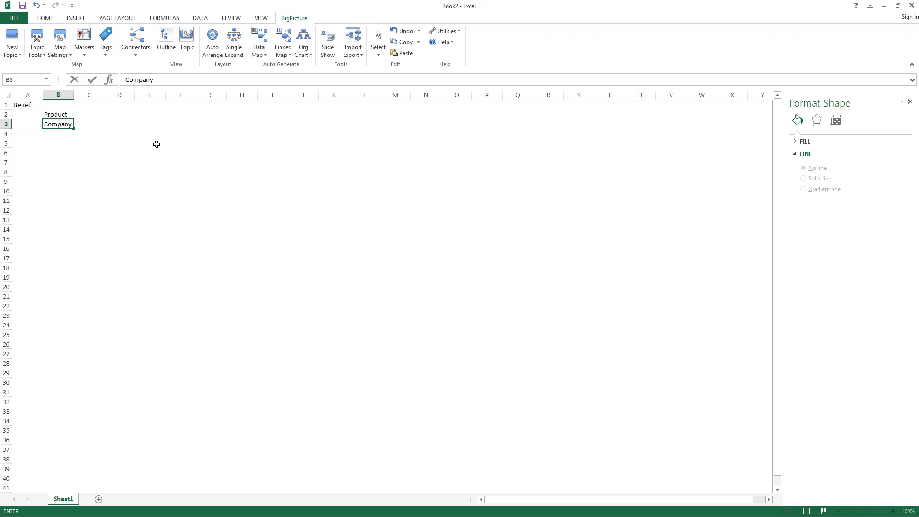
pyautogui.press('Return')
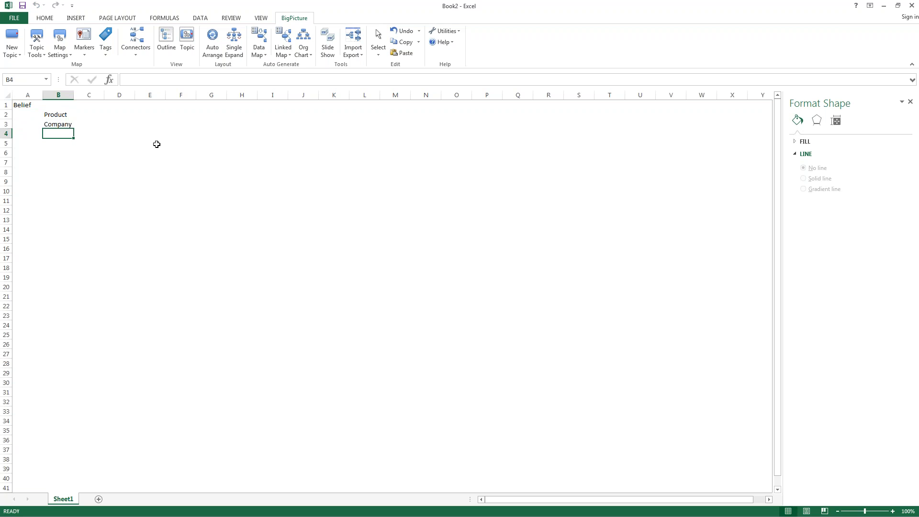
pyautogui.write('Industry')
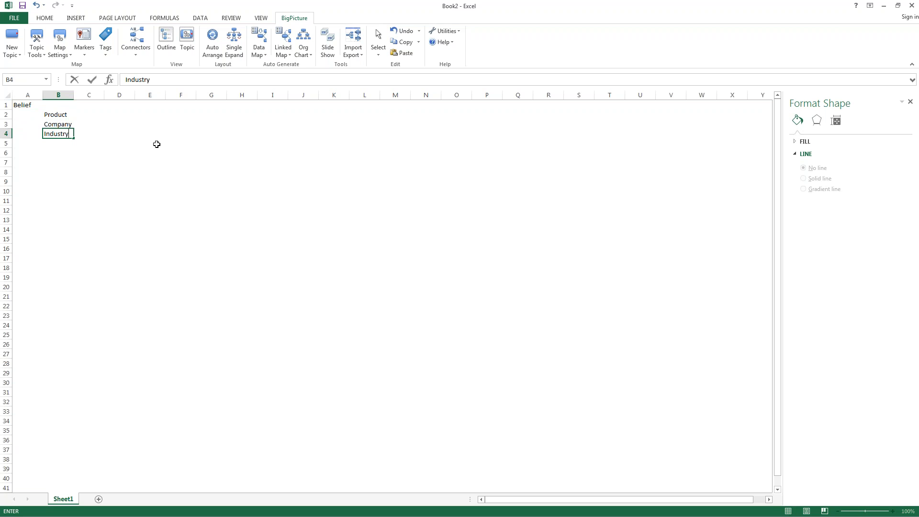
pyautogui.press('Return')
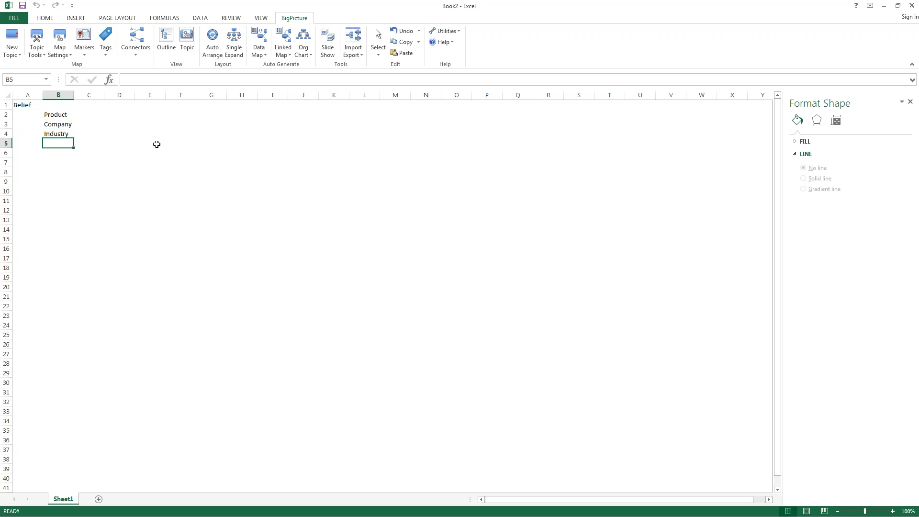
pyautogui.write('Ones')
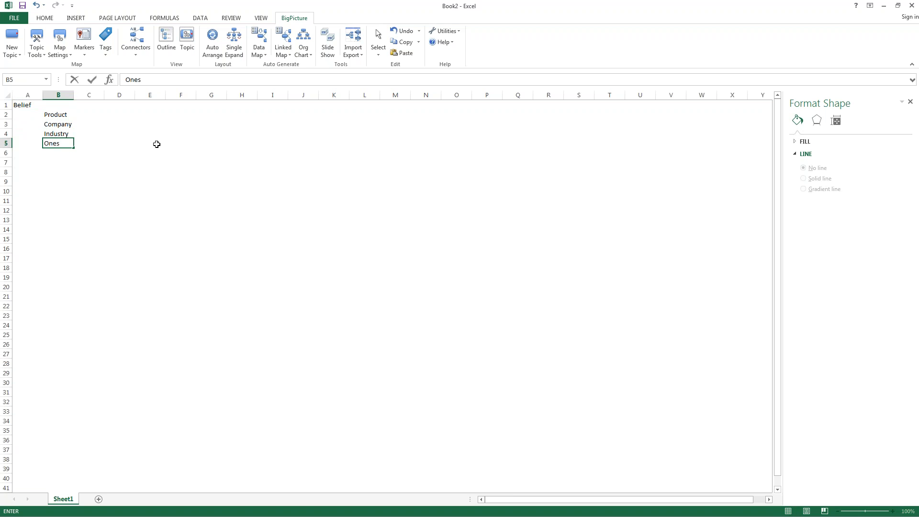
pyautogui.write('elf')
pyautogui.press('Return')
pyautogui.press('Return')
pyautogui.click(56, 257)
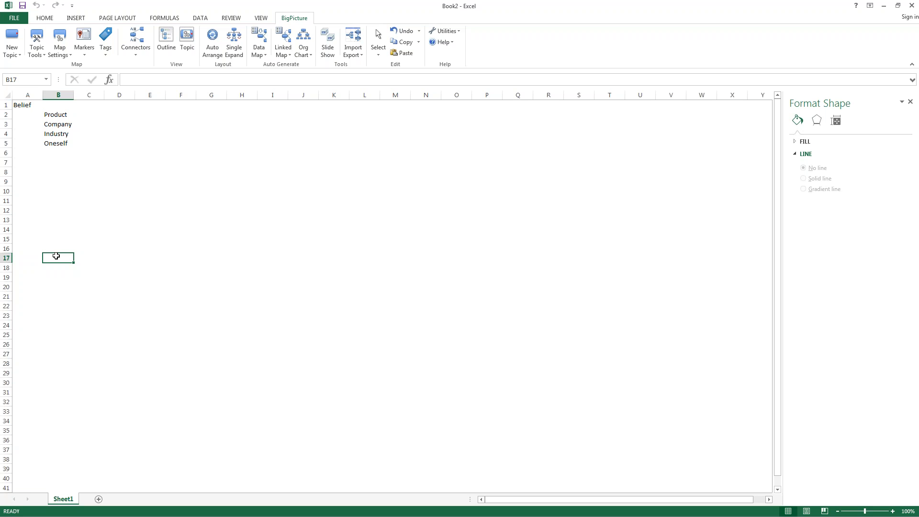
# Move the Company, Industry and Oneself cells down three rows to B6:B8, leaving empty rows under Product
pyautogui.moveTo(23, 105); pyautogui.dragTo(63, 141)
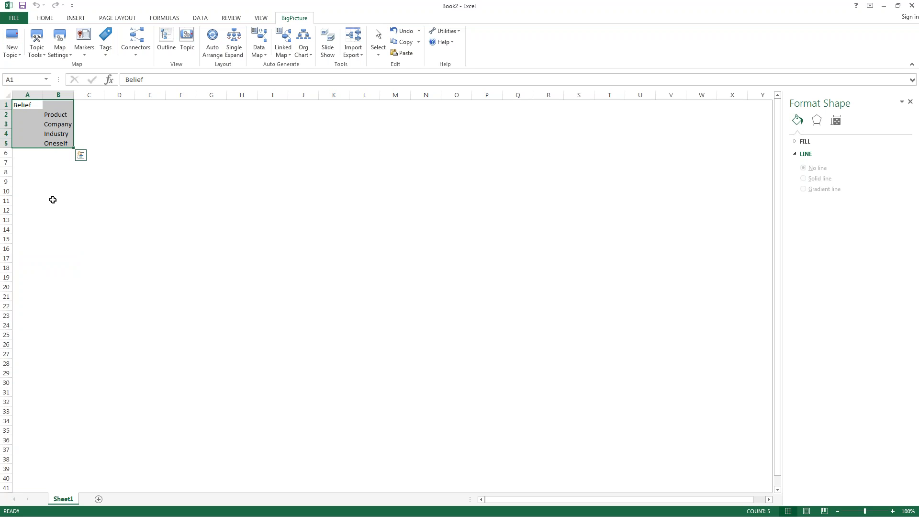
pyautogui.click(57, 125)
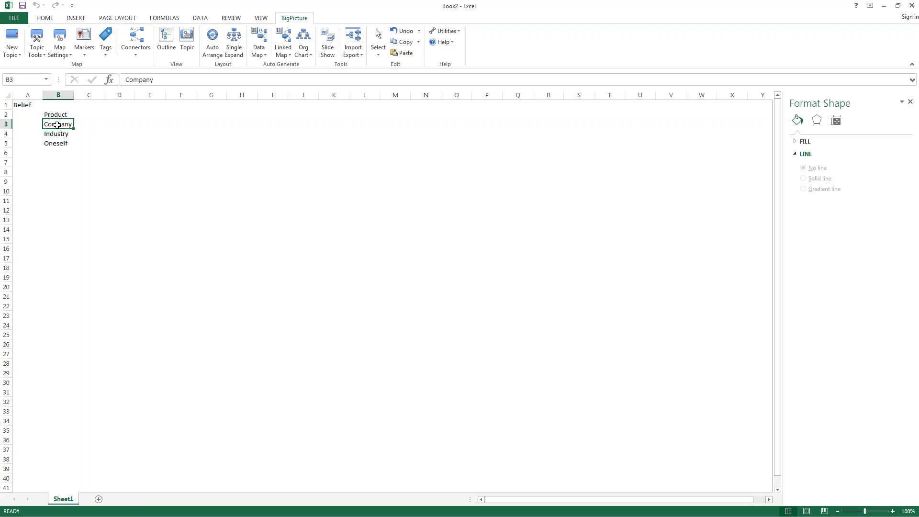
pyautogui.moveTo(56, 125); pyautogui.dragTo(57, 159)
# Enter the Product sub-items Consumable, Higher Quality and Testimonies in cells C3 to C5
pyautogui.click(85, 124)
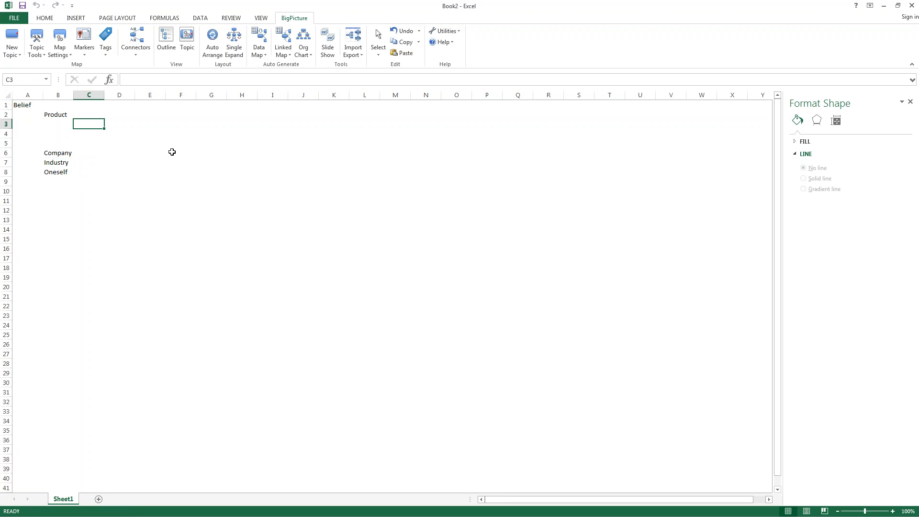
pyautogui.write('Consu')
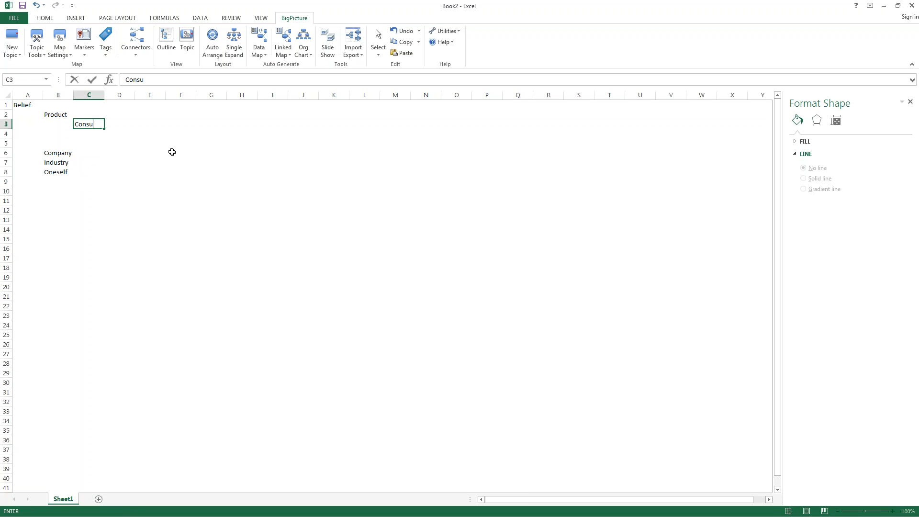
pyautogui.write('mable')
pyautogui.press('Return')
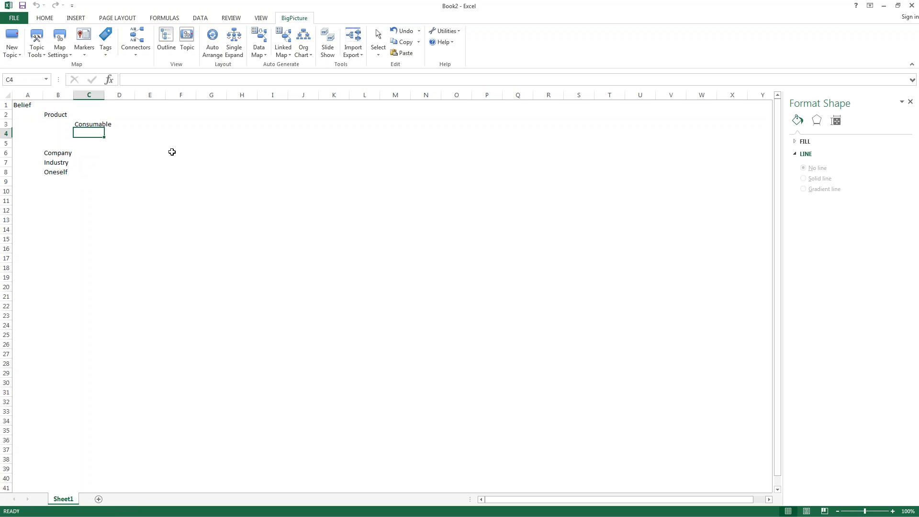
pyautogui.write('Higher ')
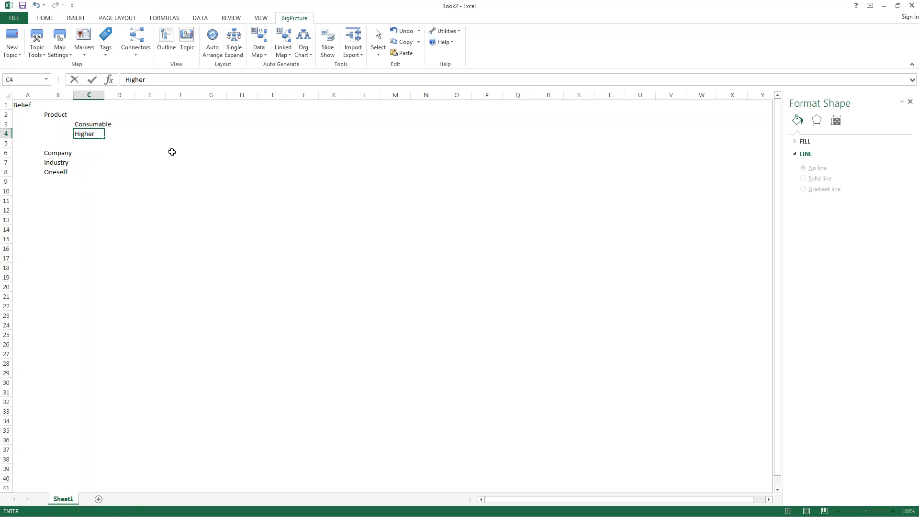
pyautogui.write('Quality')
pyautogui.press('Return')
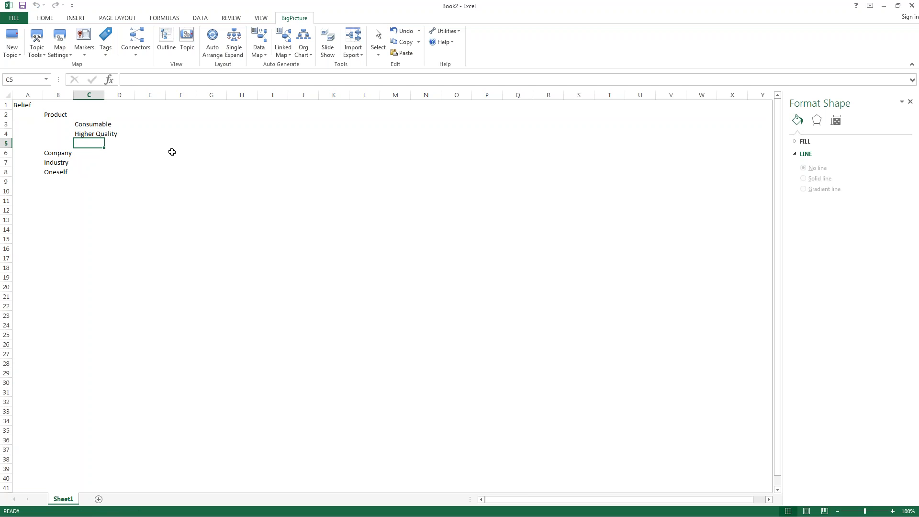
pyautogui.write('Test')
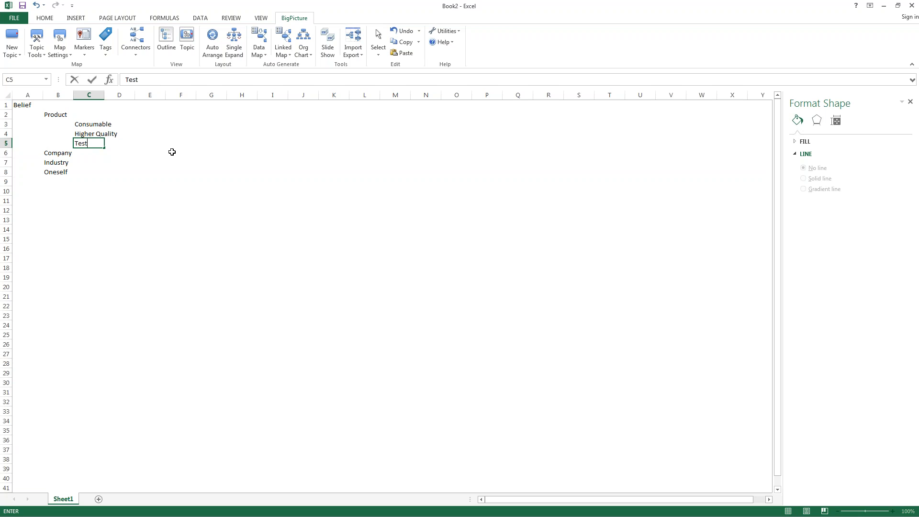
pyautogui.write('imonies')
pyautogui.click(68, 238)
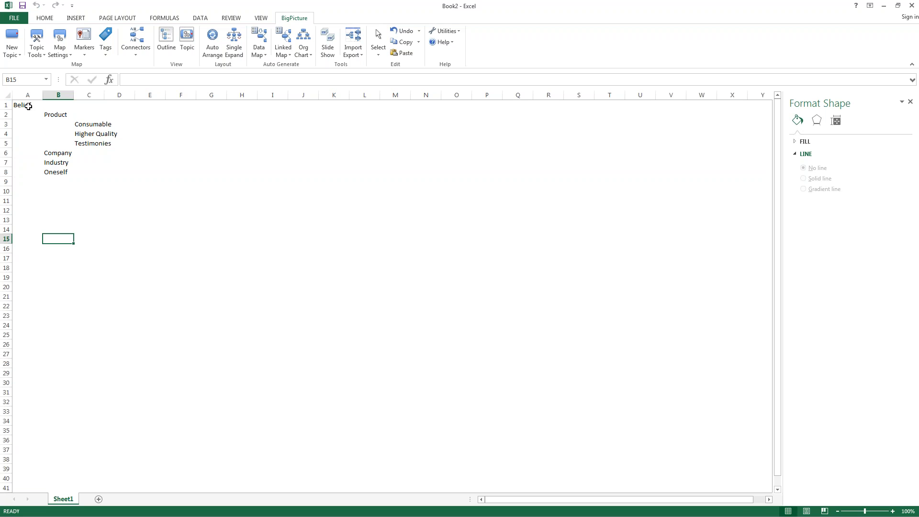
# Copy the range A1:C8 and insert it into the BigPicture outline as topics starting at Map - Sheet1 (Book2)
pyautogui.moveTo(29, 105); pyautogui.dragTo(97, 174)
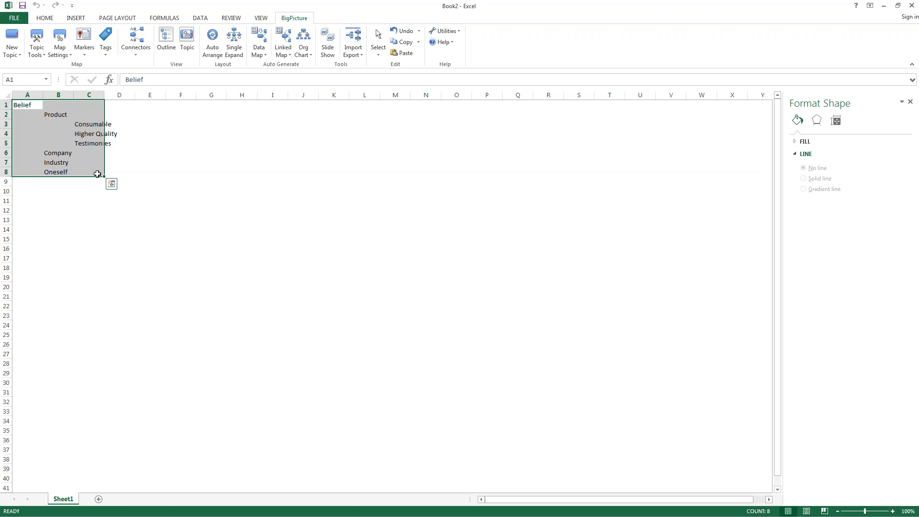
pyautogui.hotkey('ctrl', 'c')
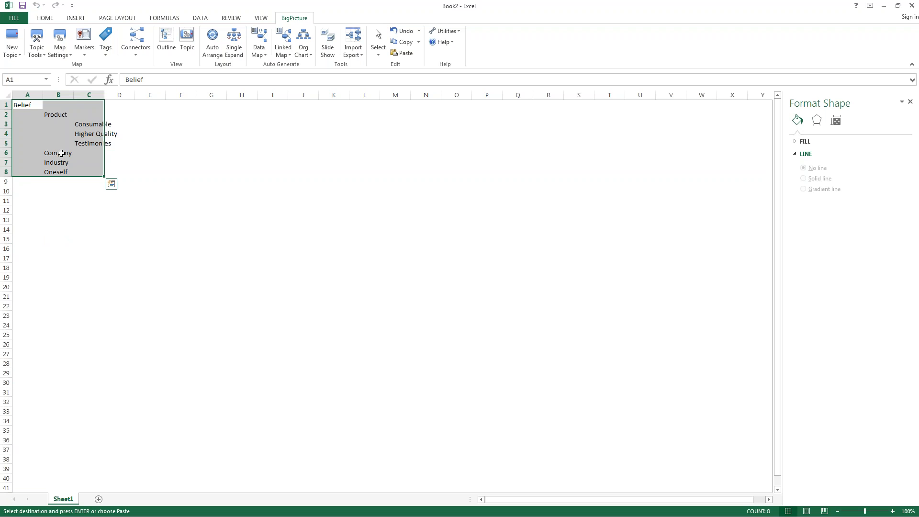
pyautogui.click(174, 43)
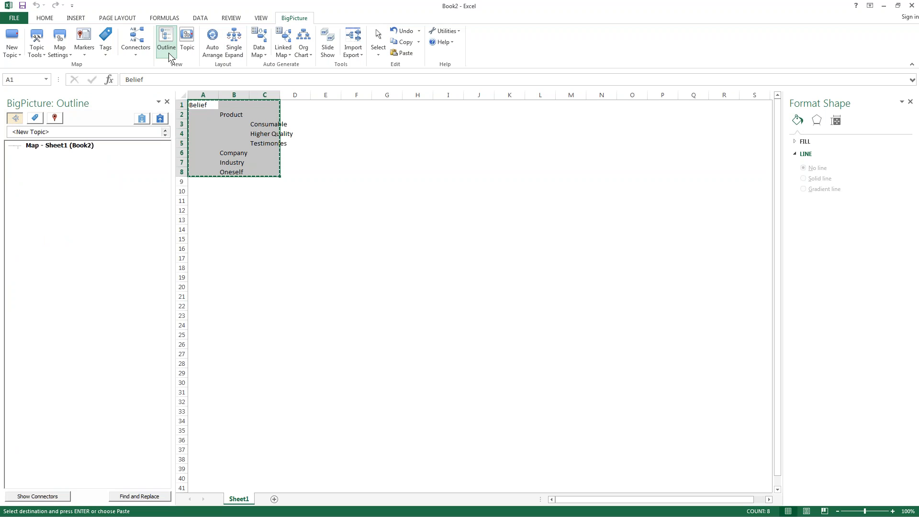
pyautogui.click(20, 133)
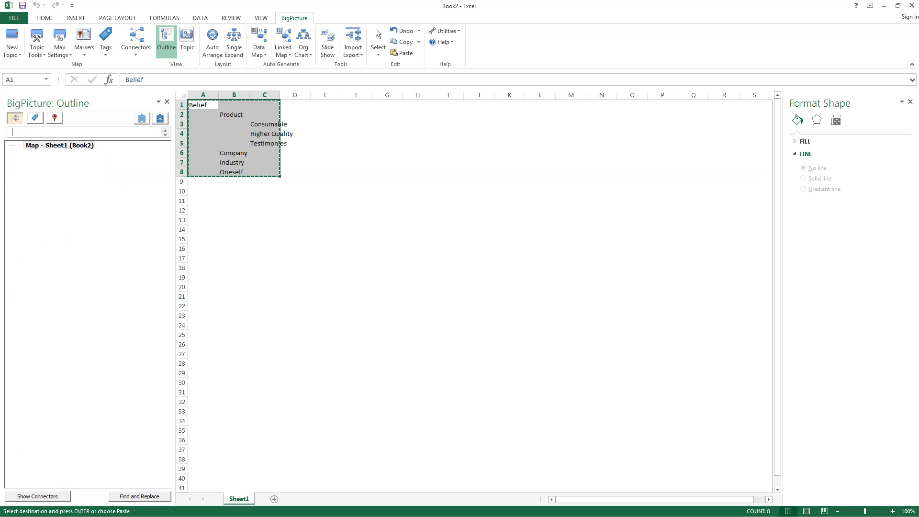
pyautogui.click(142, 119)
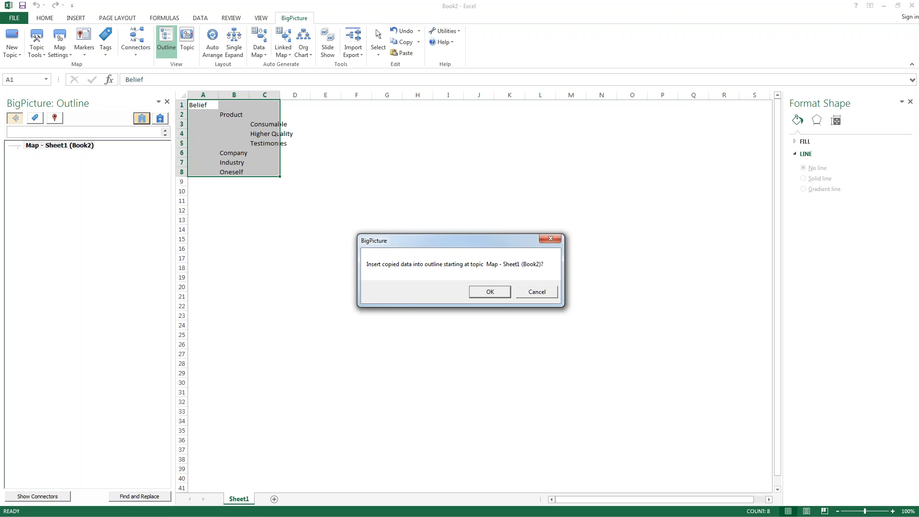
pyautogui.click(491, 292)
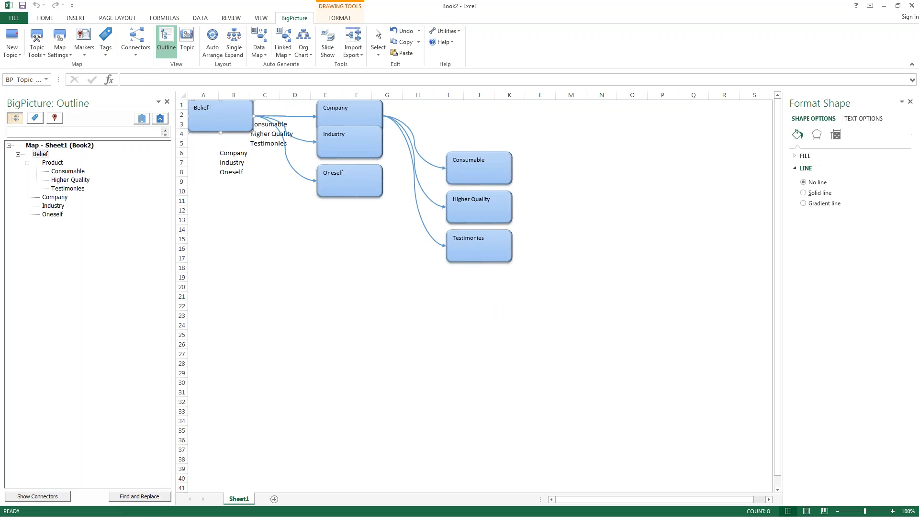
# Reposition the Belief, Oneself, Industry, Company and Product topics below their overlapping positions, with the four subtopics spaced out vertically
pyautogui.moveTo(240, 123); pyautogui.dragTo(257, 273)
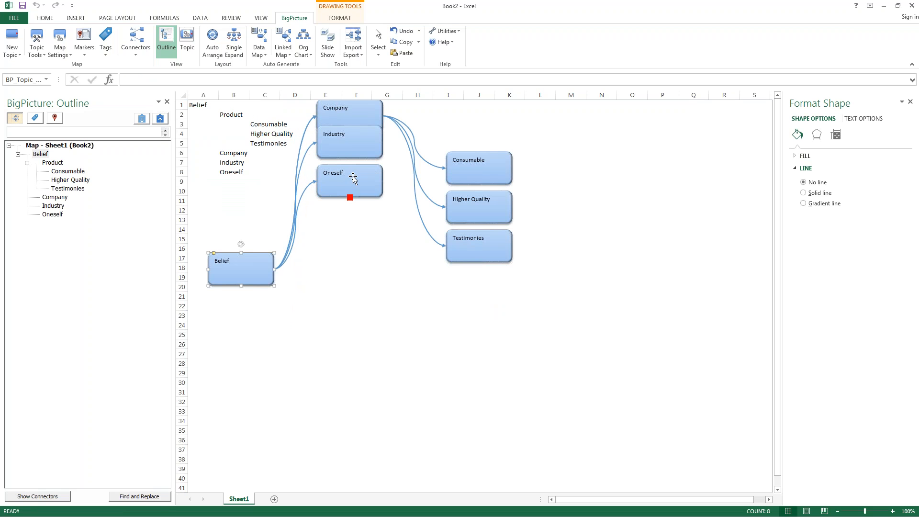
pyautogui.moveTo(365, 187); pyautogui.dragTo(374, 351)
pyautogui.moveTo(353, 139); pyautogui.dragTo(361, 267)
pyautogui.moveTo(355, 121); pyautogui.dragTo(359, 205)
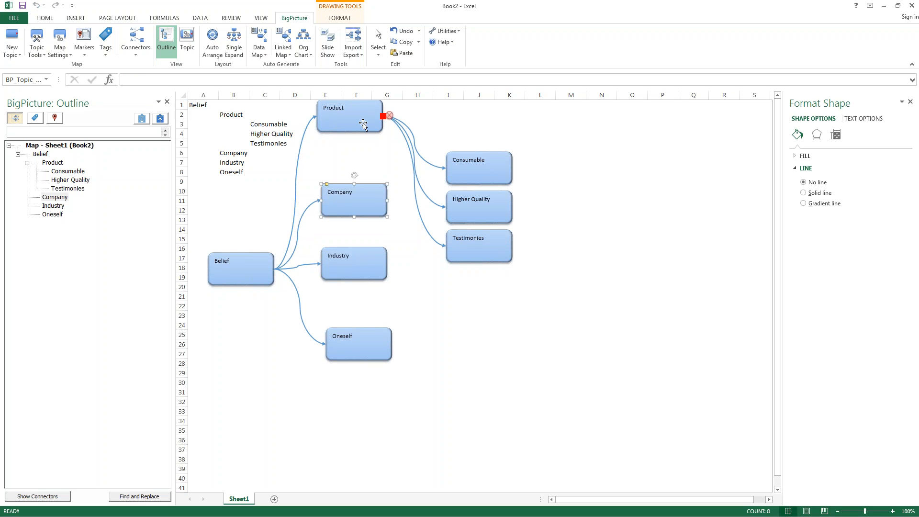
pyautogui.moveTo(362, 123); pyautogui.dragTo(361, 158)
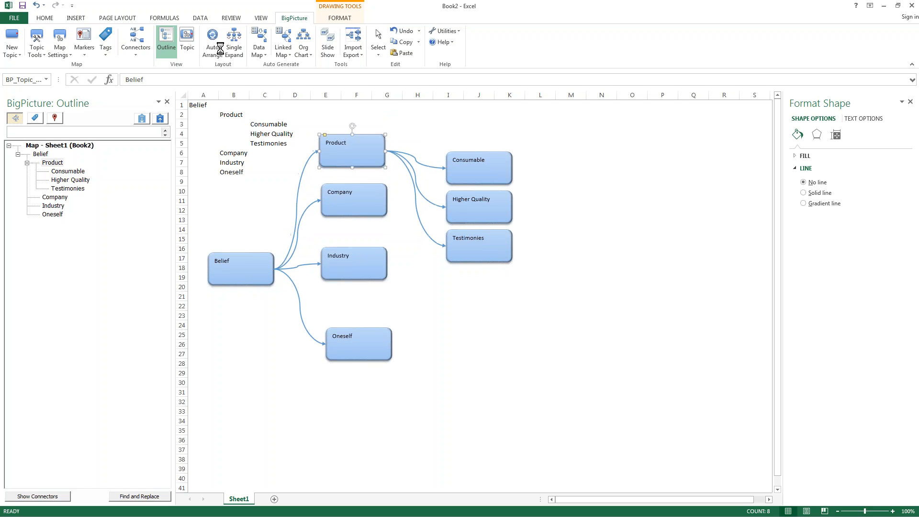
# Turn on automatic layout for the topics in the active map
pyautogui.click(218, 48)
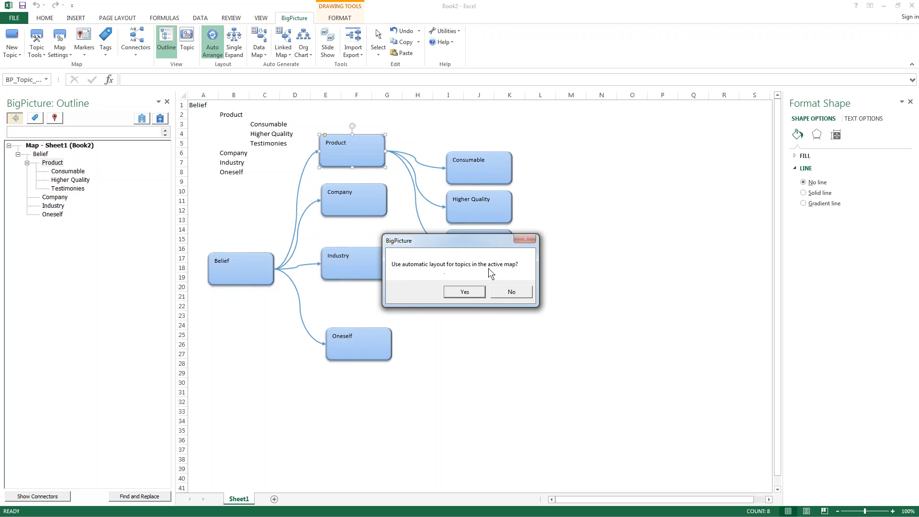
pyautogui.click(464, 292)
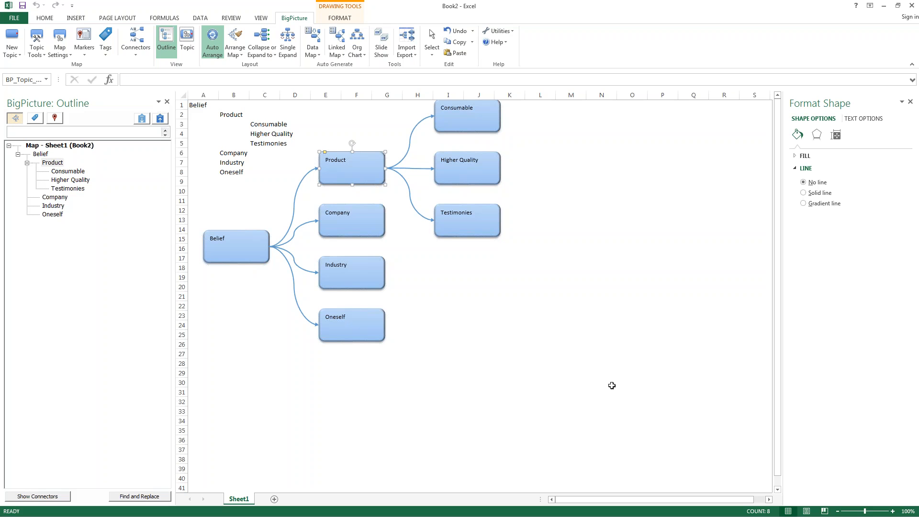
# Add the subtopics Longevity, Training and Communication under the Company topic in the outline
pyautogui.click(55, 198)
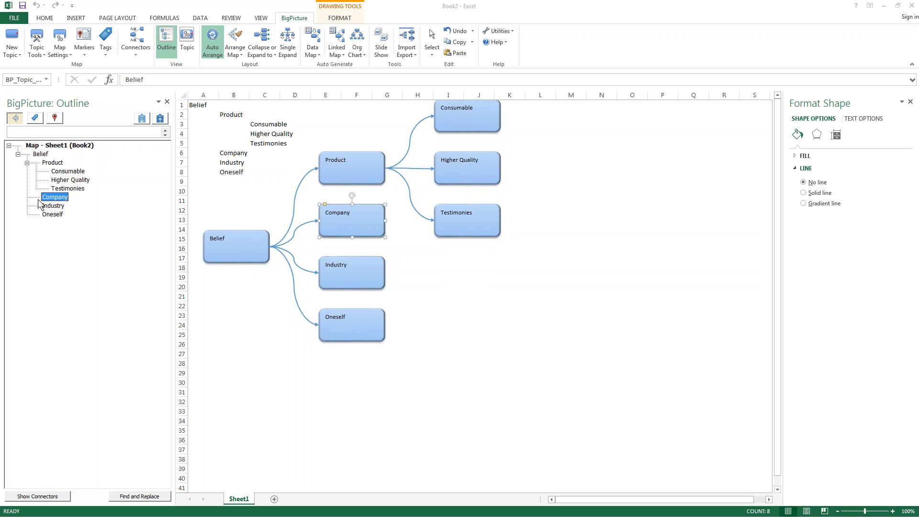
pyautogui.click(25, 130)
pyautogui.write('Longe')
pyautogui.write('vity')
pyautogui.press('Return')
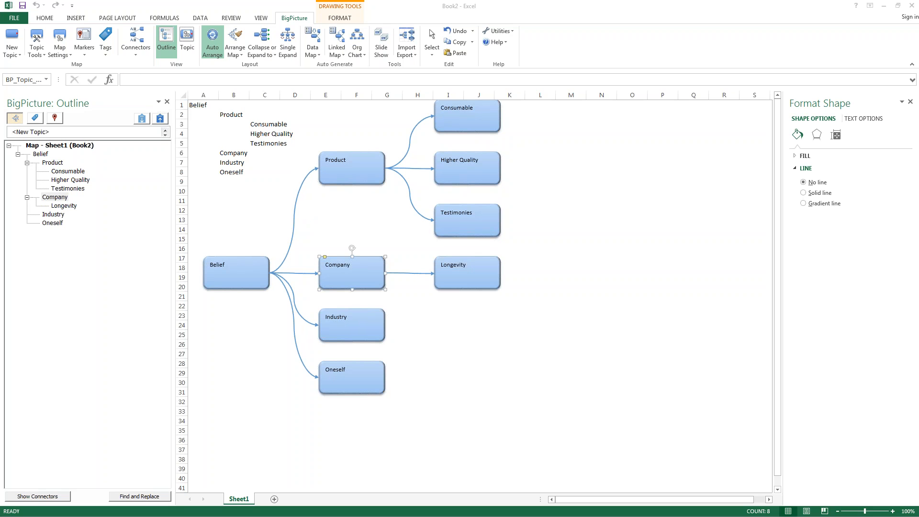
pyautogui.write('Training')
pyautogui.press('Return')
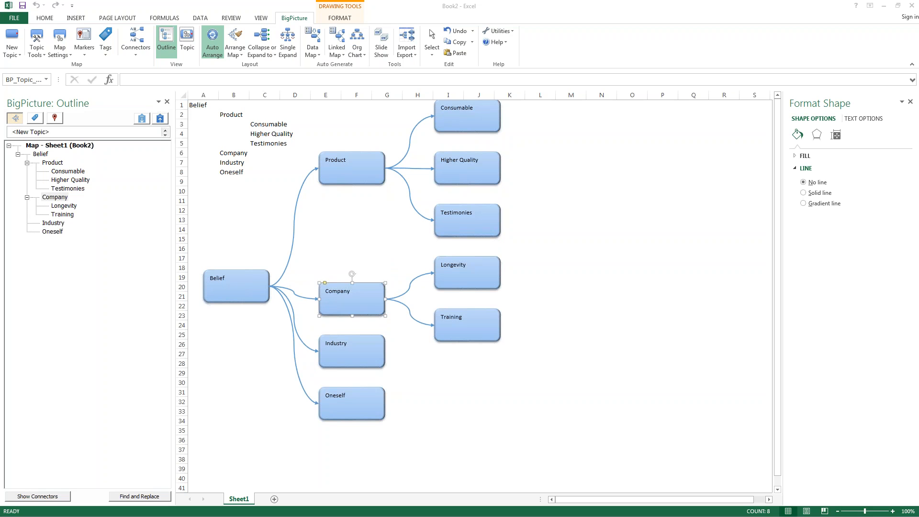
pyautogui.write('Communication')
pyautogui.press('Return')
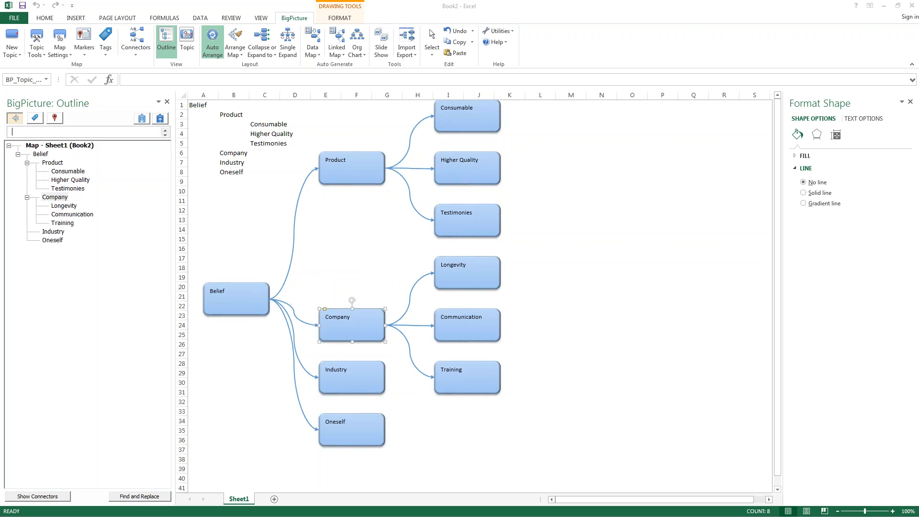
# Add three more subtopics under Company: Sponsor, Inventory and Compensation
pyautogui.write('sp')
pyautogui.press('BackSpace')
pyautogui.press('BackSpace')
pyautogui.write('Sponsor')
pyautogui.press('Return')
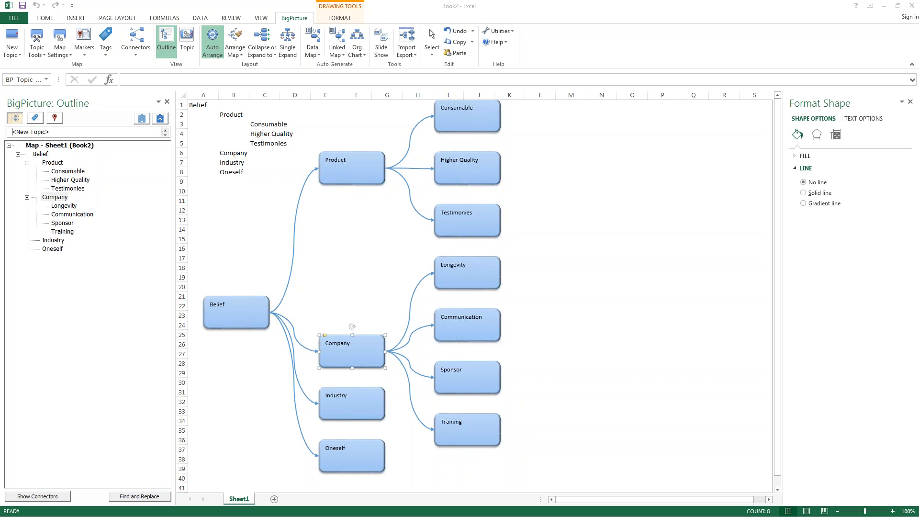
pyautogui.write('Inventory')
pyautogui.press('Return')
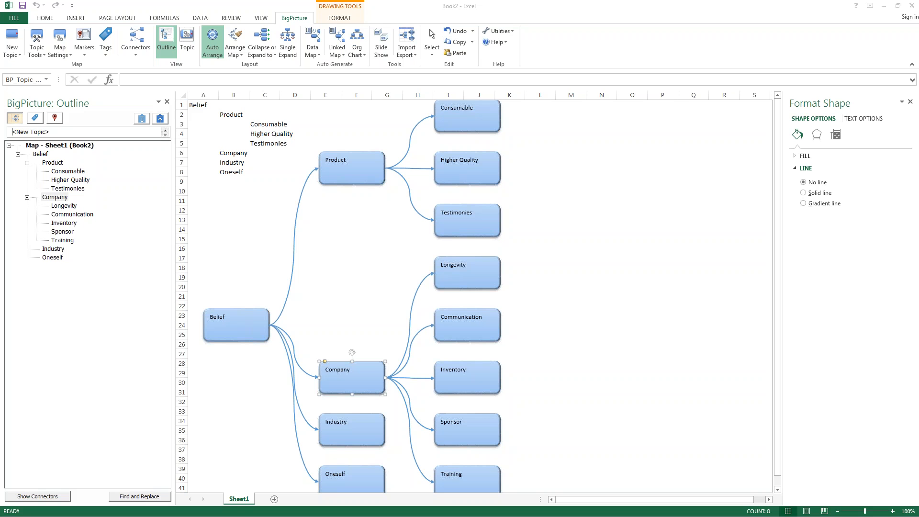
pyautogui.write('Compensation')
pyautogui.press('Return')
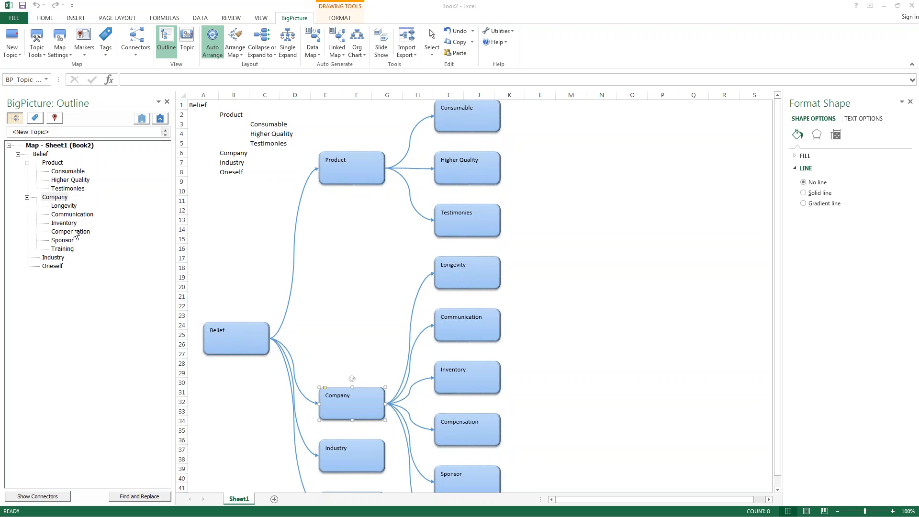
# Add the subtopics Simple and Recognition under the Compensation topic
pyautogui.click(58, 132)
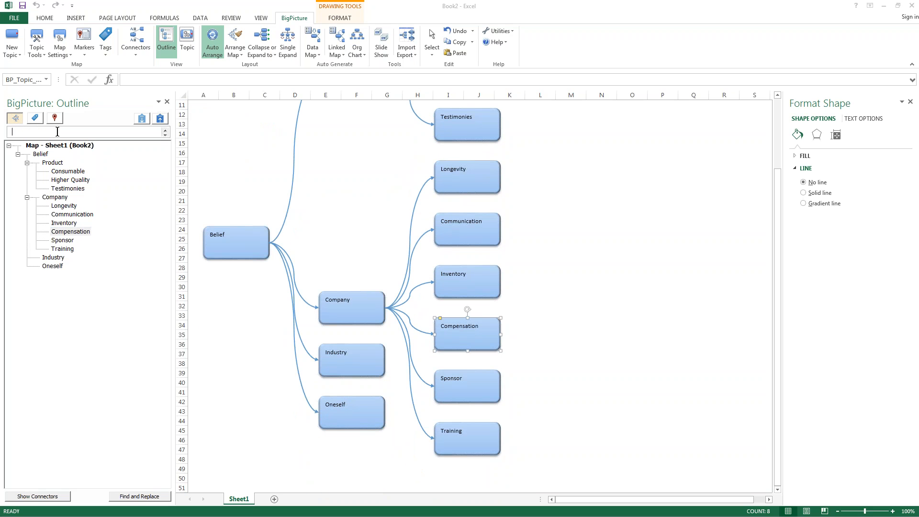
pyautogui.write('Simple')
pyautogui.press('Return')
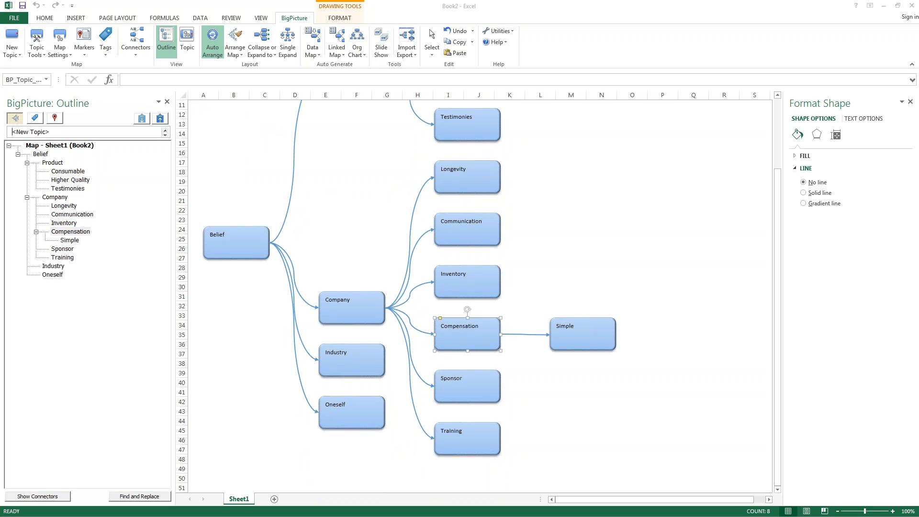
pyautogui.write('Recognition')
pyautogui.press('Return')
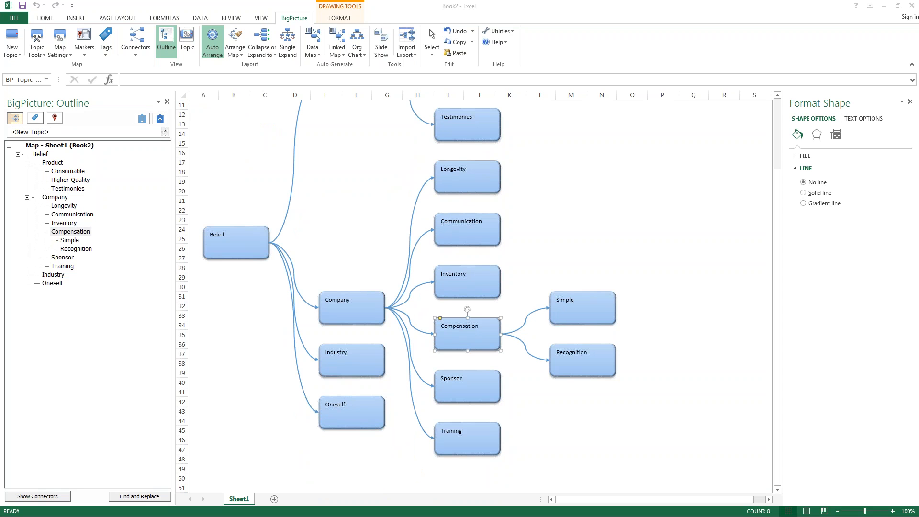
# Close the BigPicture Outline and Format Shape panes to make more room for the map
pyautogui.moveTo(775, 211); pyautogui.dragTo(763, 132)
pyautogui.scroll(-3, 756, 214)
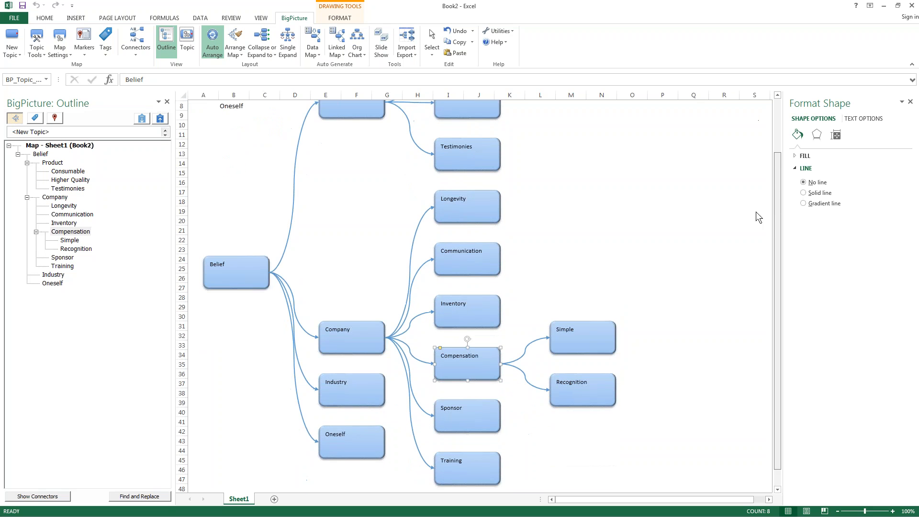
pyautogui.scroll(3, 776, 171)
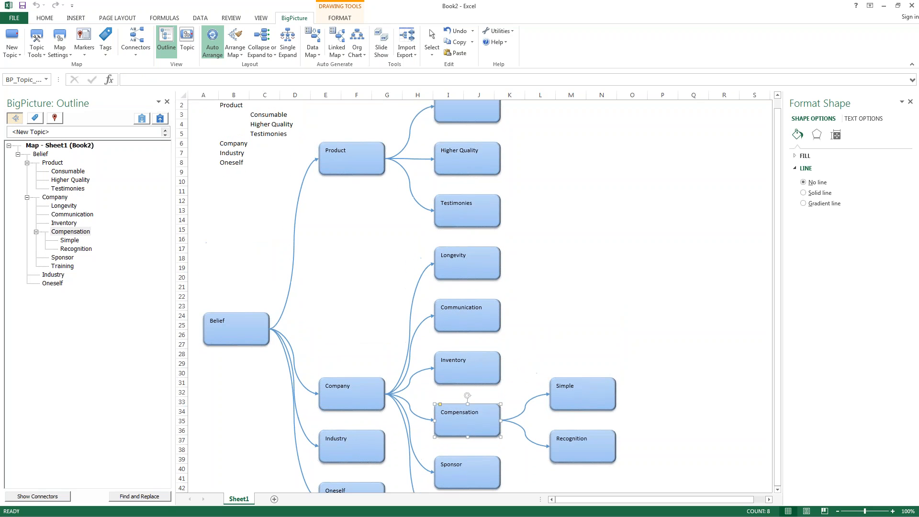
pyautogui.click(167, 102)
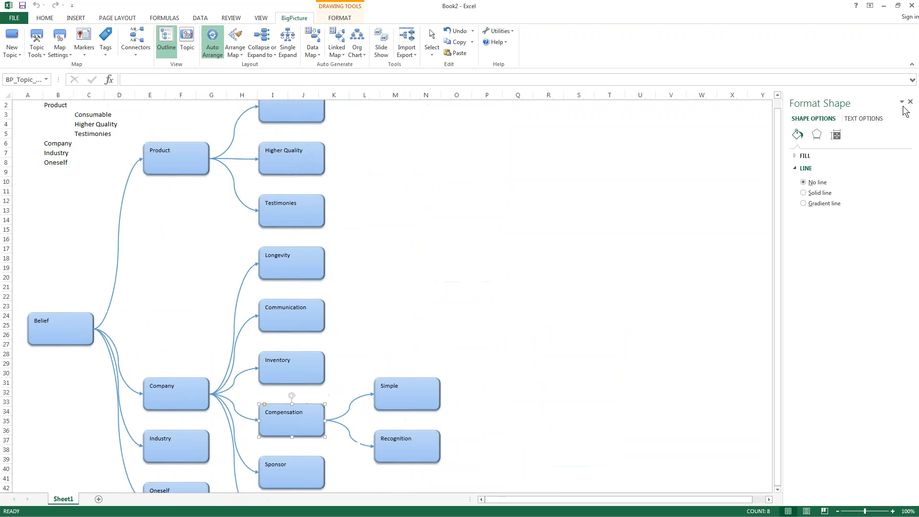
pyautogui.click(911, 103)
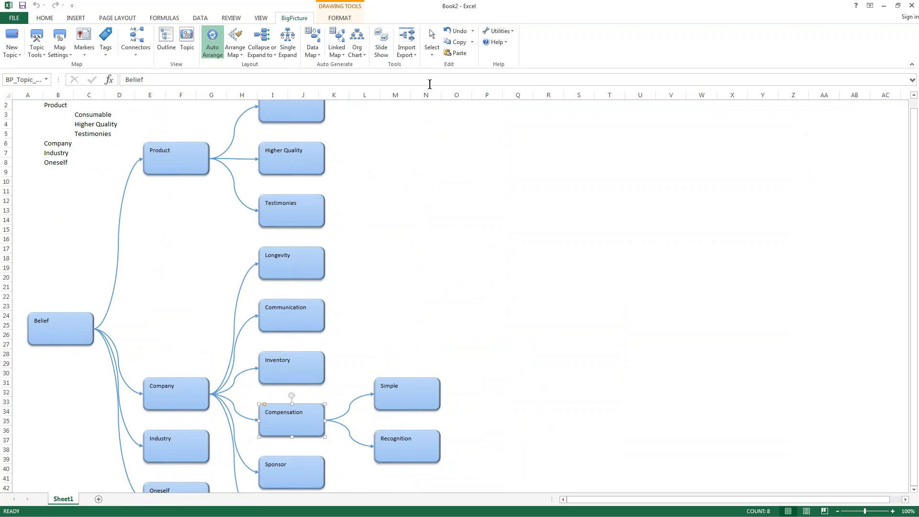
# Select all map topics and move the whole map rightward on the sheet, with Belief around columns J to L
pyautogui.click(431, 41)
pyautogui.click(445, 64)
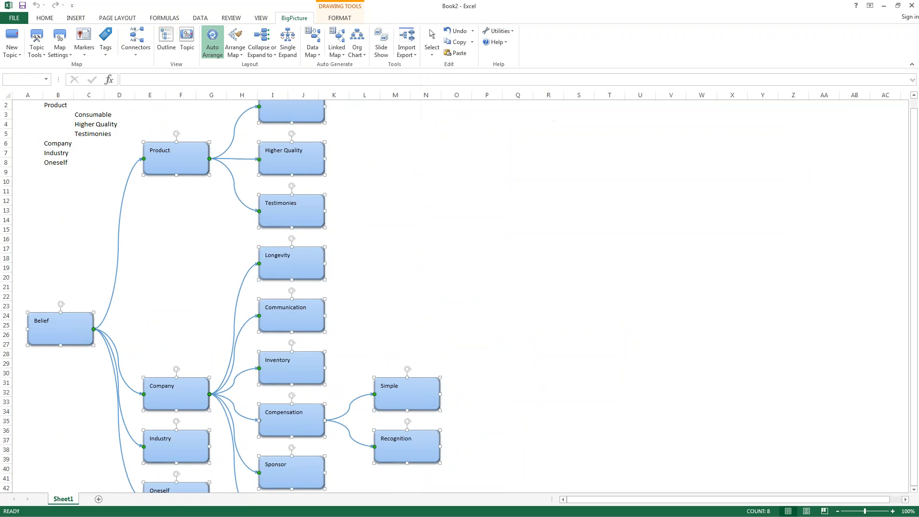
pyautogui.moveTo(175, 144); pyautogui.dragTo(455, 174)
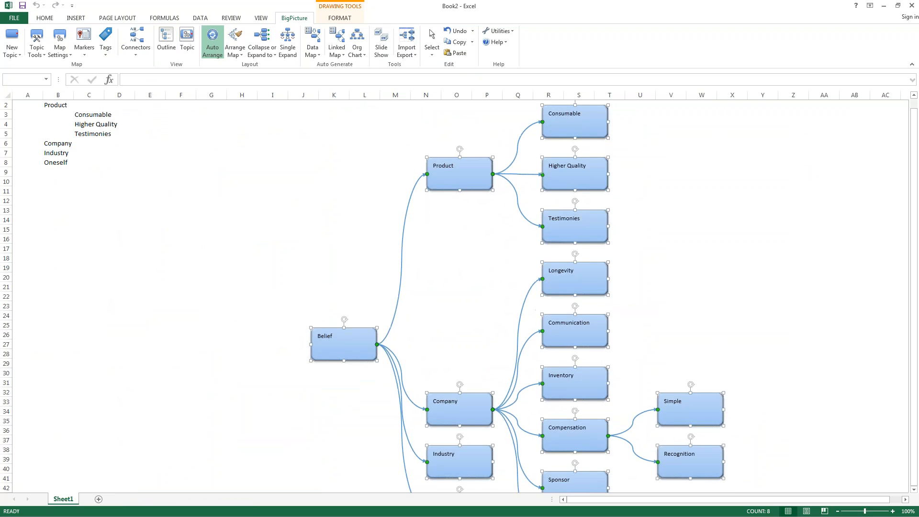
pyautogui.click(913, 490)
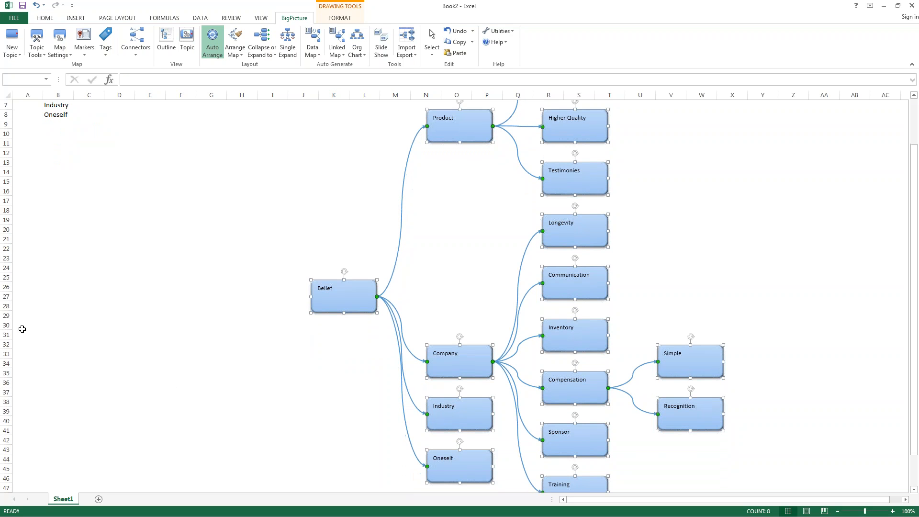
pyautogui.click(237, 401)
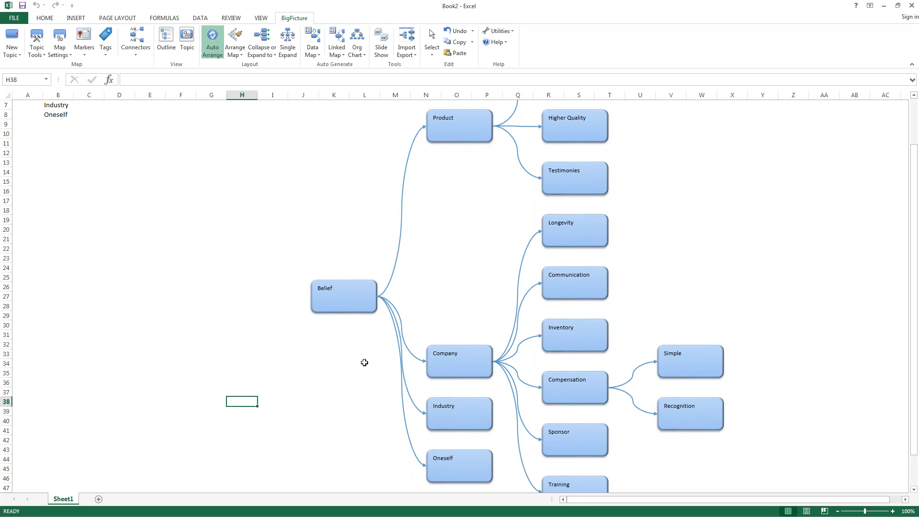
# Bring up the Change Shape choices for the central Belief topic
pyautogui.click(340, 290)
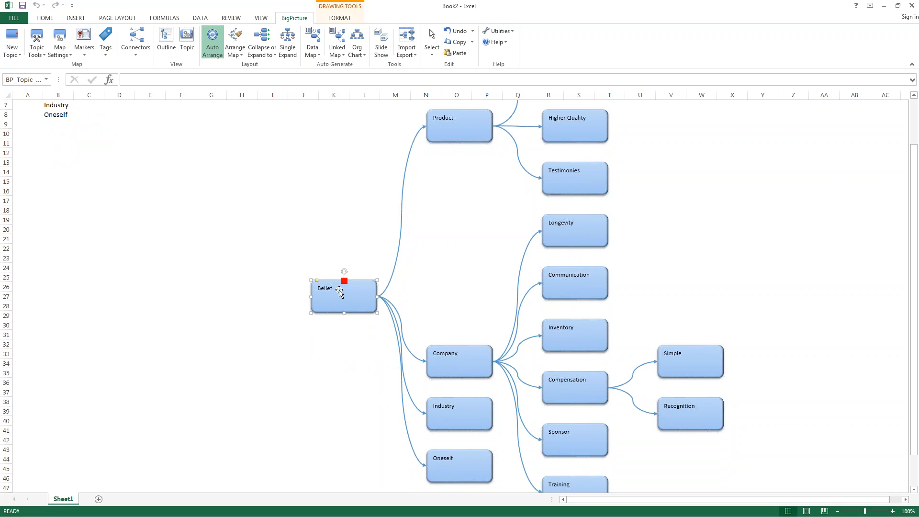
pyautogui.click(331, 20)
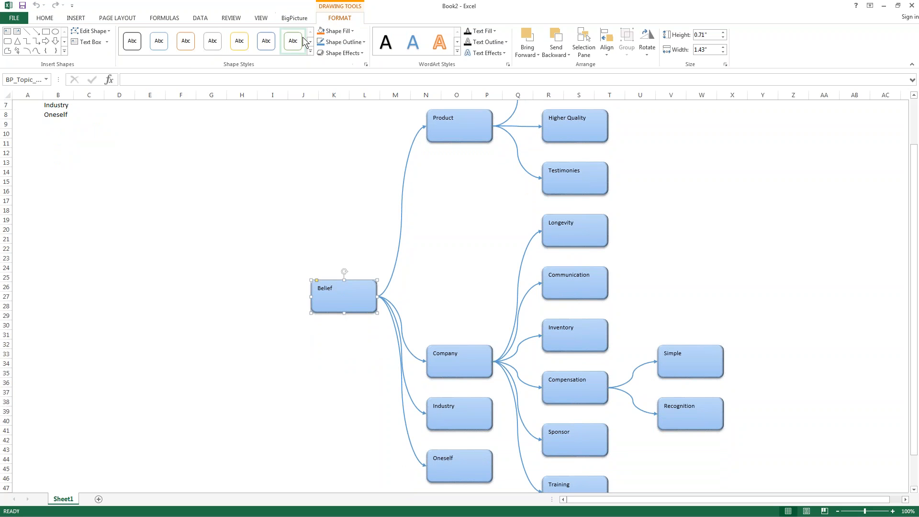
pyautogui.click(99, 32)
pyautogui.moveTo(115, 43)
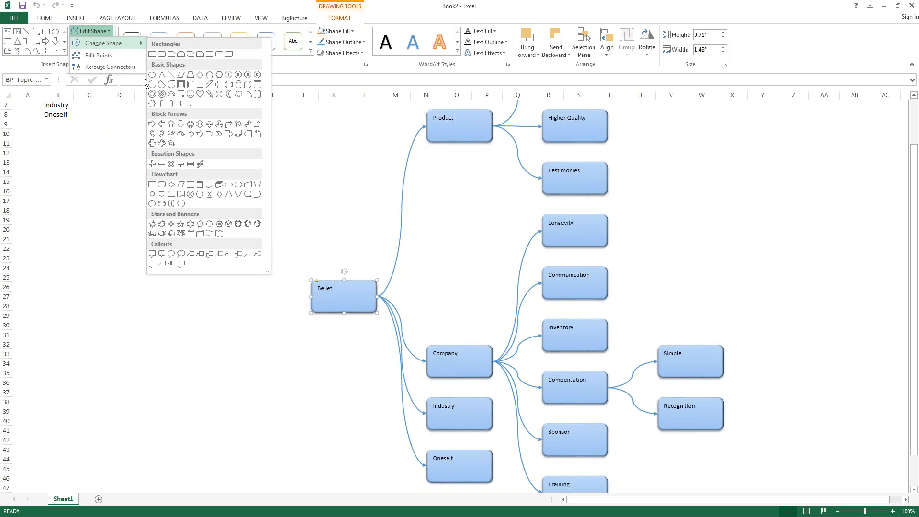
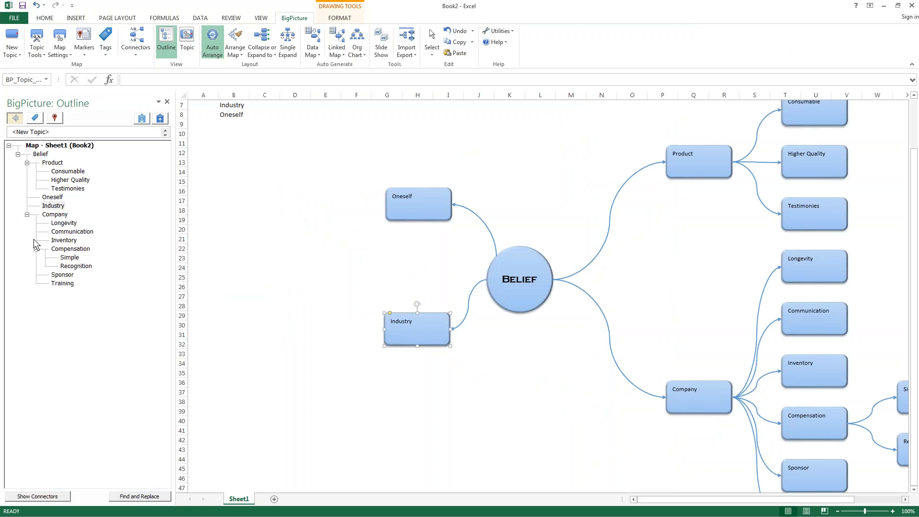
# Add the subtopics Goal Setting and Reading Self Improvement under the Oneself topic in the outline
pyautogui.click(50, 196)
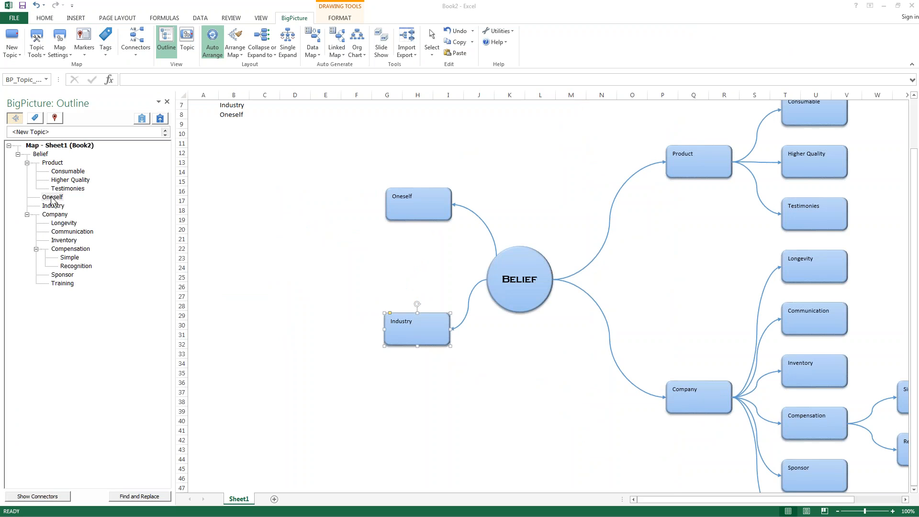
pyautogui.click(33, 132)
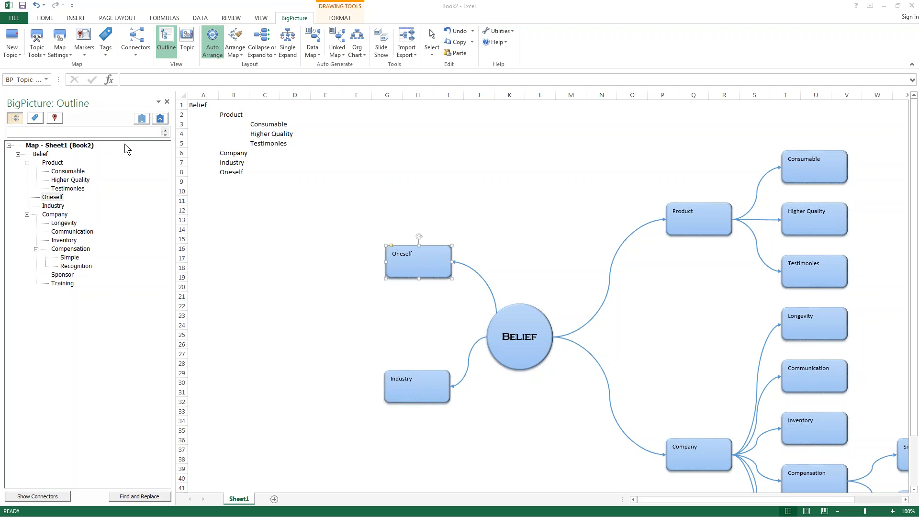
pyautogui.write('Goali Setting')
pyautogui.press('Return')
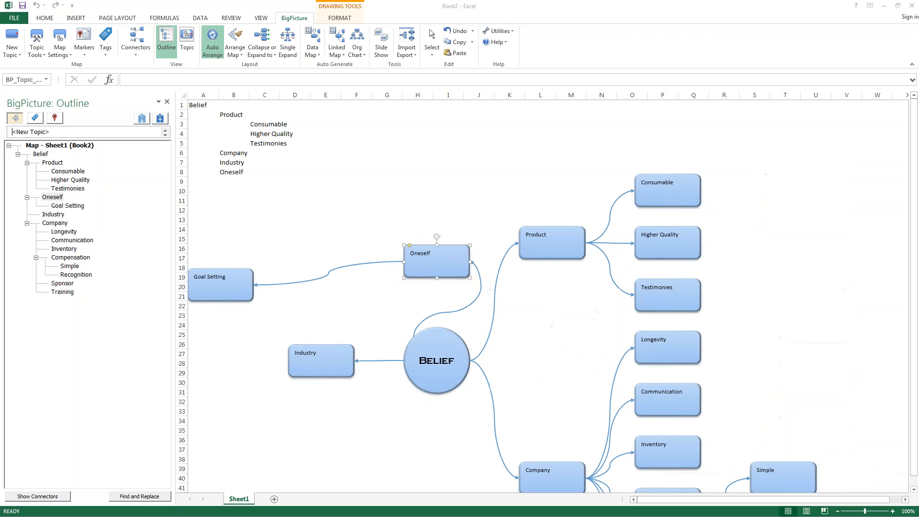
pyautogui.write('c')
pyautogui.write('Rea')
pyautogui.write('ding Self I')
pyautogui.write('mprovement')
pyautogui.press('Return')
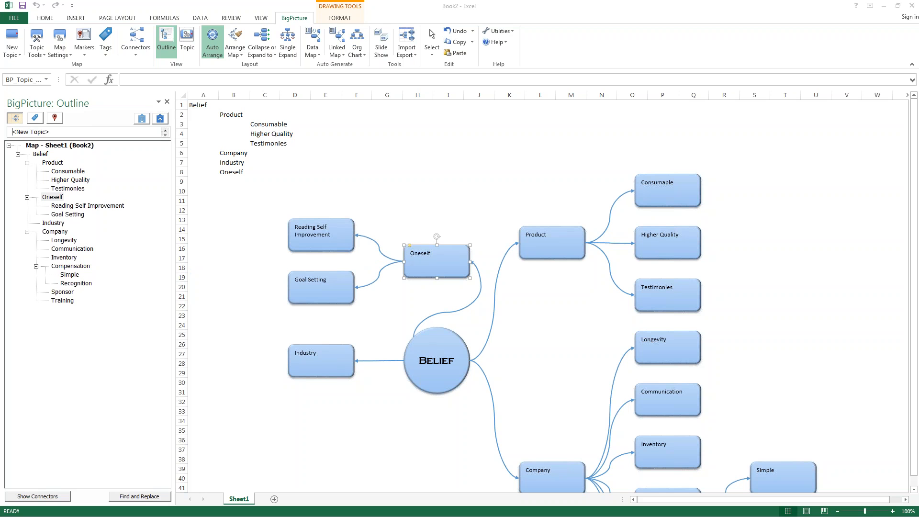
# Add the further subtopics Surround with Like Minds and Visualize under Oneself
pyautogui.write('Surrounding')
pyautogui.press('BackSpace')
pyautogui.press('BackSpace')
pyautogui.press('BackSpace')
pyautogui.write('with Like Minds')
pyautogui.press('Return')
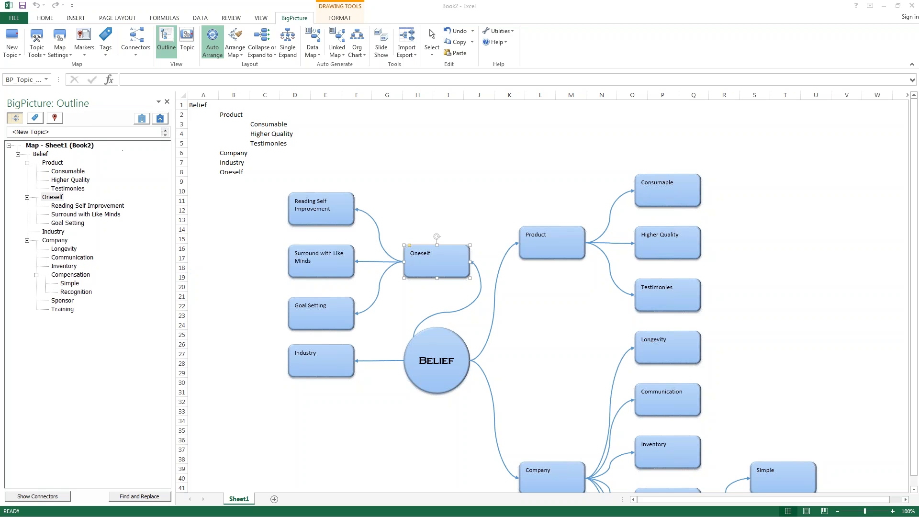
pyautogui.click(96, 132)
pyautogui.write('Visualize')
pyautogui.press('Return')
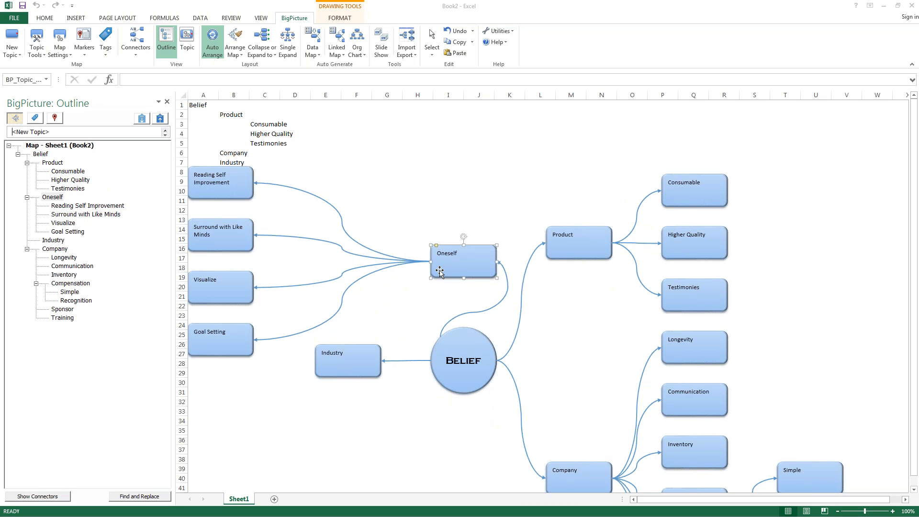
# Move the Oneself topic leftward, away from above Belief, and shift the Industry topic lower to separate the two branches
pyautogui.moveTo(442, 271); pyautogui.dragTo(329, 295)
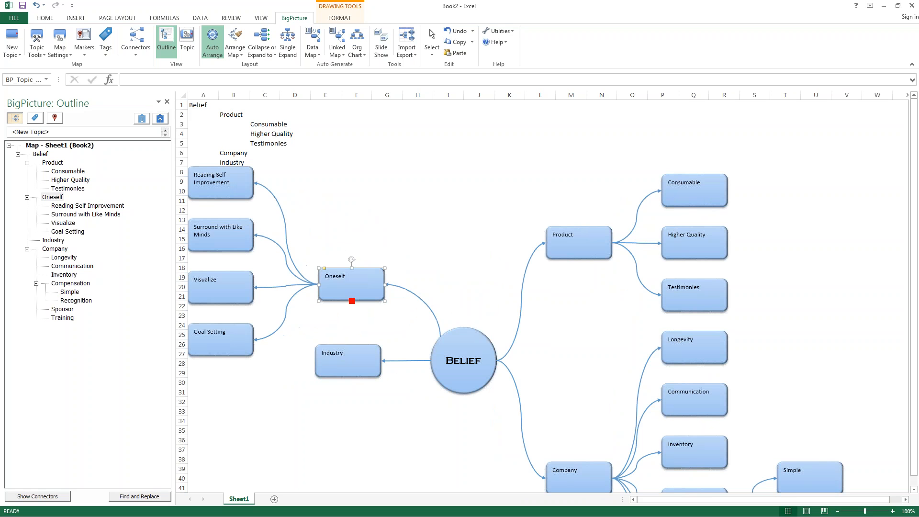
pyautogui.moveTo(349, 371); pyautogui.dragTo(367, 417)
# Add the subtopic Network Marketing Pro under the Industry topic in the outline
pyautogui.click(53, 241)
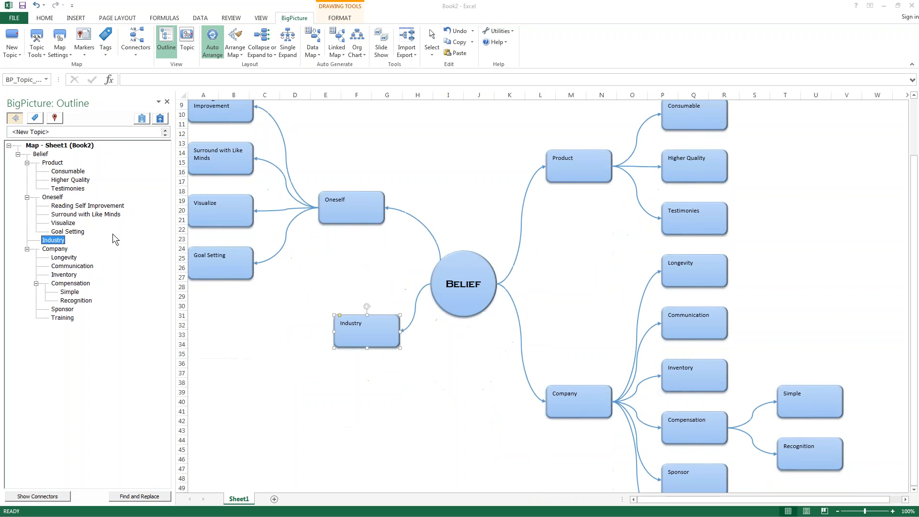
pyautogui.click(23, 132)
pyautogui.write('Network Marketing Pro')
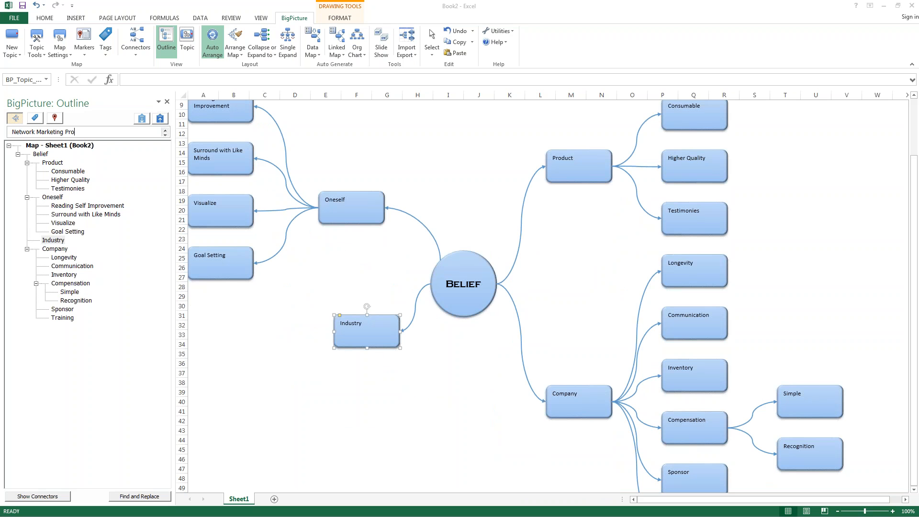
pyautogui.press('Return')
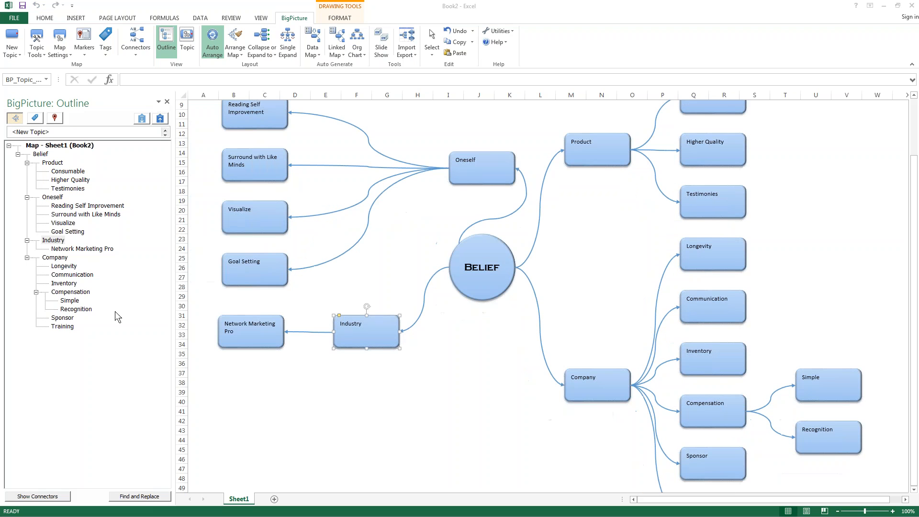
# Add the subtopics 4 Year Career Book and Understanding Why under Industry
pyautogui.click(61, 133)
pyautogui.write('4 Year GAr')
pyautogui.press('BackSpace')
pyautogui.press('BackSpace')
pyautogui.press('BackSpace')
pyautogui.write('Career Book')
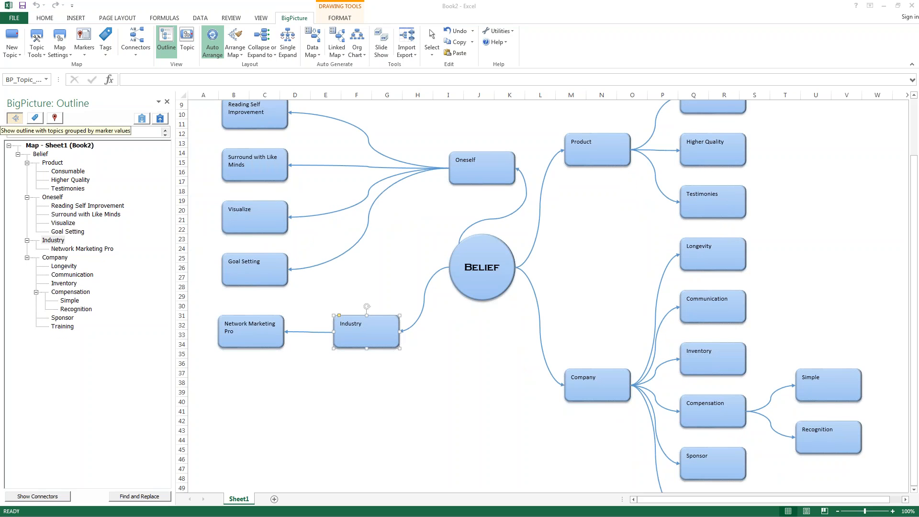
pyautogui.press('Return')
pyautogui.click(61, 133)
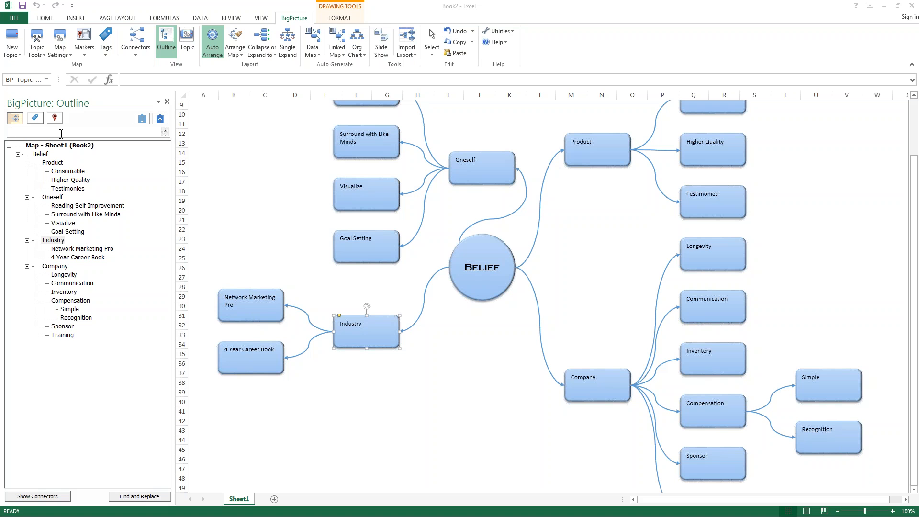
pyautogui.write('Understianding Why')
pyautogui.press('Return')
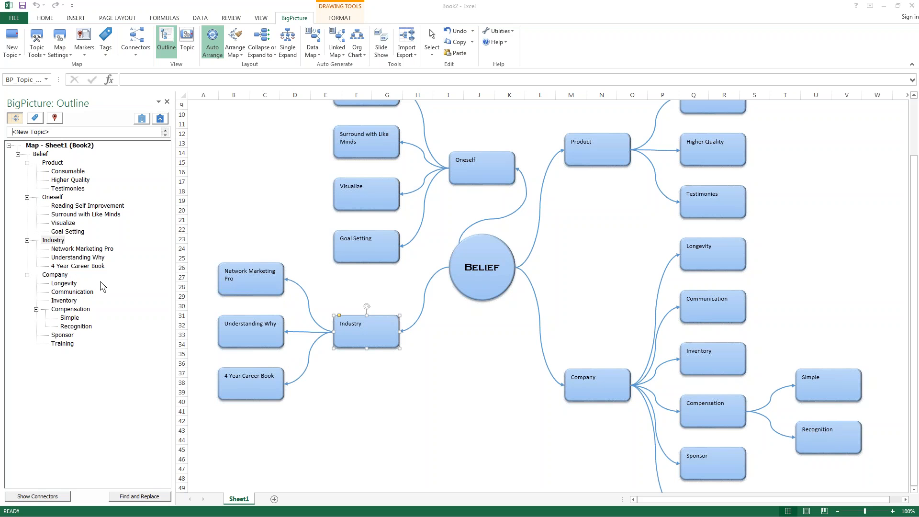
# Add the subtopics Own Boss and Low Start up under the Understanding Why topic of the Industry branch
pyautogui.click(98, 259)
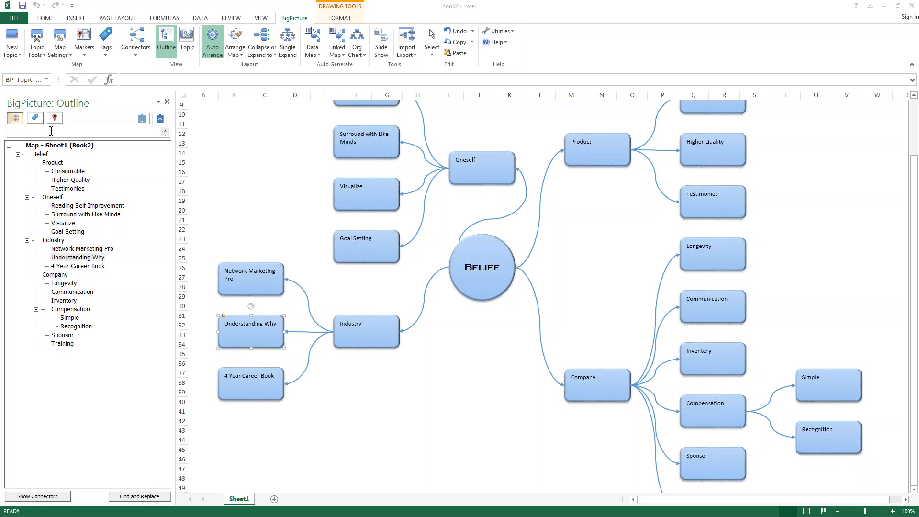
pyautogui.click(90, 258)
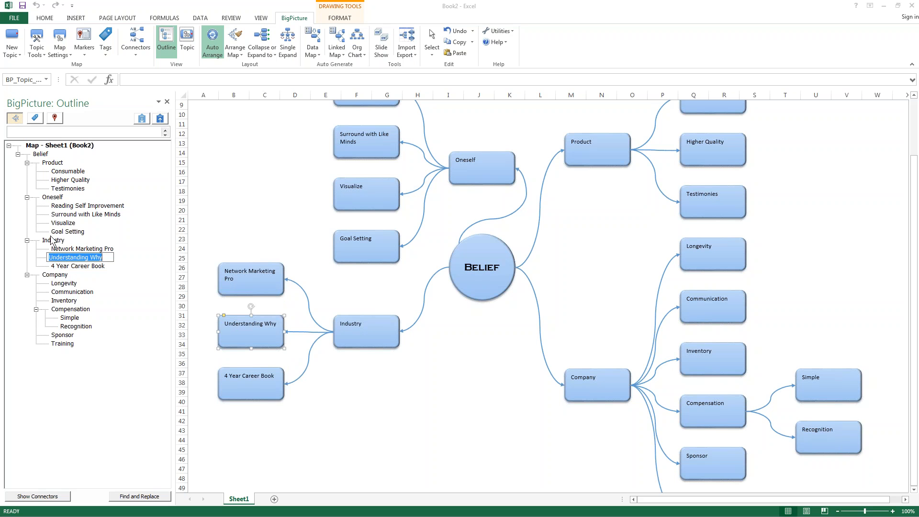
pyautogui.click(70, 248)
pyautogui.click(68, 259)
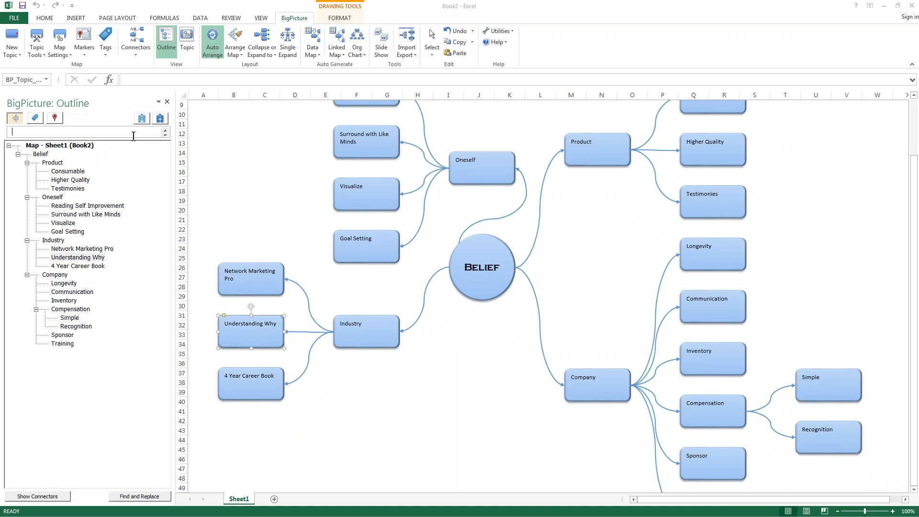
pyautogui.write('Own Boss')
pyautogui.press('Return')
pyautogui.write('ow')
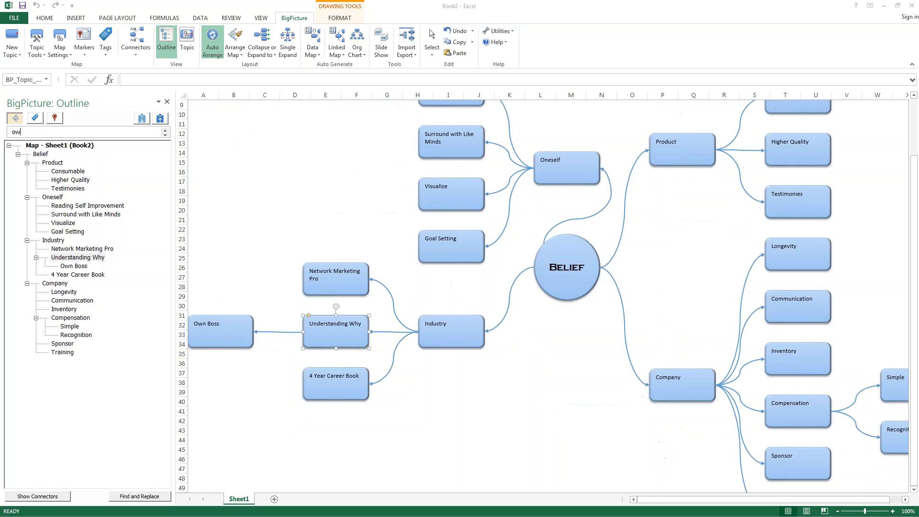
pyautogui.press('BackSpace')
pyautogui.press('BackSpace')
pyautogui.write('Low Start up')
pyautogui.press('Return')
# Add the further subtopics Tax Write Offs and Time Freedom under Understanding Why
pyautogui.write('T')
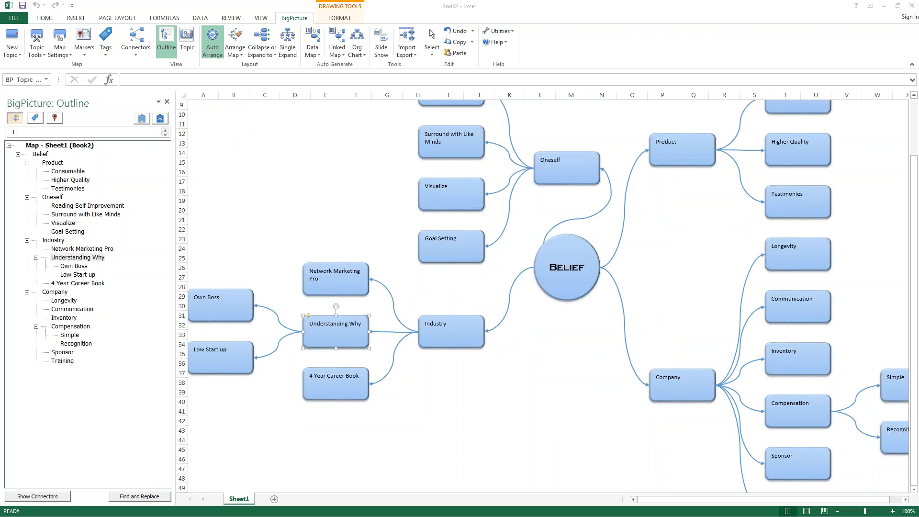
pyautogui.write('ax Write Offs')
pyautogui.press('Return')
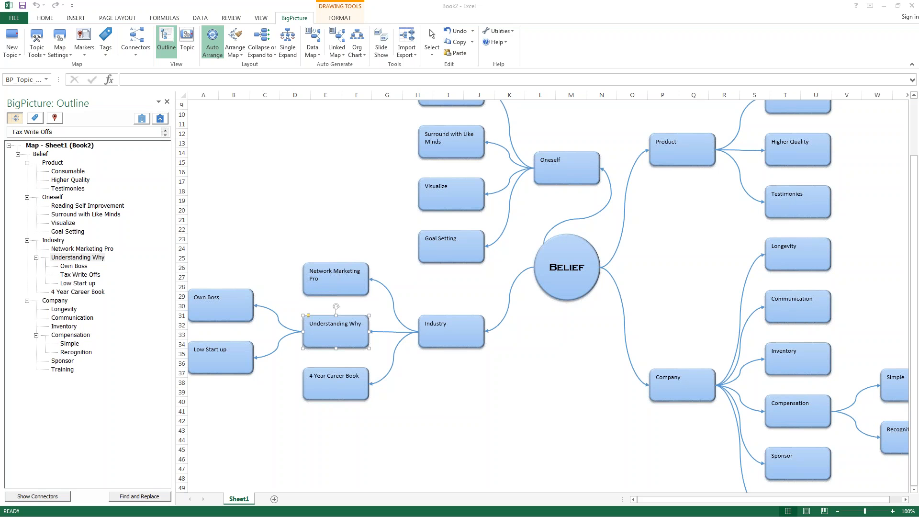
pyautogui.write('Time Freedom')
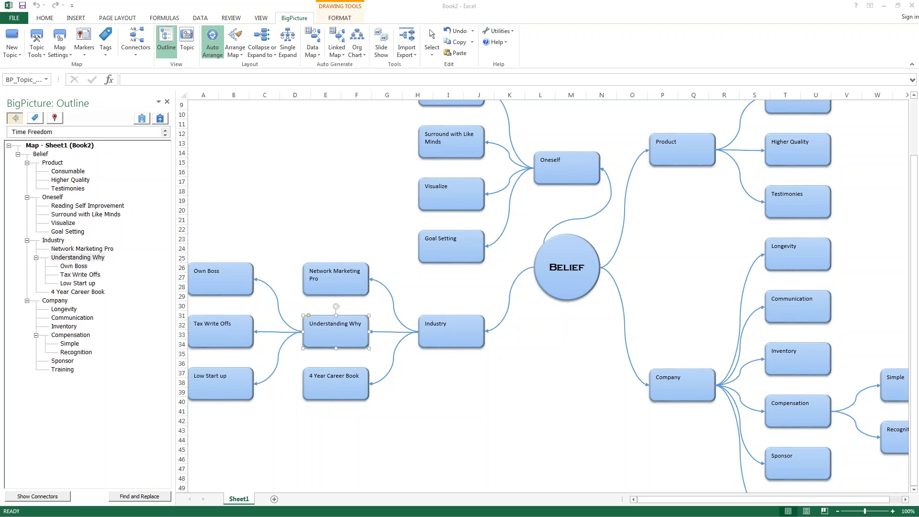
pyautogui.press('Return')
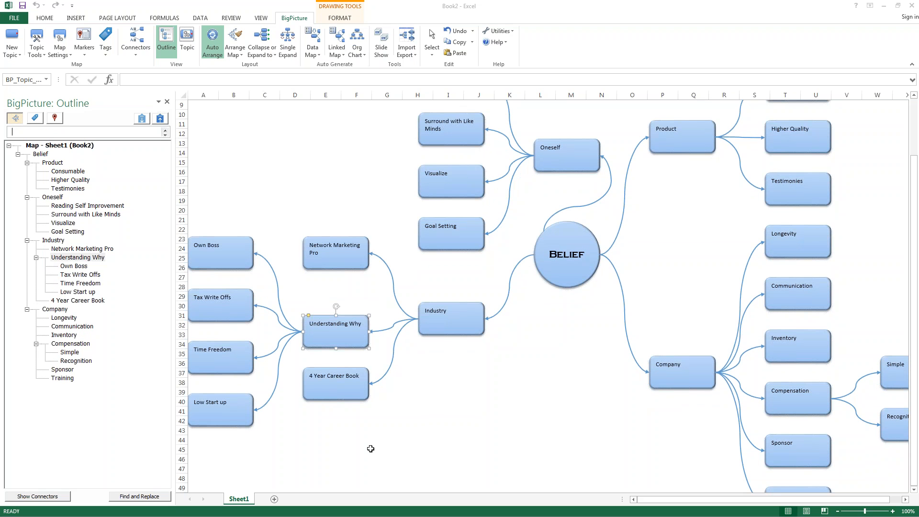
# Move the 4 Year Career Book topic lower and slightly rightward, clear of Understanding Why, and hide the map outline
pyautogui.moveTo(339, 398); pyautogui.dragTo(373, 414)
pyautogui.click(480, 401)
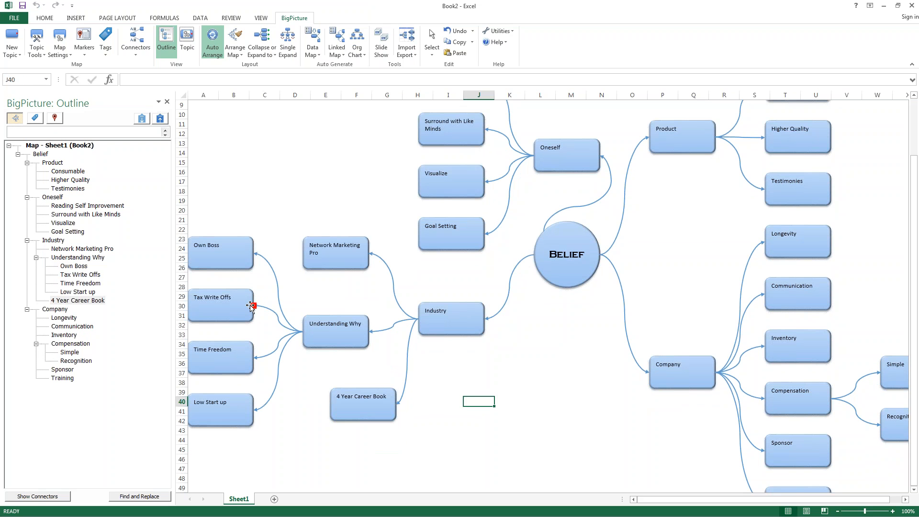
pyautogui.click(166, 101)
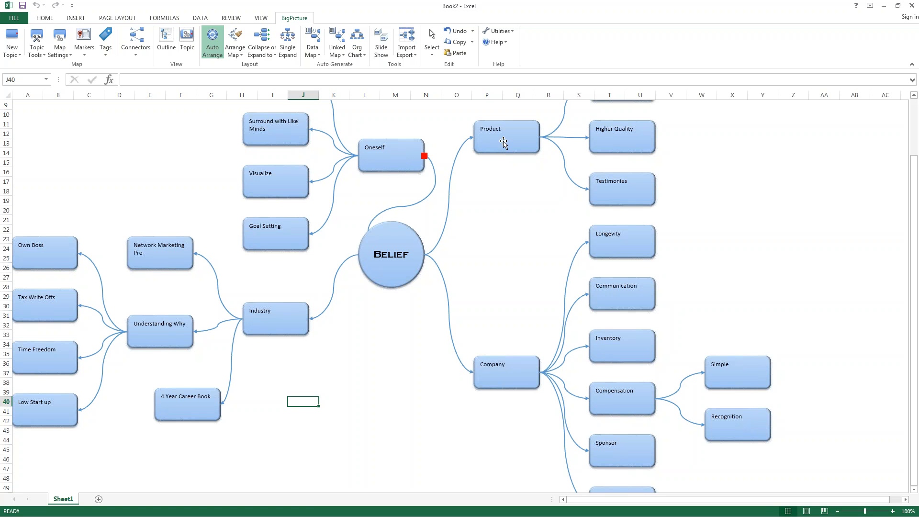
pyautogui.click(520, 144)
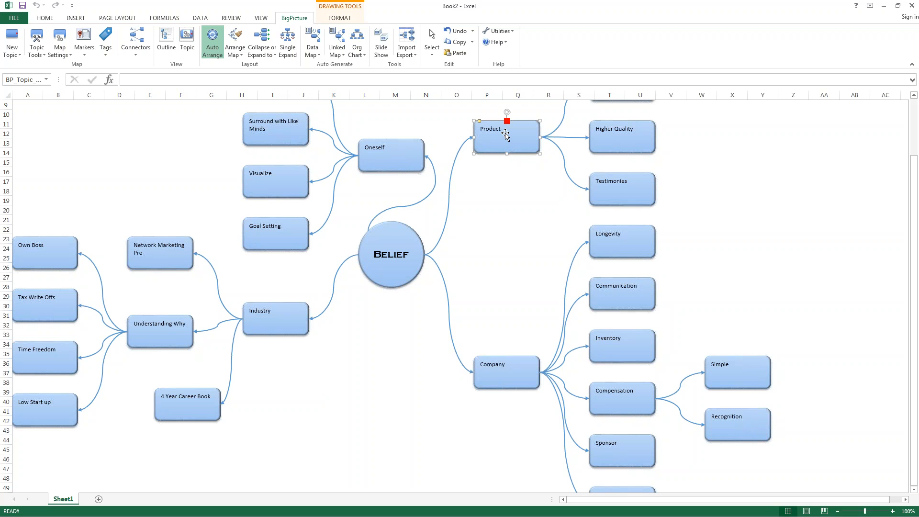
# Move the Low Start up topic below 4 Year Career Book and add a placeholder picture to it
pyautogui.click(48, 414)
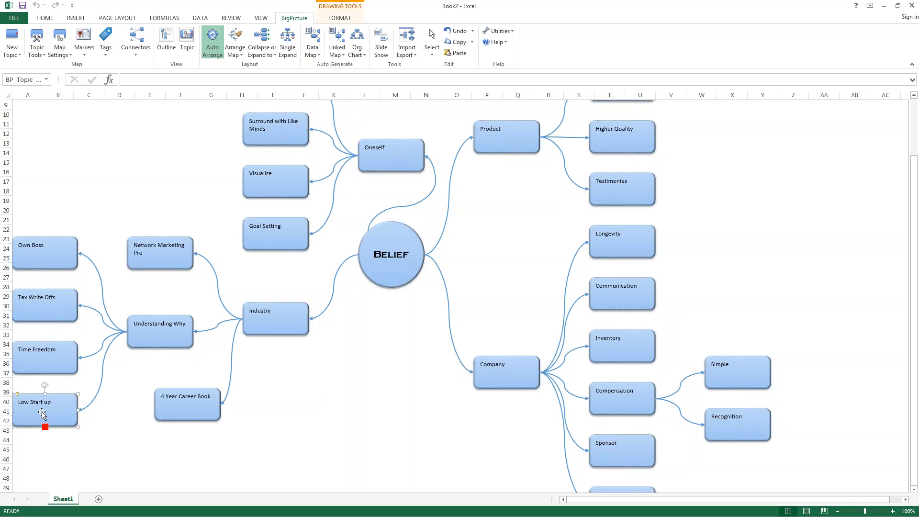
pyautogui.rightClick(43, 414)
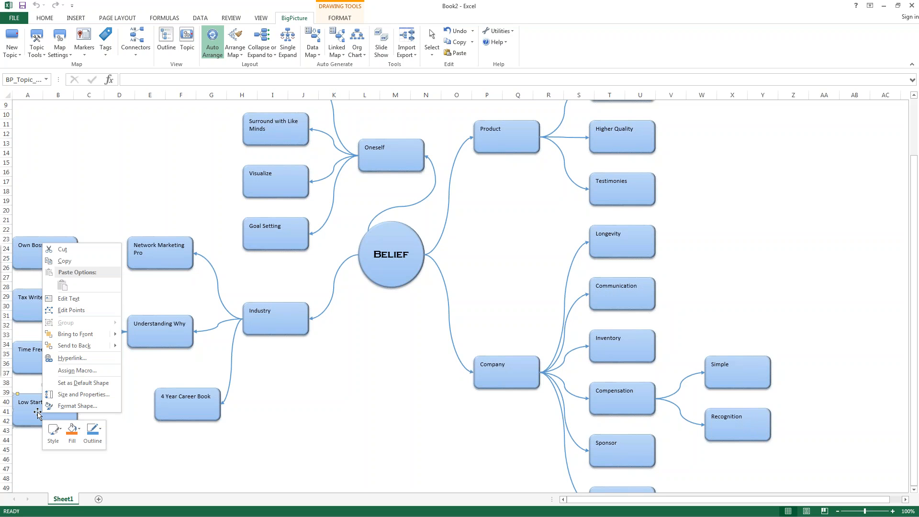
pyautogui.click(200, 477)
pyautogui.moveTo(52, 427); pyautogui.dragTo(167, 460)
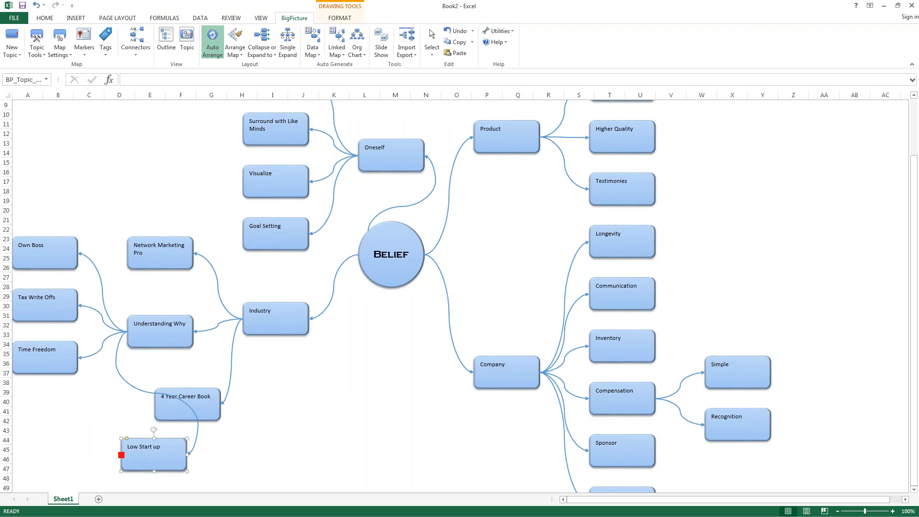
pyautogui.rightClick(161, 457)
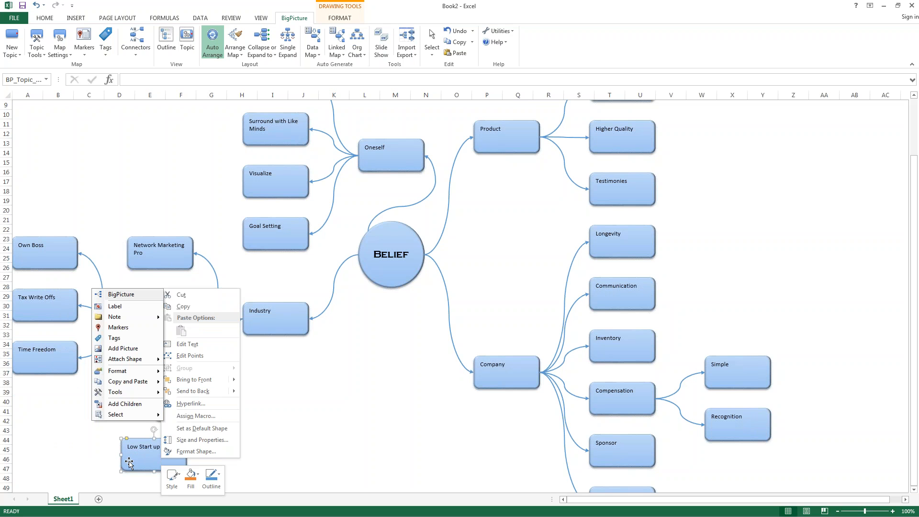
pyautogui.click(121, 349)
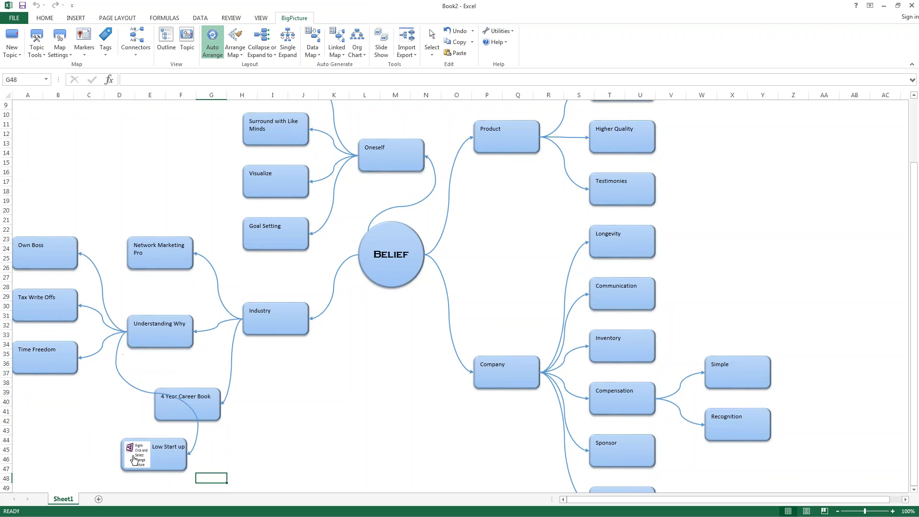
# Replace the Low Start up placeholder with a green dollar sign from a Bing image search for Dollar Sign, and move the topic below Time Freedom
pyautogui.rightClick(127, 458)
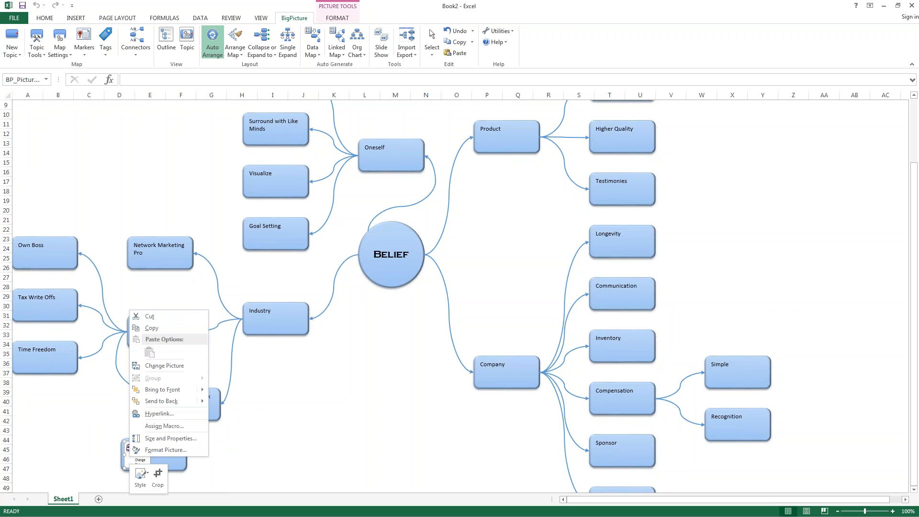
pyautogui.click(151, 366)
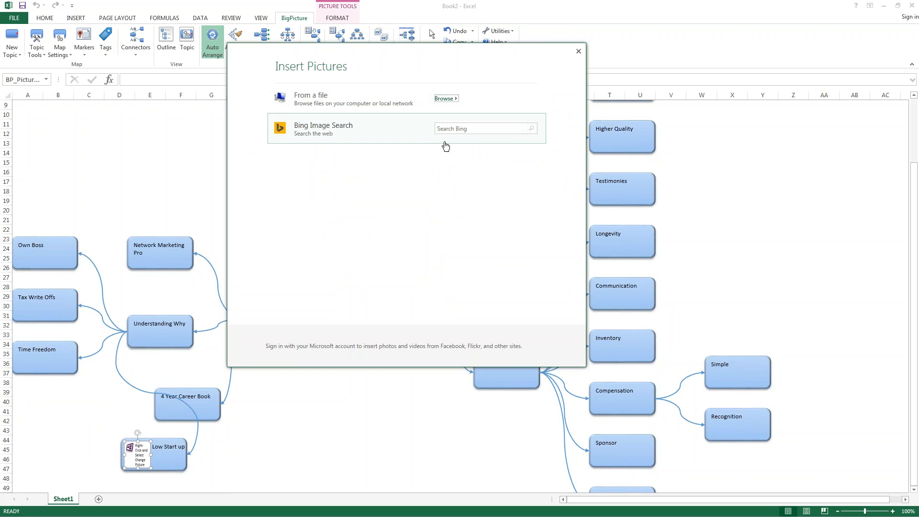
pyautogui.click(445, 127)
pyautogui.write('Dollar Sign')
pyautogui.press('Return')
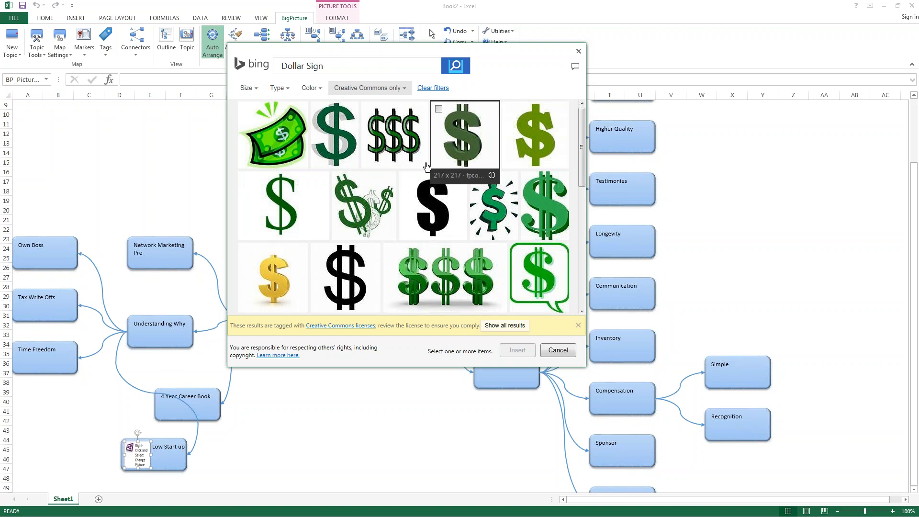
pyautogui.click(287, 220)
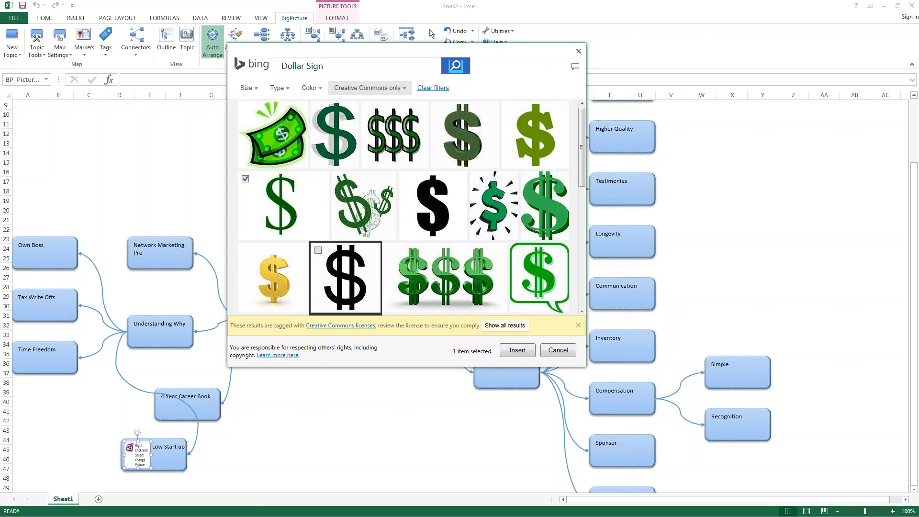
pyautogui.click(518, 350)
pyautogui.click(18, 448)
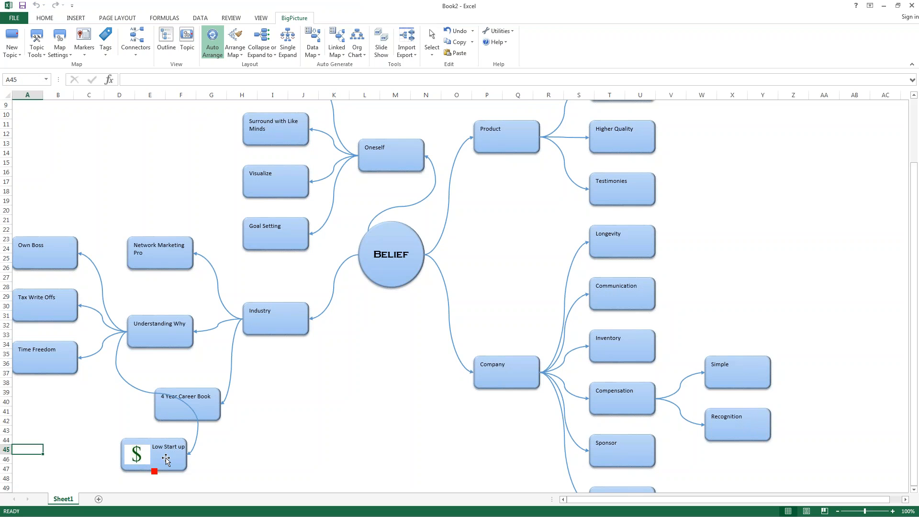
pyautogui.moveTo(168, 461); pyautogui.dragTo(81, 439)
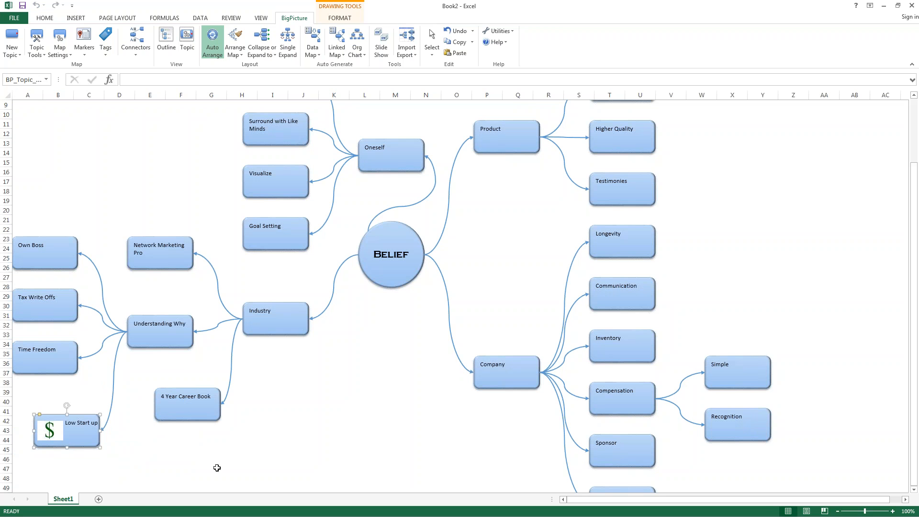
pyautogui.click(215, 467)
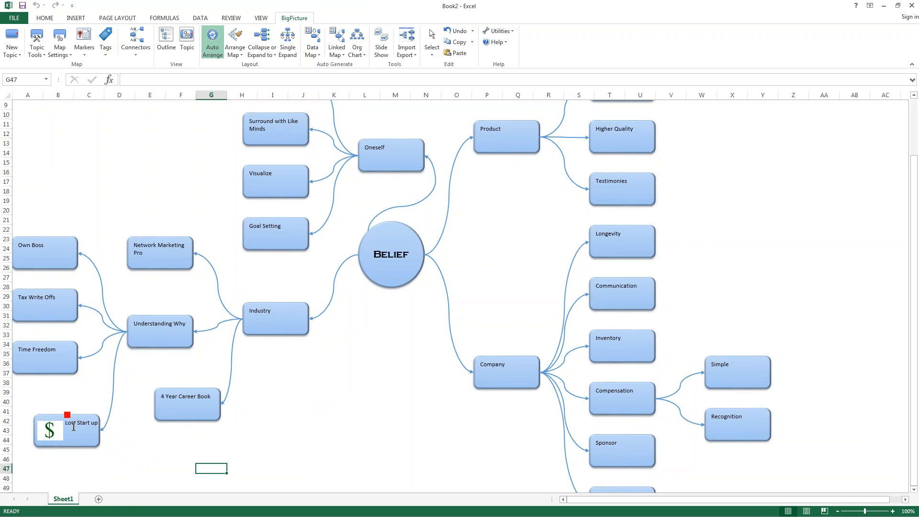
# Fill the Company topic with the yellow and green building picture from a Bing image search for building, and stretch the topic taller
pyautogui.click(500, 380)
pyautogui.rightClick(508, 380)
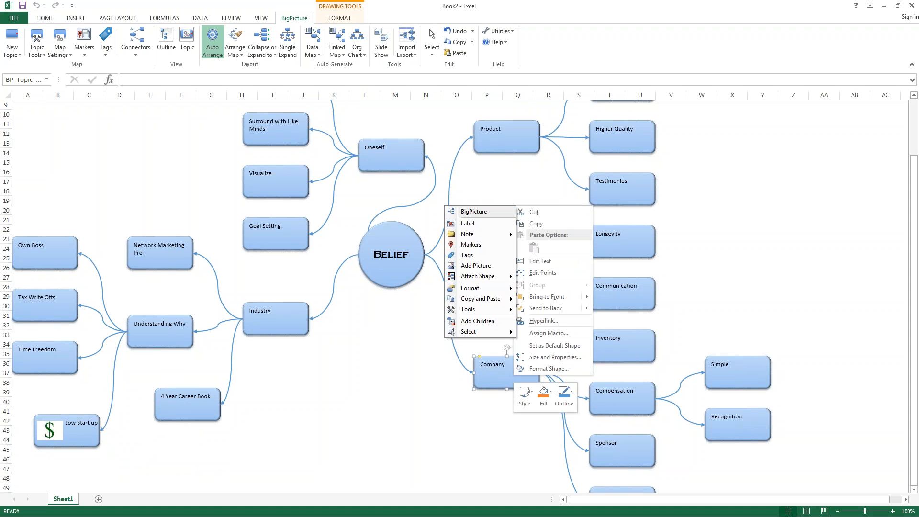
pyautogui.click(544, 396)
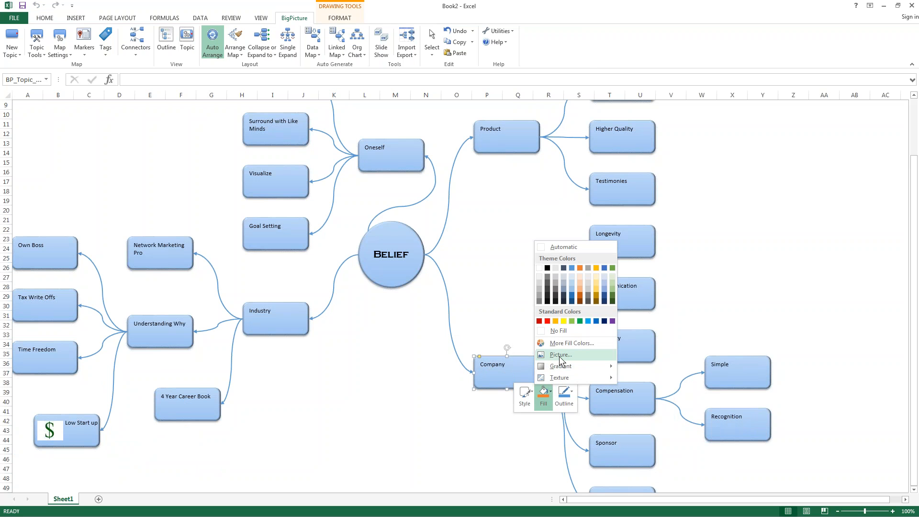
pyautogui.click(560, 354)
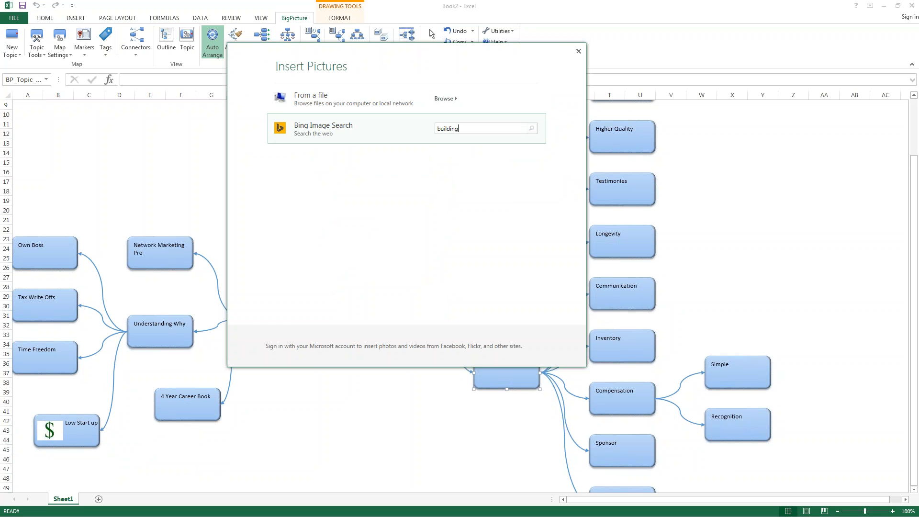
pyautogui.press('Return')
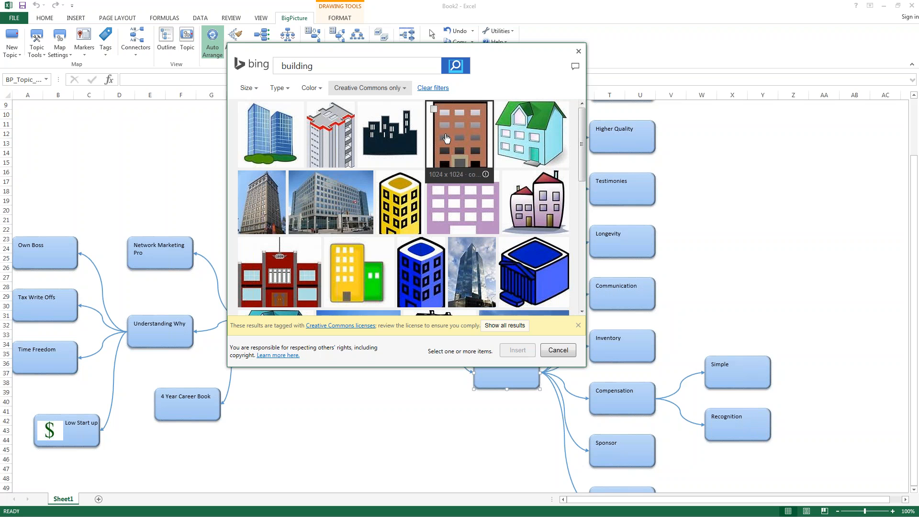
pyautogui.click(582, 311)
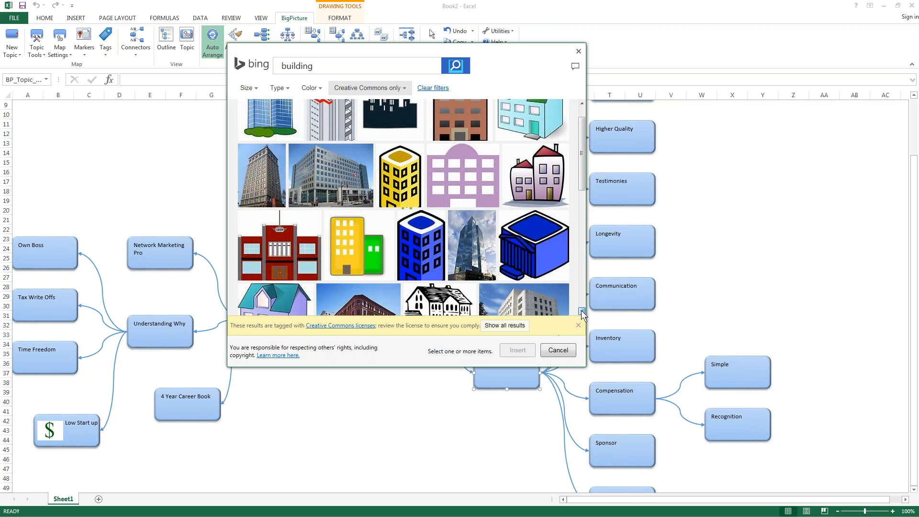
pyautogui.click(582, 311)
pyautogui.click(582, 311)
pyautogui.click(358, 196)
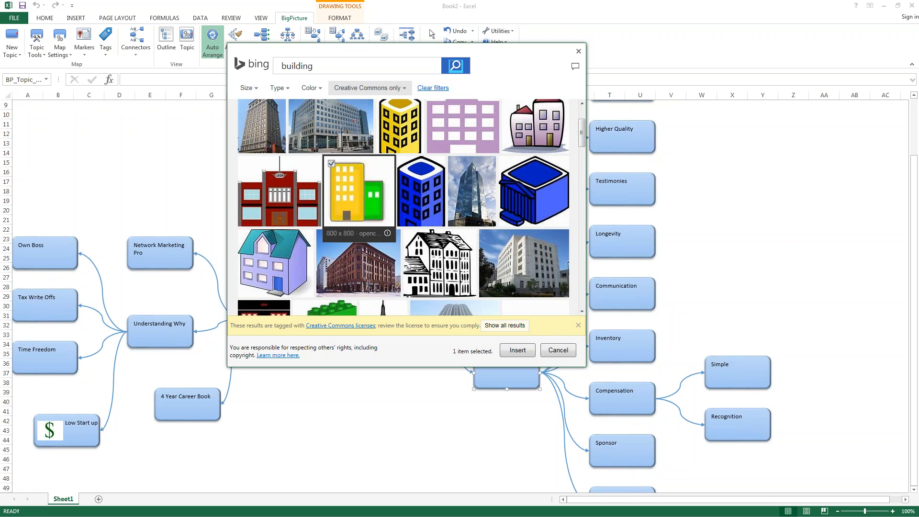
pyautogui.click(517, 350)
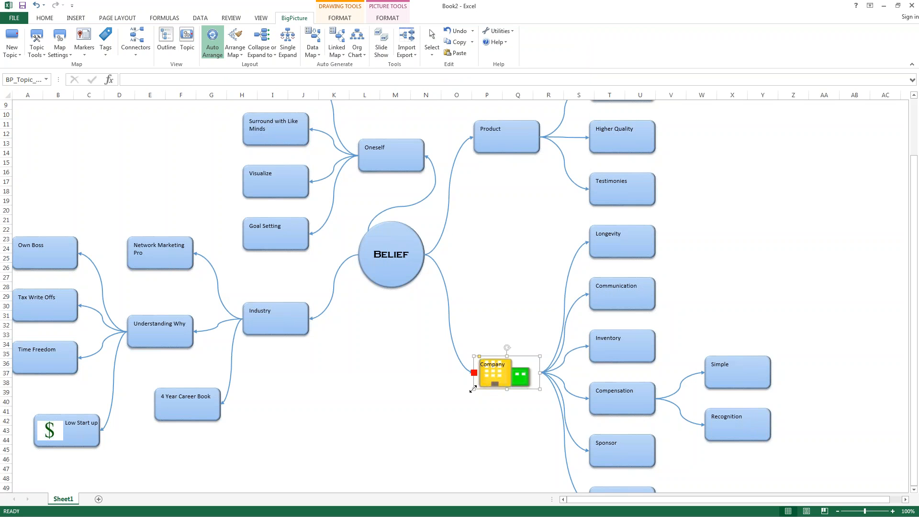
pyautogui.moveTo(474, 388); pyautogui.dragTo(475, 416)
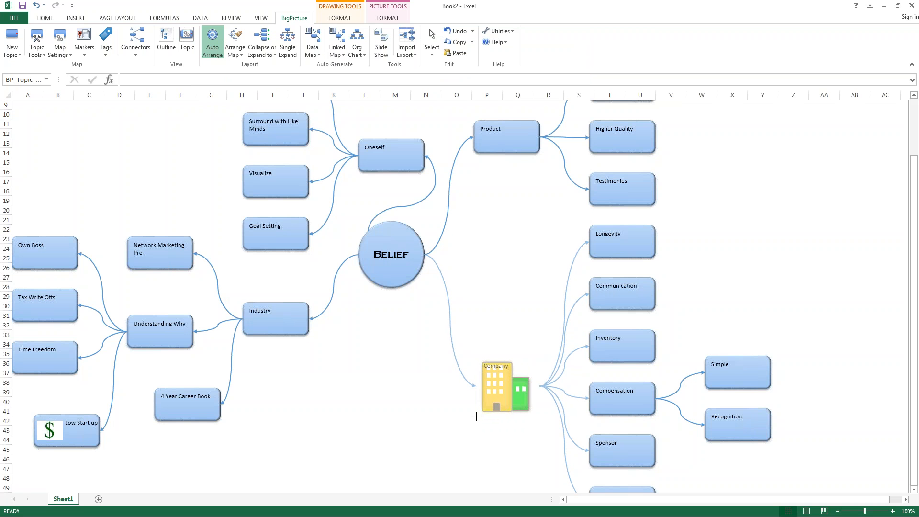
# Right-align the Company topic's text and increase its font size
pyautogui.doubleClick(497, 366)
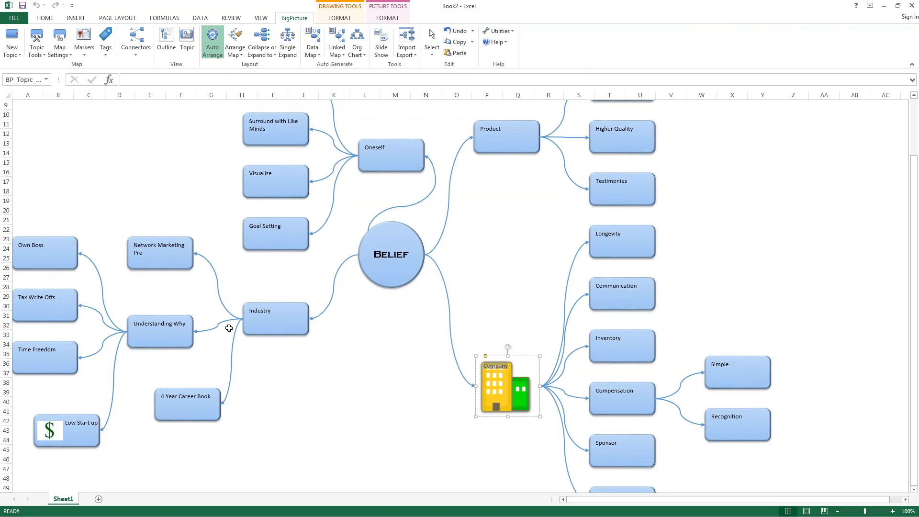
pyautogui.click(44, 18)
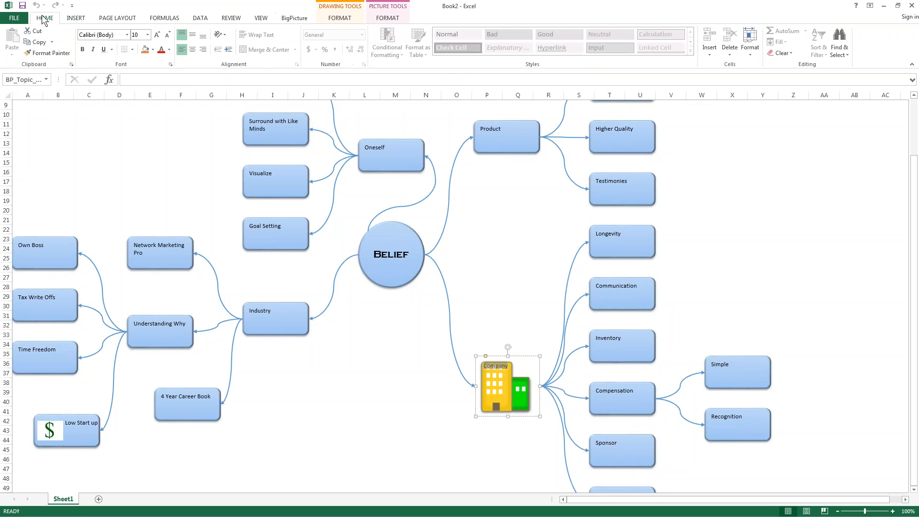
pyautogui.click(202, 52)
pyautogui.click(135, 35)
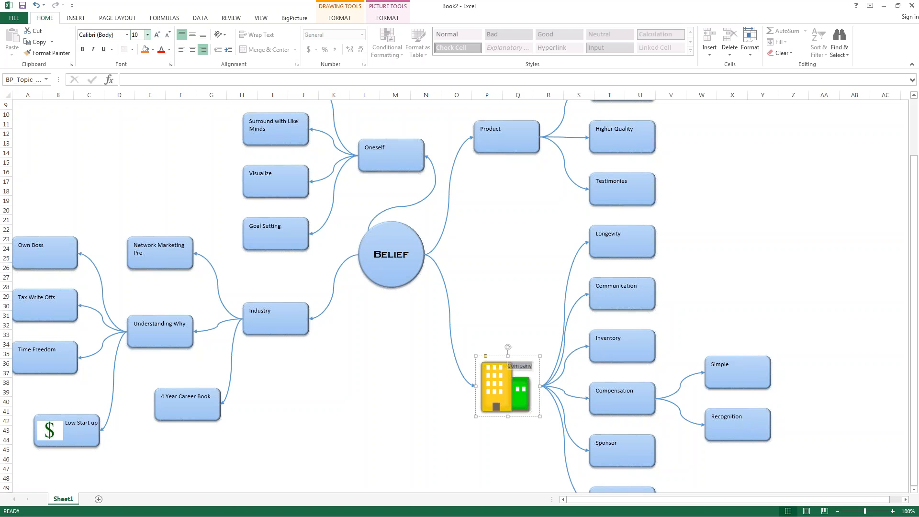
pyautogui.write('1')
pyautogui.press('Return')
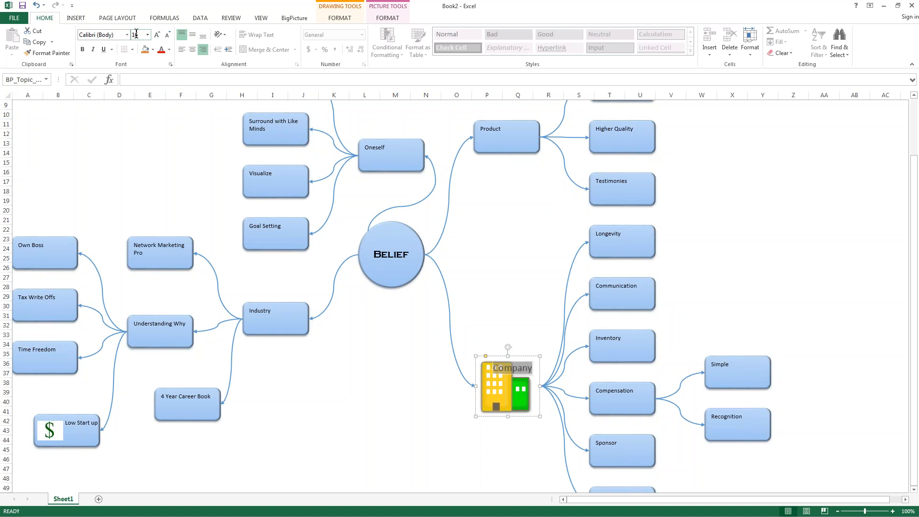
pyautogui.click(400, 429)
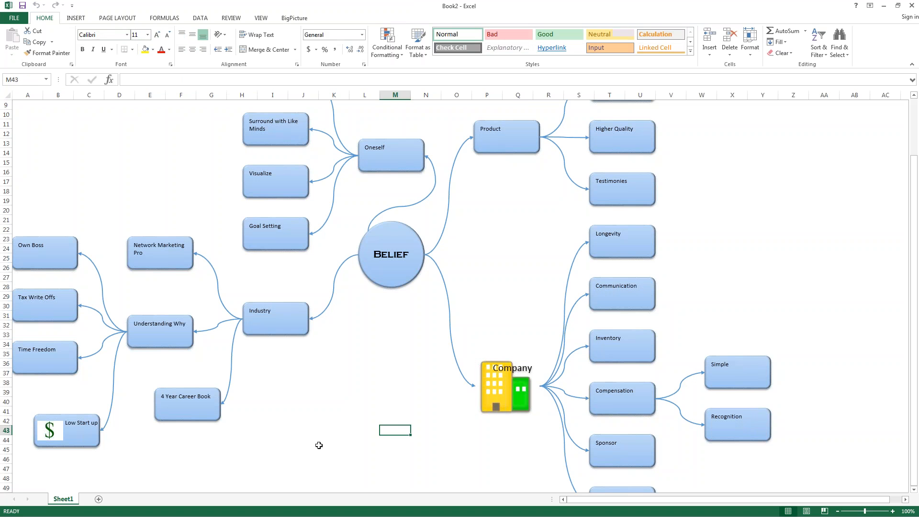
pyautogui.doubleClick(508, 356)
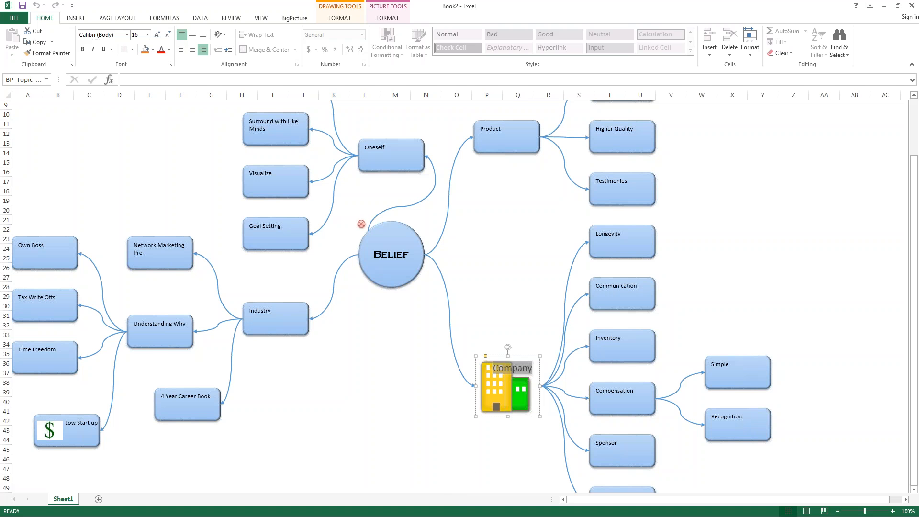
pyautogui.click(361, 224)
# Fill the Product topic with the glass bottles picture from a Bing image search for skincare bottles, enlarge the topic, and select its text
pyautogui.rightClick(507, 148)
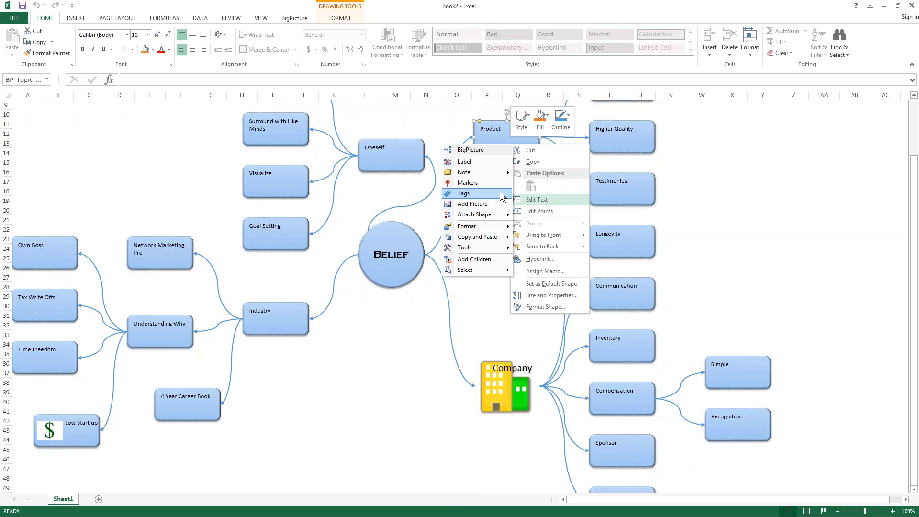
pyautogui.click(547, 117)
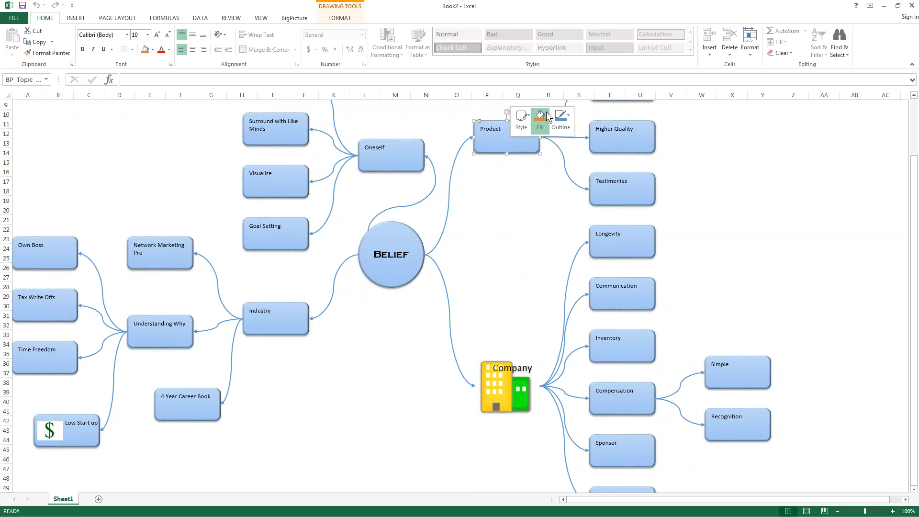
pyautogui.click(570, 251)
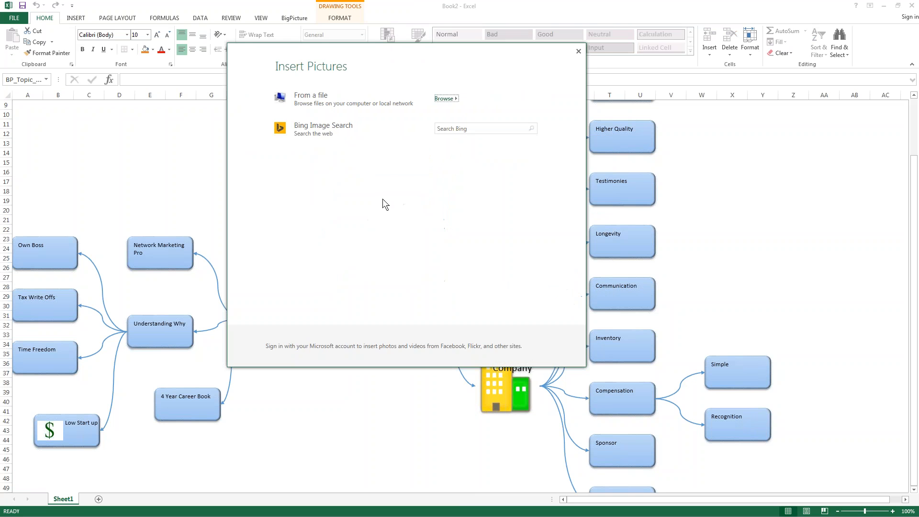
pyautogui.click(458, 130)
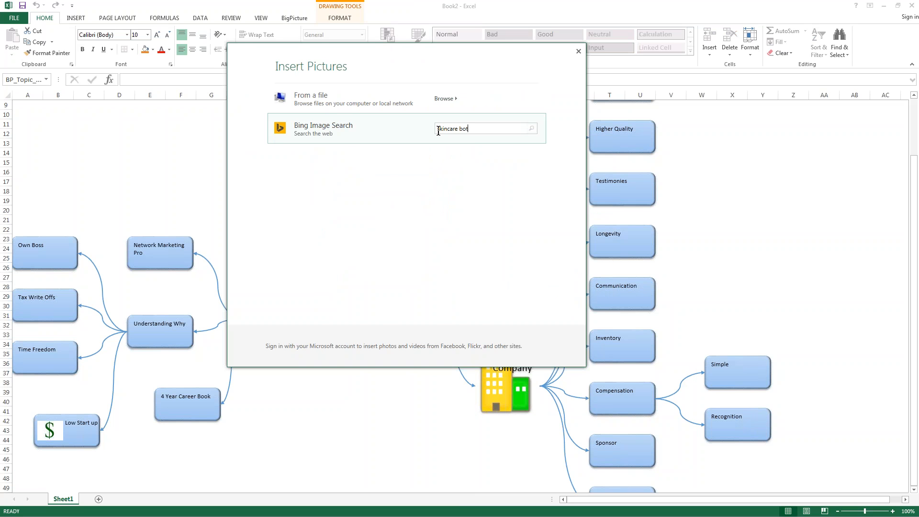
pyautogui.press('Return')
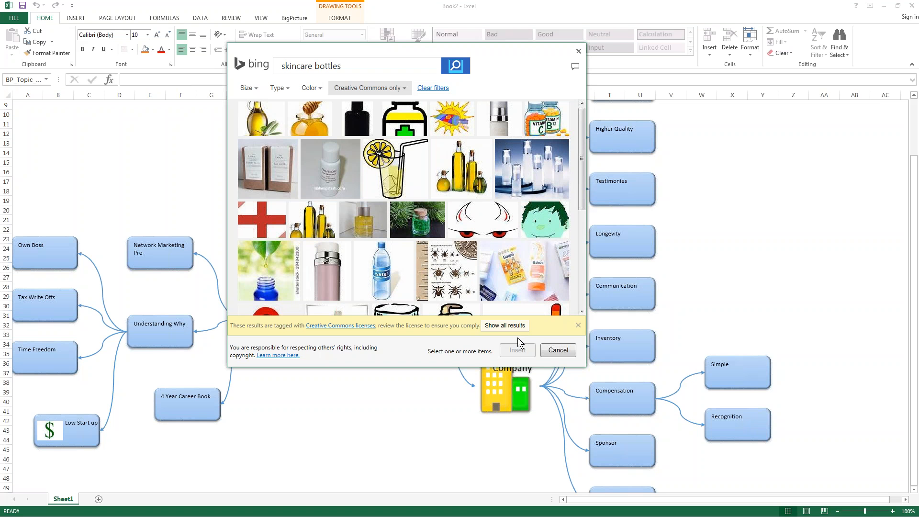
pyautogui.click(518, 350)
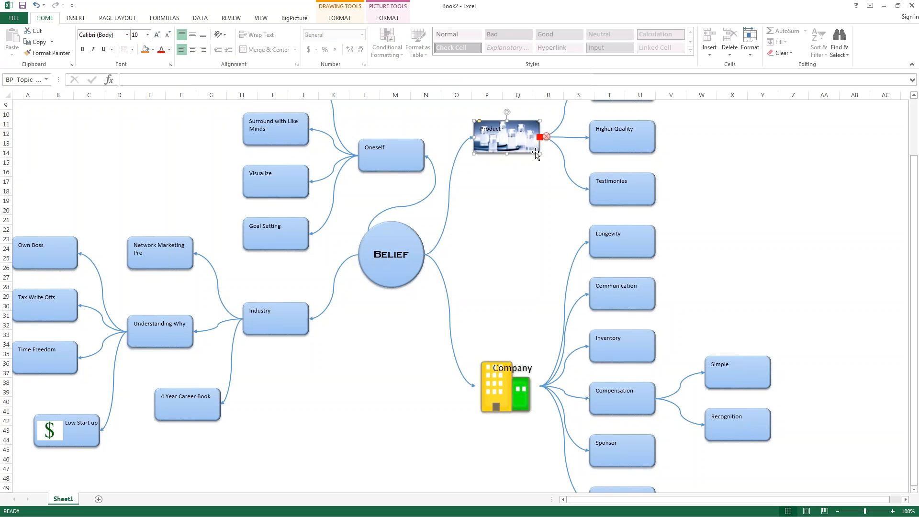
pyautogui.moveTo(539, 153); pyautogui.dragTo(555, 196)
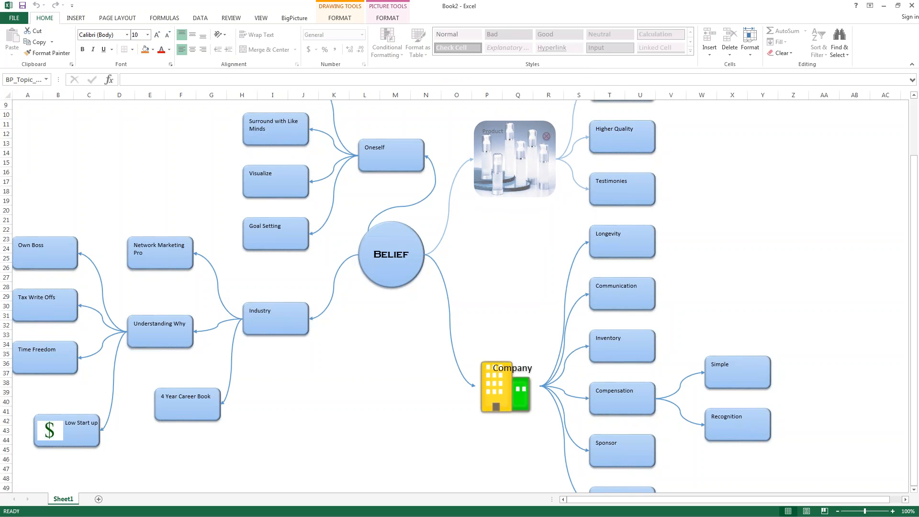
pyautogui.doubleClick(493, 131)
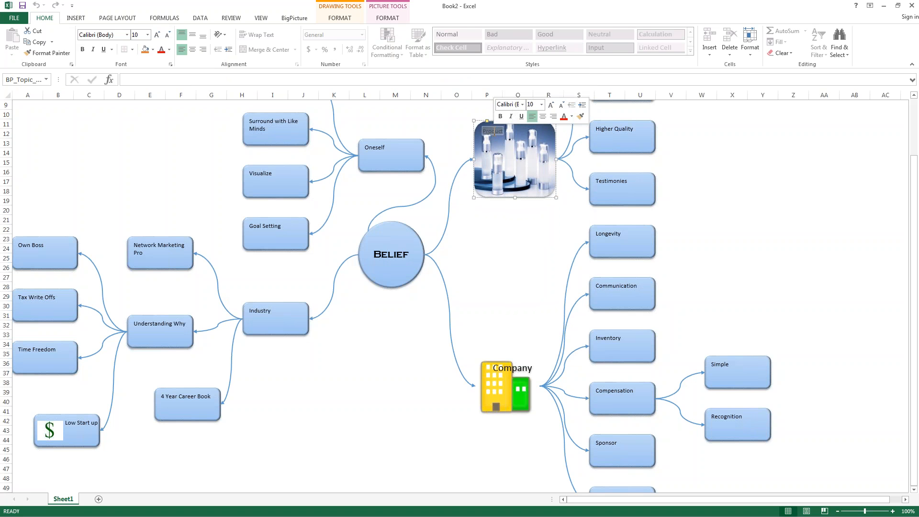
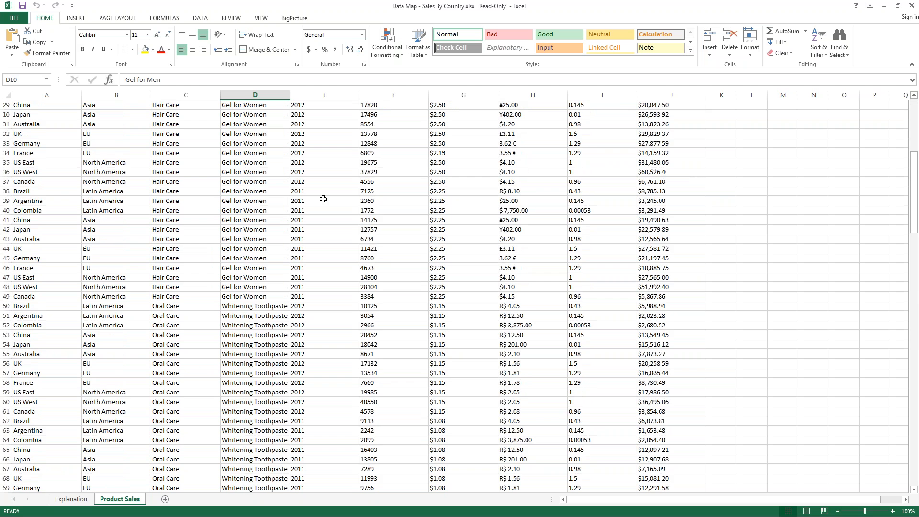
# Examine the Product Sales data in Data Map - Sales By Country.xlsx, including the selling price, exchange rate and profit columns and a profit formula
pyautogui.scroll(9, 353, 225)
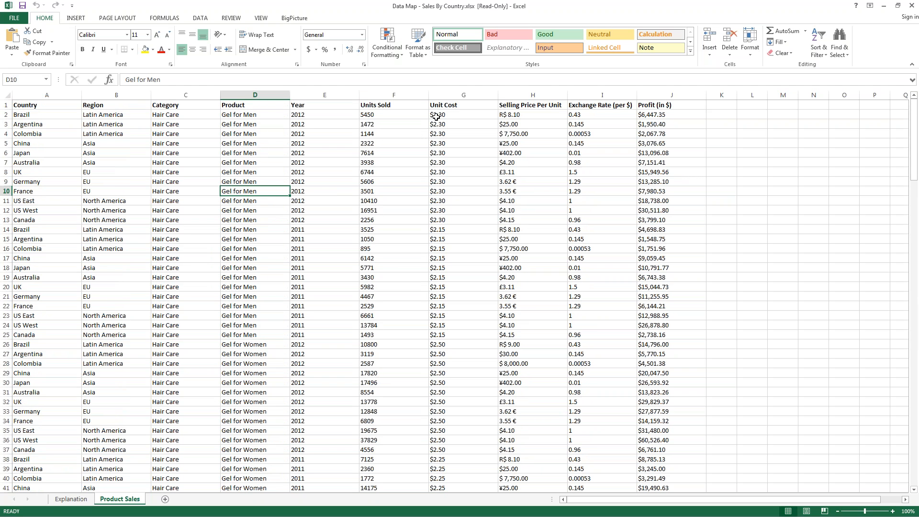
pyautogui.scroll(-19, 462, 341)
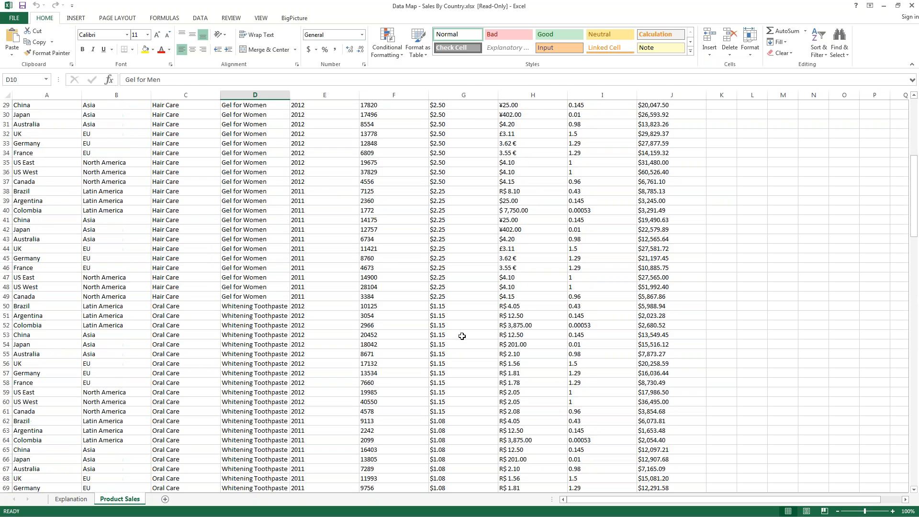
pyautogui.scroll(19, 457, 325)
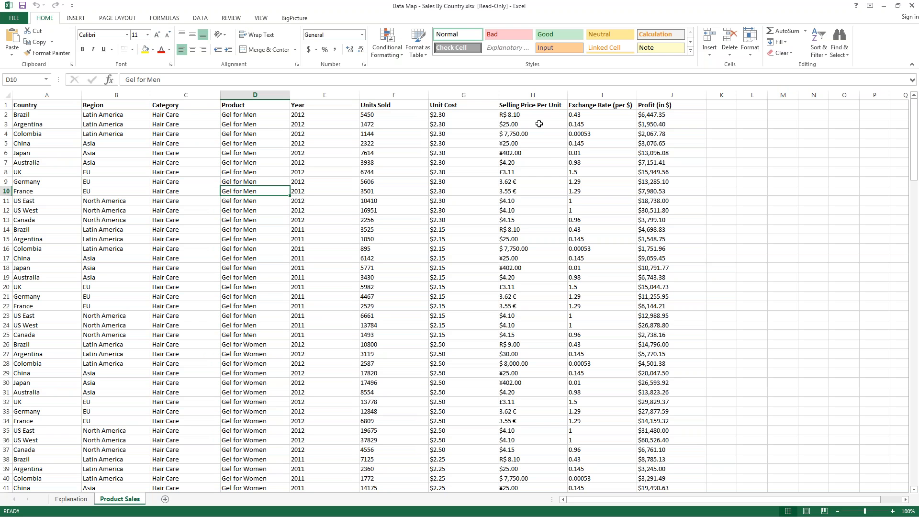
pyautogui.click(519, 92)
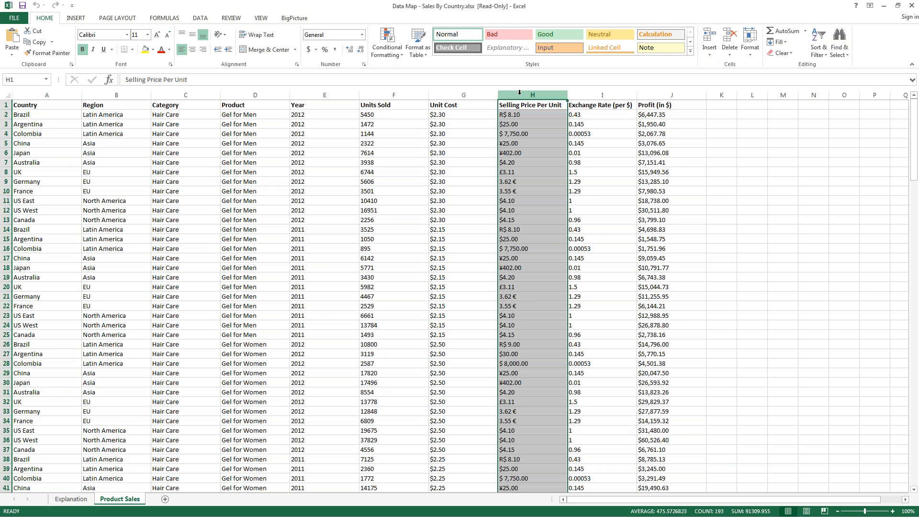
pyautogui.click(619, 92)
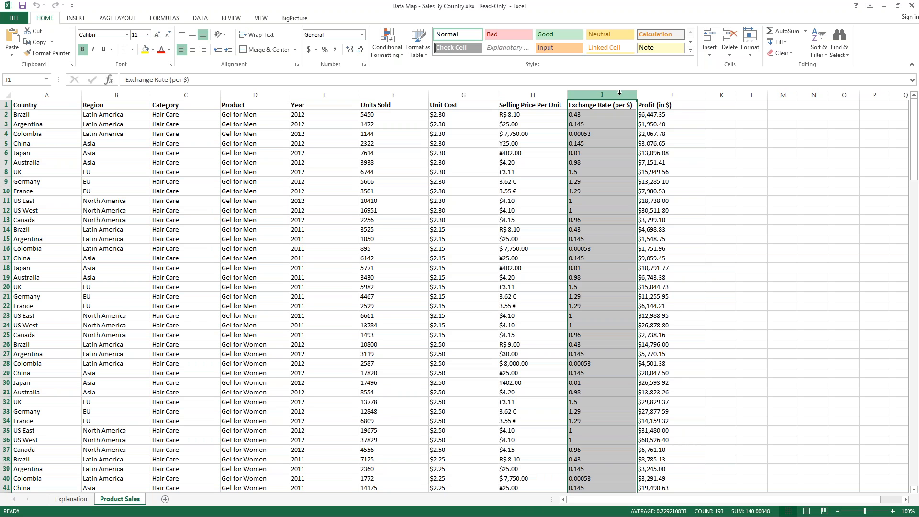
pyautogui.click(583, 154)
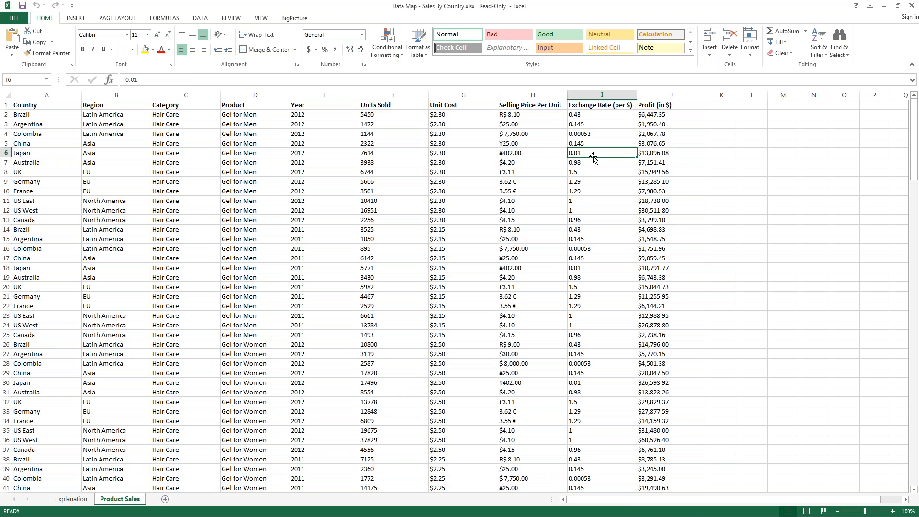
pyautogui.click(658, 95)
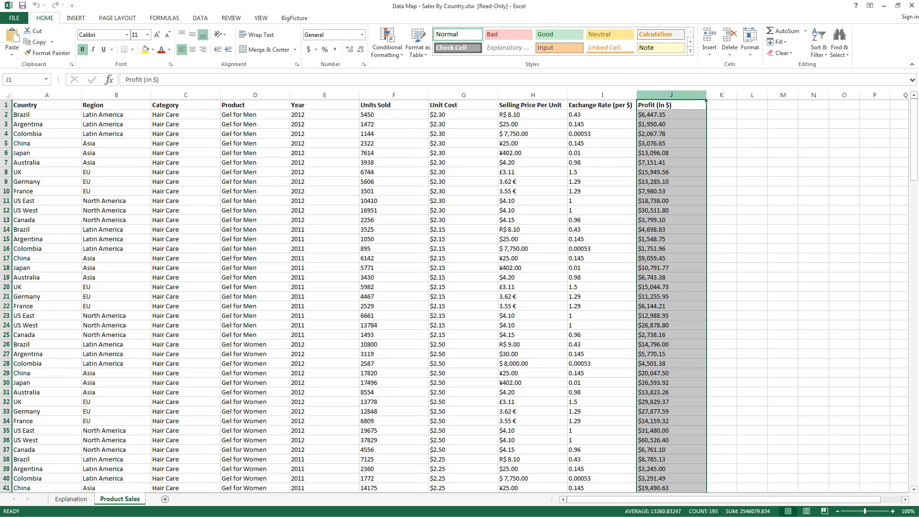
pyautogui.click(657, 181)
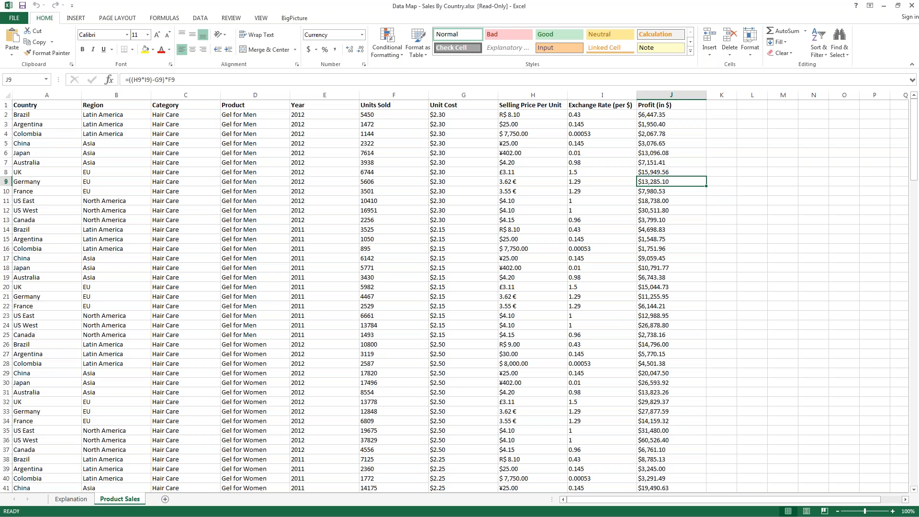
pyautogui.click(531, 95)
# Open the BigPicture Data Map setup for the product sales data and remove Year, Region and Category from the grouped topic columns
pyautogui.click(287, 18)
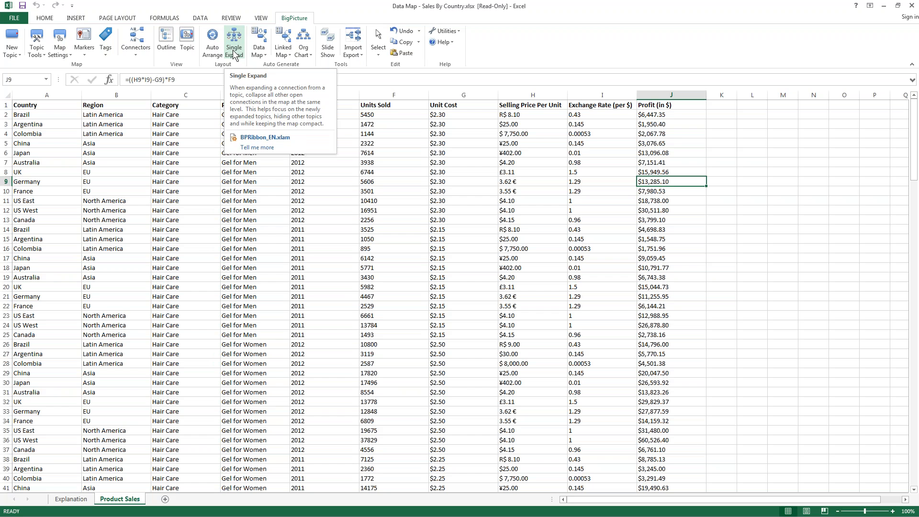
pyautogui.click(265, 55)
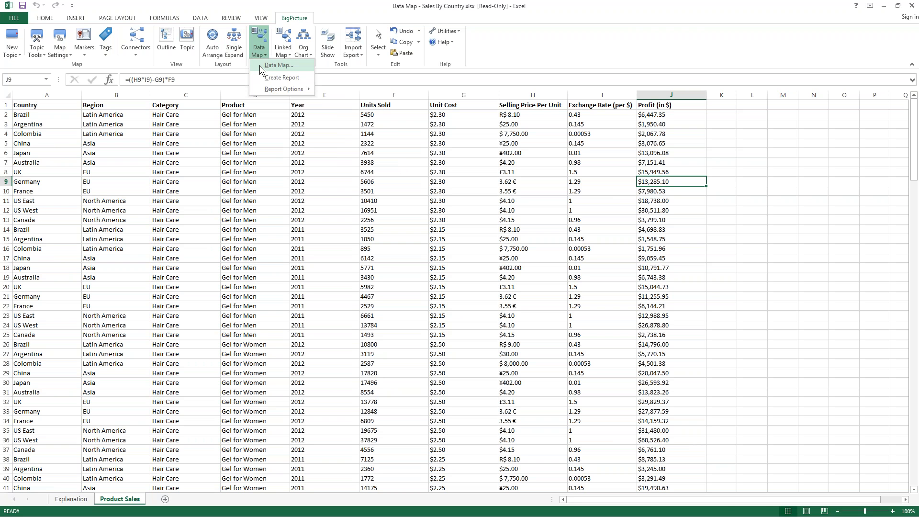
pyautogui.click(259, 65)
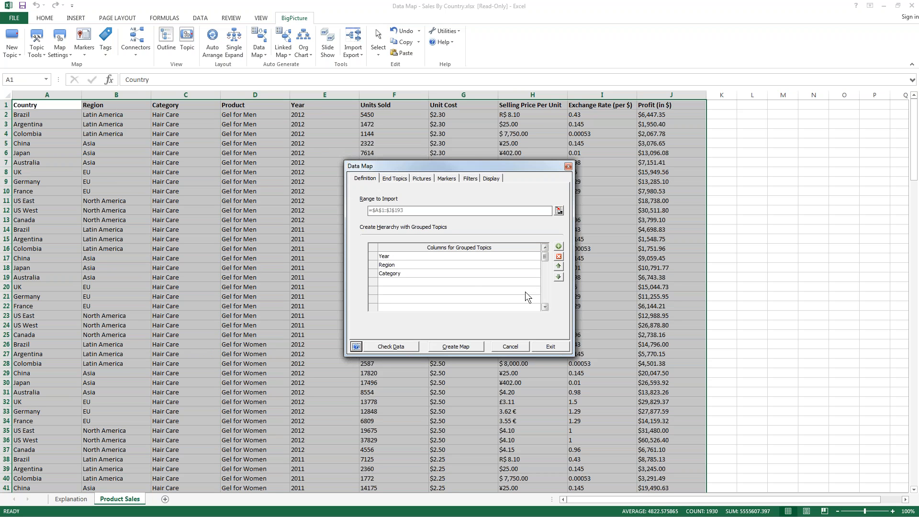
pyautogui.click(503, 257)
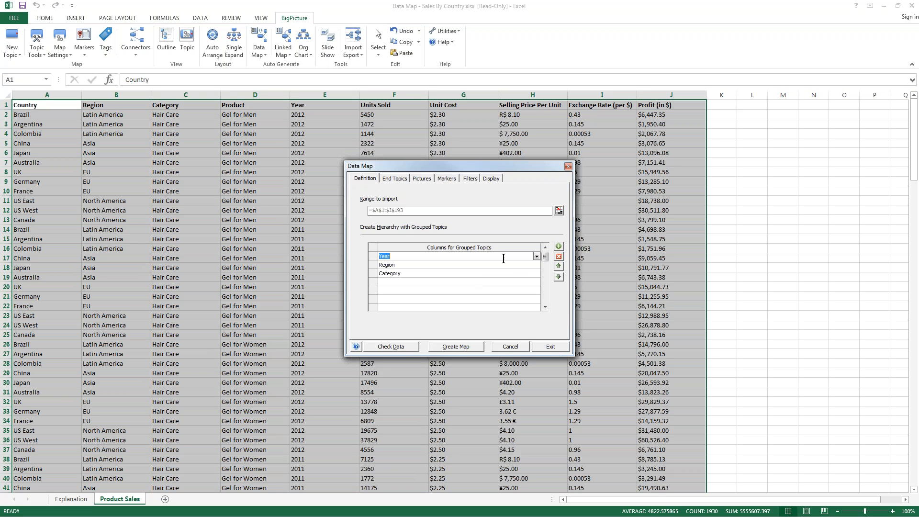
pyautogui.click(558, 257)
pyautogui.click(558, 257)
pyautogui.click(558, 257)
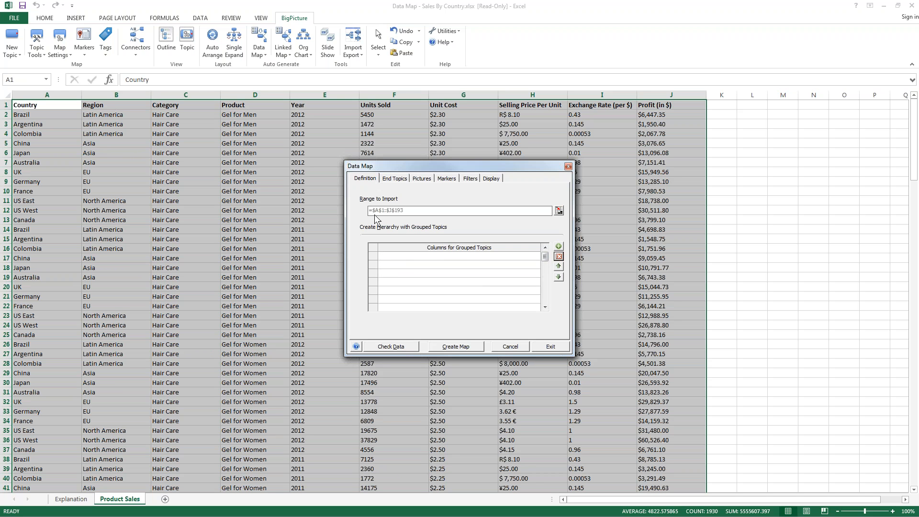
# Confirm $A$1:$J$193 as the Data Map's range to import and reposition the setup dialog over the data
pyautogui.click(558, 211)
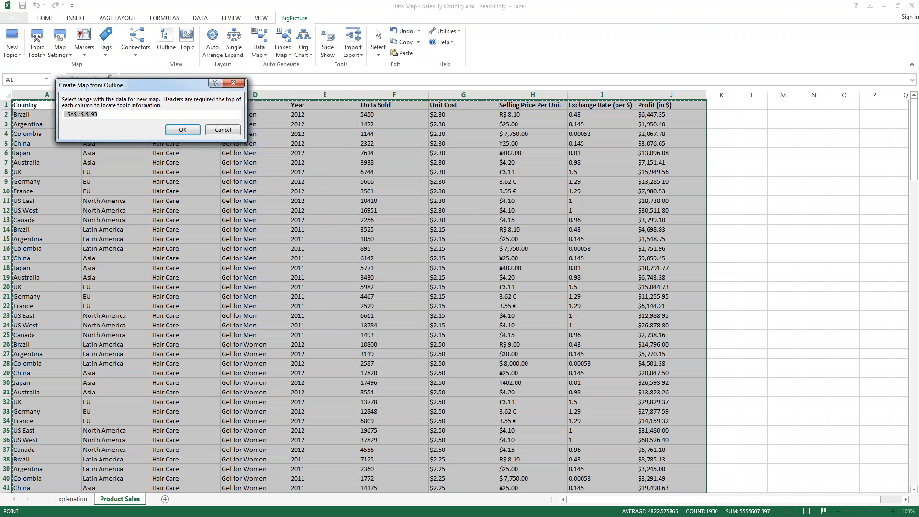
pyautogui.click(189, 134)
pyautogui.moveTo(83, 167); pyautogui.dragTo(346, 181)
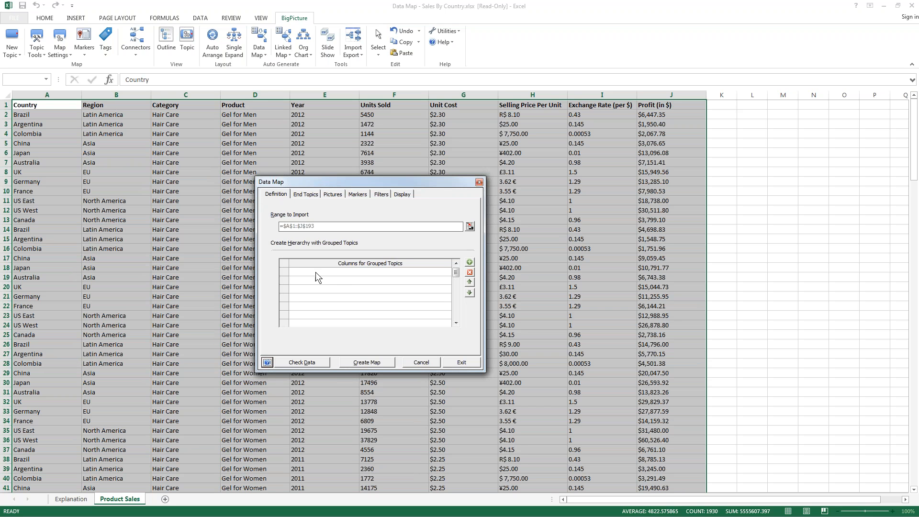
# Define the grouped topic hierarchy with the columns Region, Category and Year, in that order
pyautogui.click(444, 270)
pyautogui.click(447, 272)
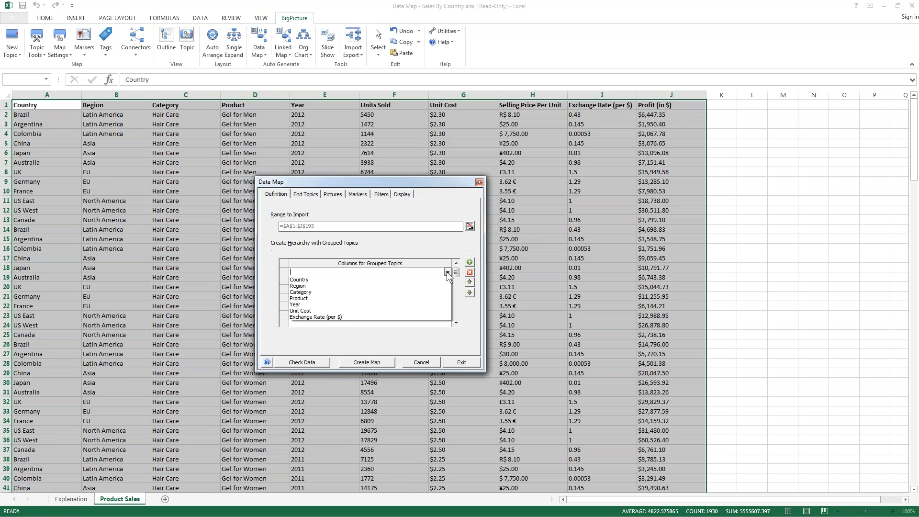
pyautogui.click(349, 285)
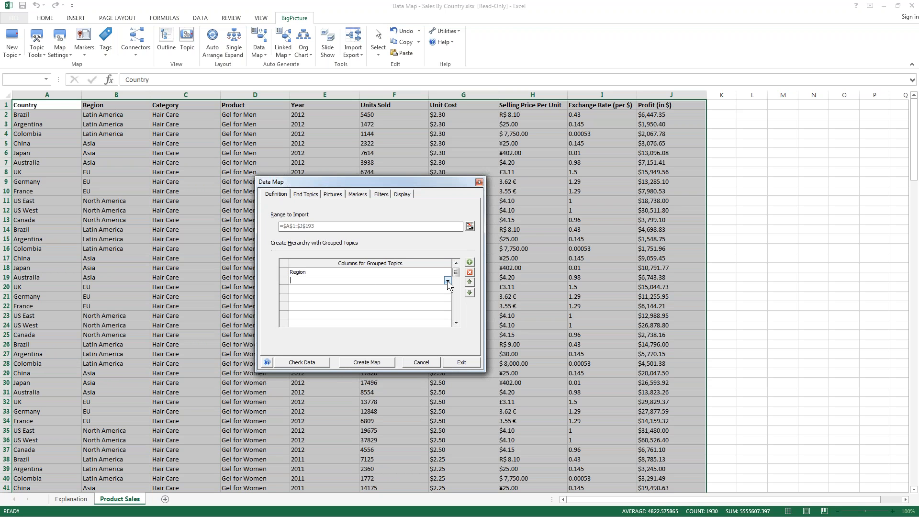
pyautogui.click(447, 280)
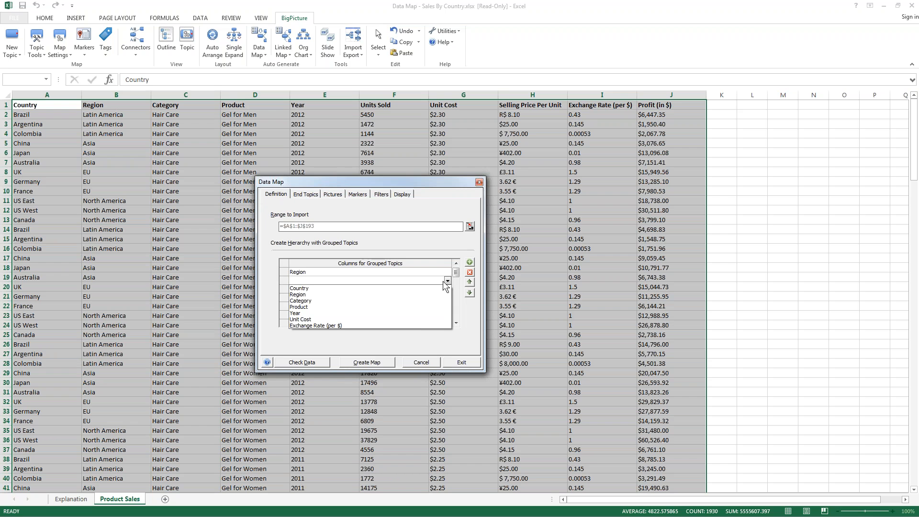
pyautogui.click(360, 301)
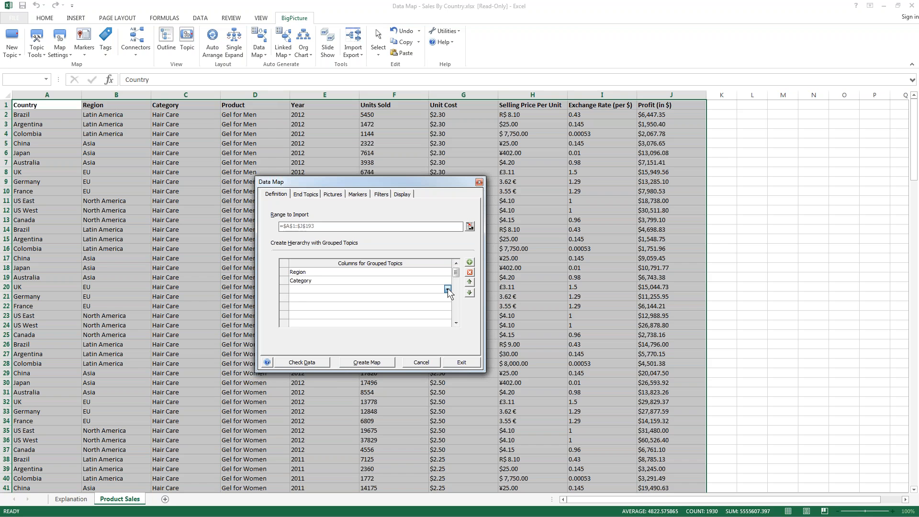
pyautogui.click(447, 289)
pyautogui.click(323, 322)
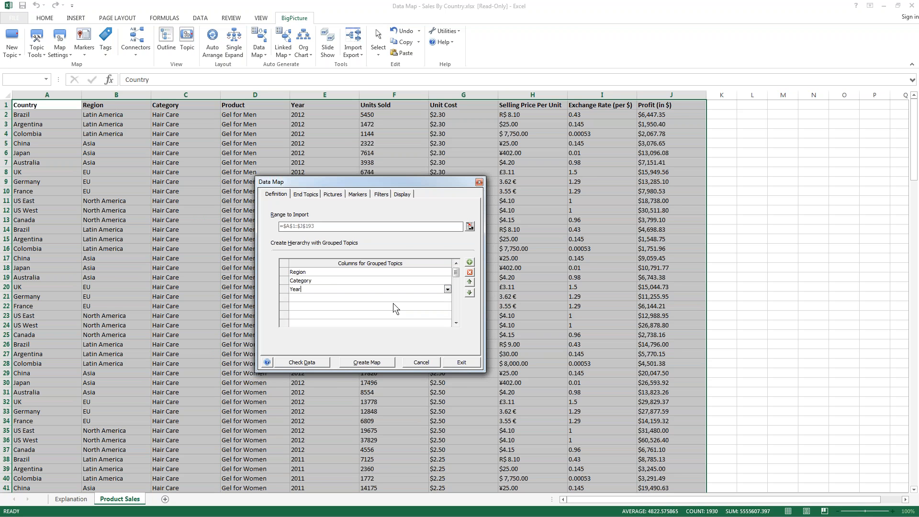
# Create the data map after checking its end topic settings, and expand the Asia topic and its Hair Care subtopic
pyautogui.click(305, 194)
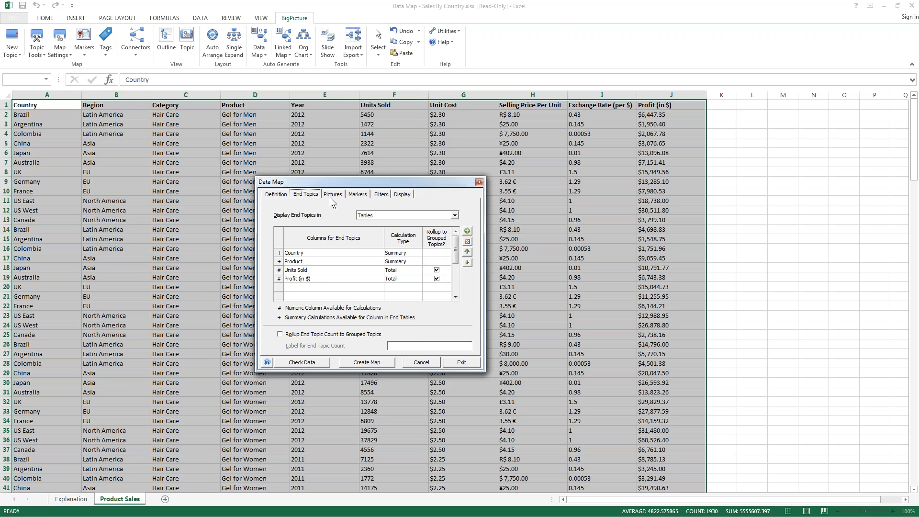
pyautogui.click(365, 363)
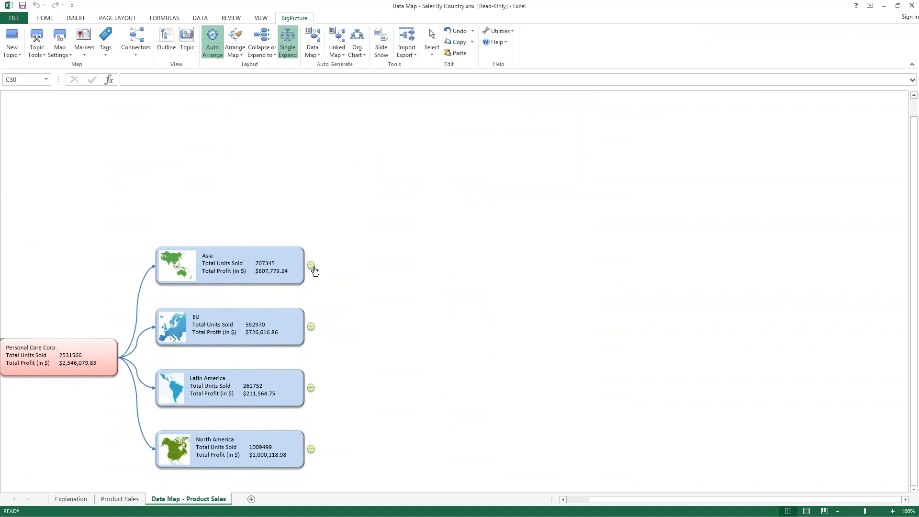
pyautogui.click(311, 265)
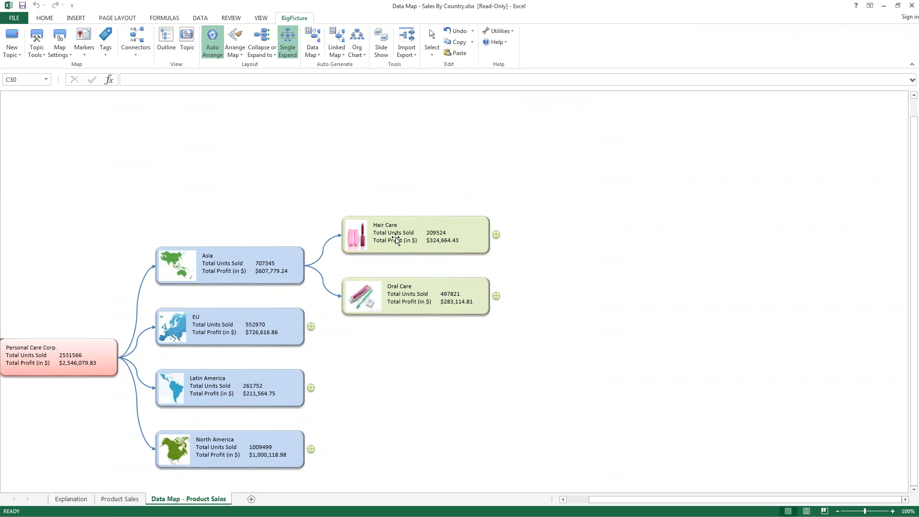
pyautogui.click(496, 234)
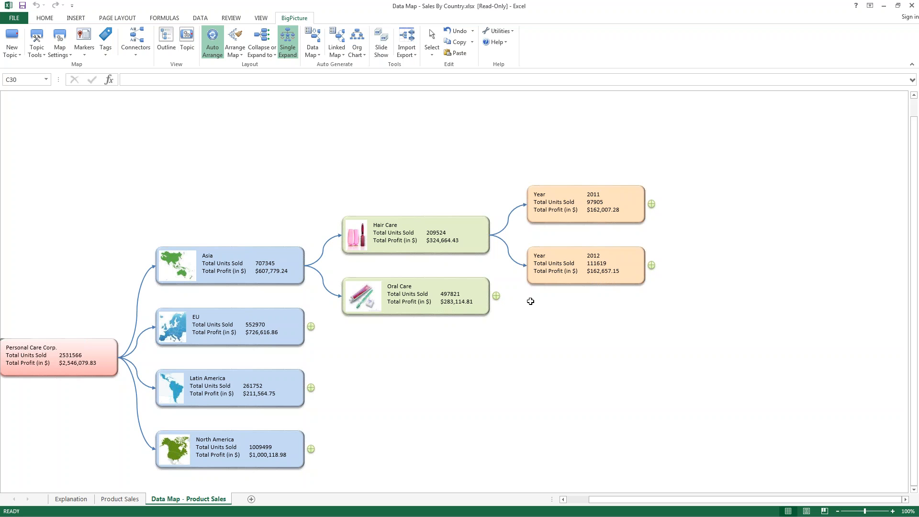
# Expand Asia's Oral Care topic and display its 2011 and 2012 country tables together, sorted by highest total units sold
pyautogui.click(496, 297)
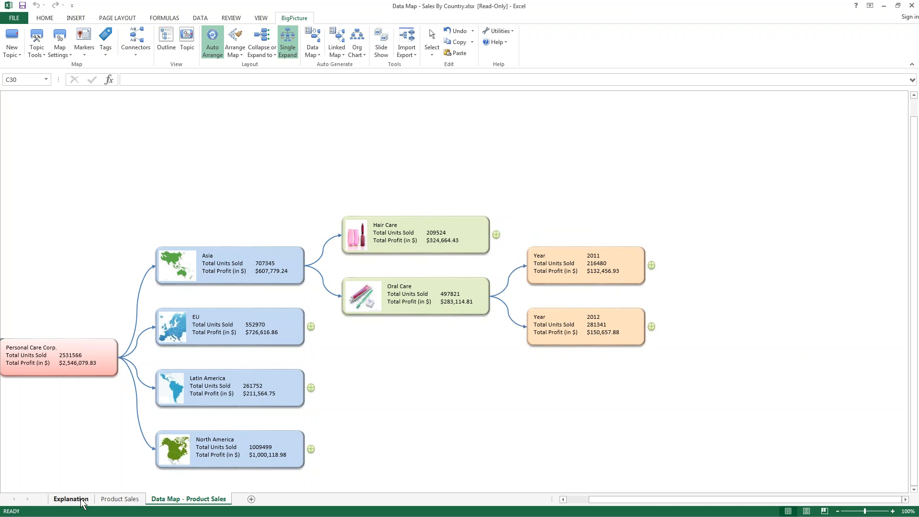
pyautogui.click(120, 499)
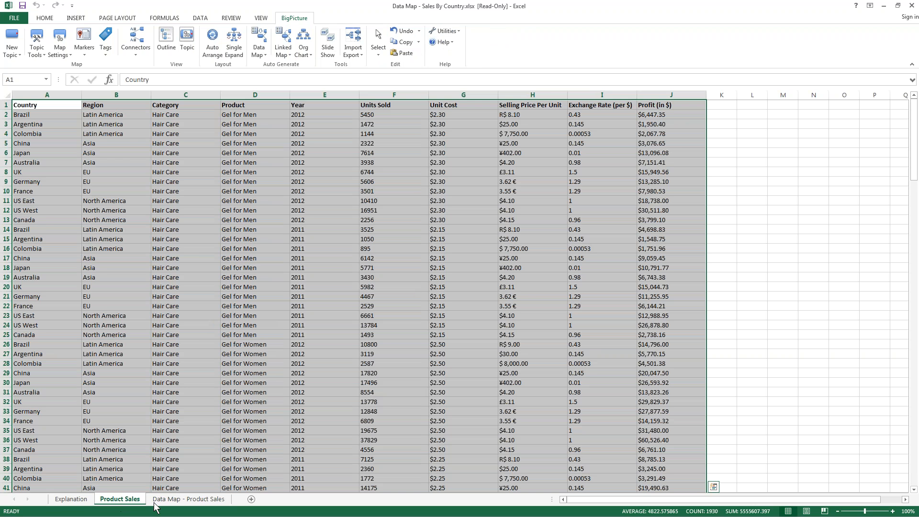
pyautogui.click(178, 499)
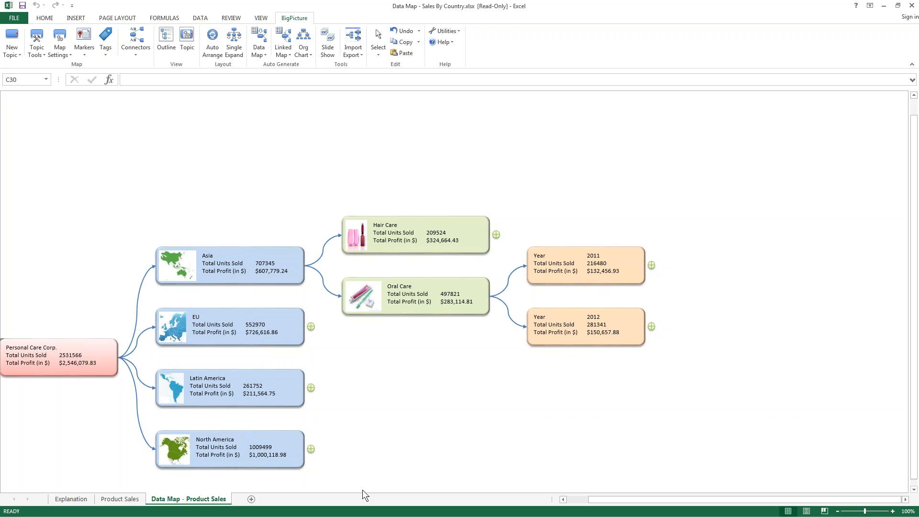
pyautogui.click(650, 267)
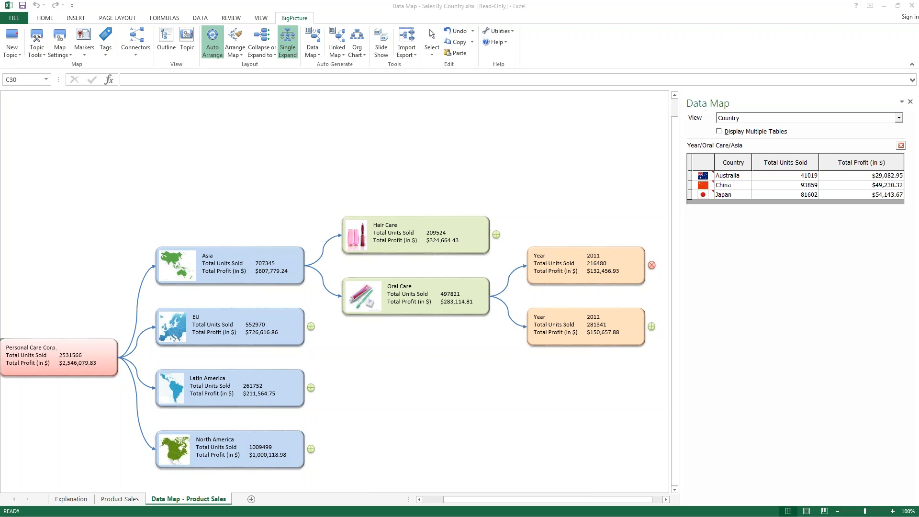
pyautogui.click(719, 132)
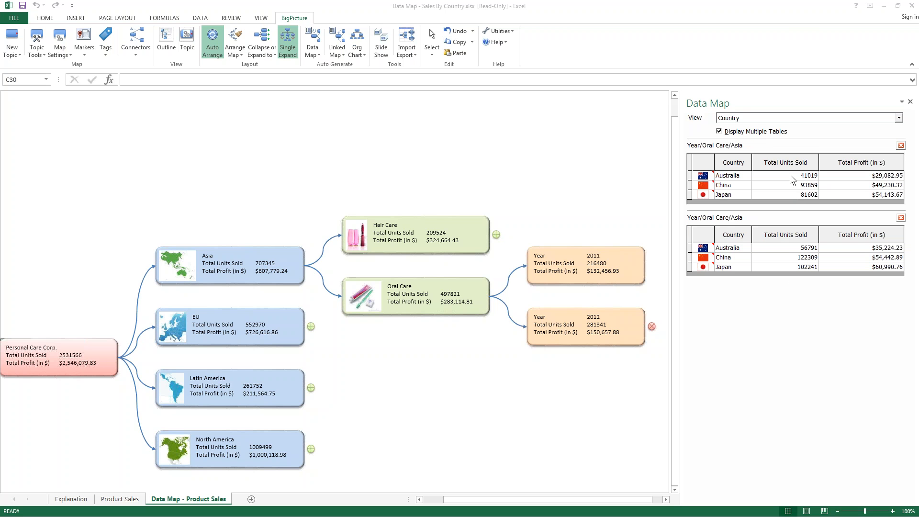
pyautogui.click(773, 162)
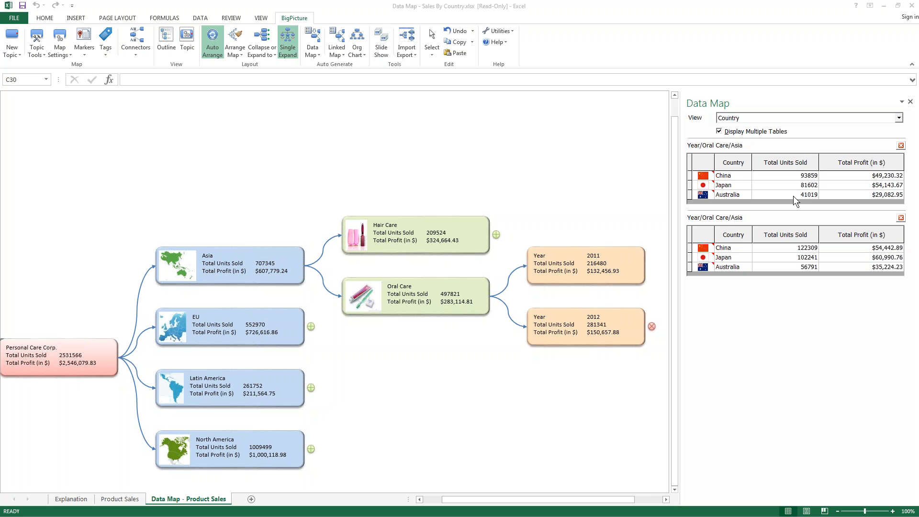
# Switch the tables to the Product view and compare products by total units sold in both directions, ending with highest total profit first
pyautogui.click(899, 118)
pyautogui.click(849, 136)
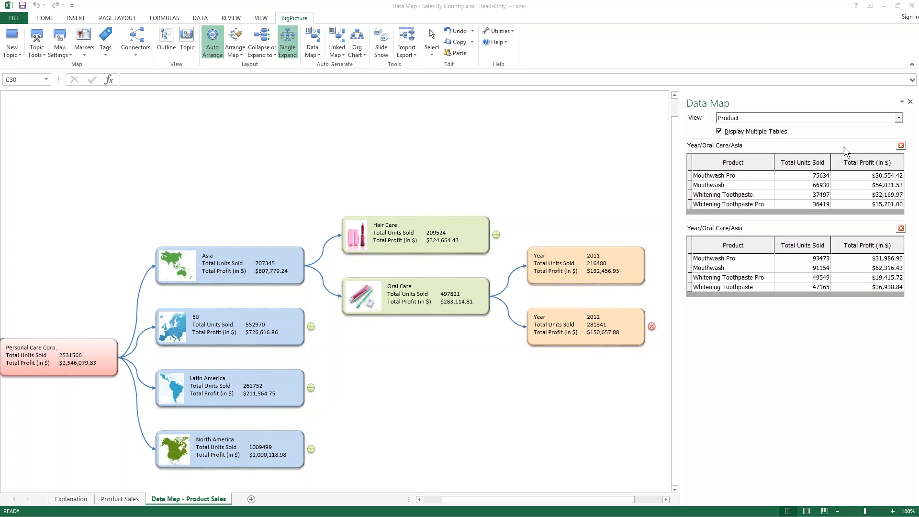
pyautogui.click(792, 161)
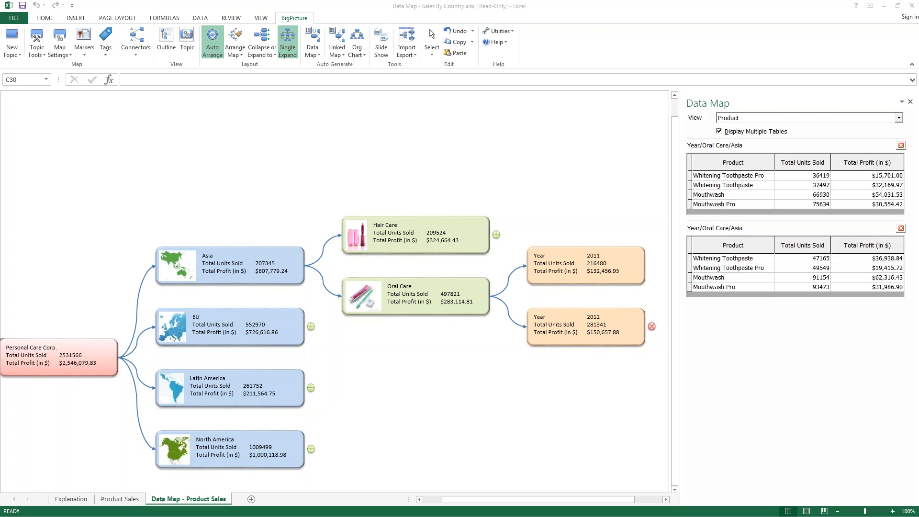
pyautogui.click(793, 161)
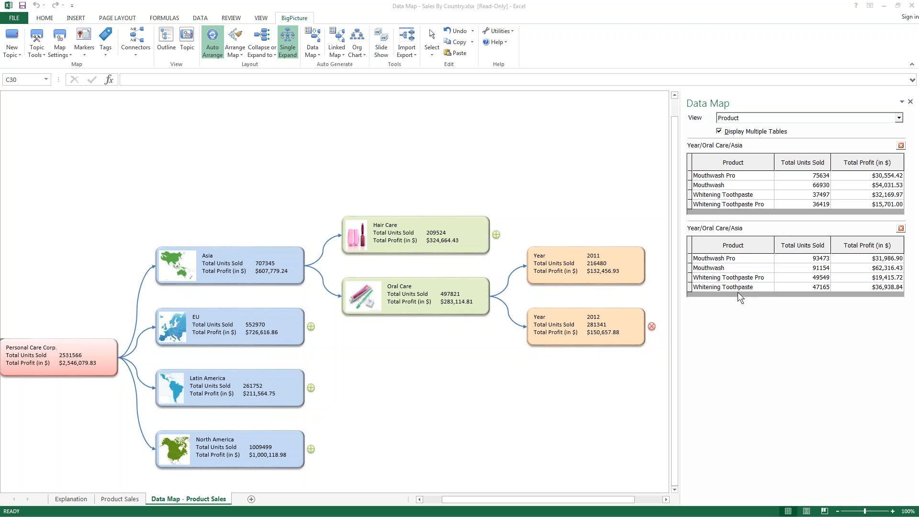
pyautogui.click(870, 164)
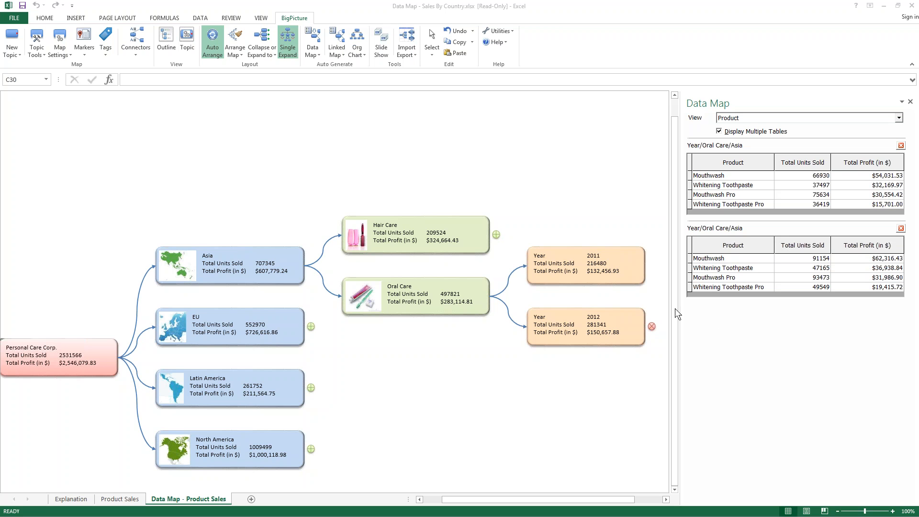
# Expand Latin America's Hair Care topic, view its 2011 and 2012 product tables, and close both tables
pyautogui.click(311, 388)
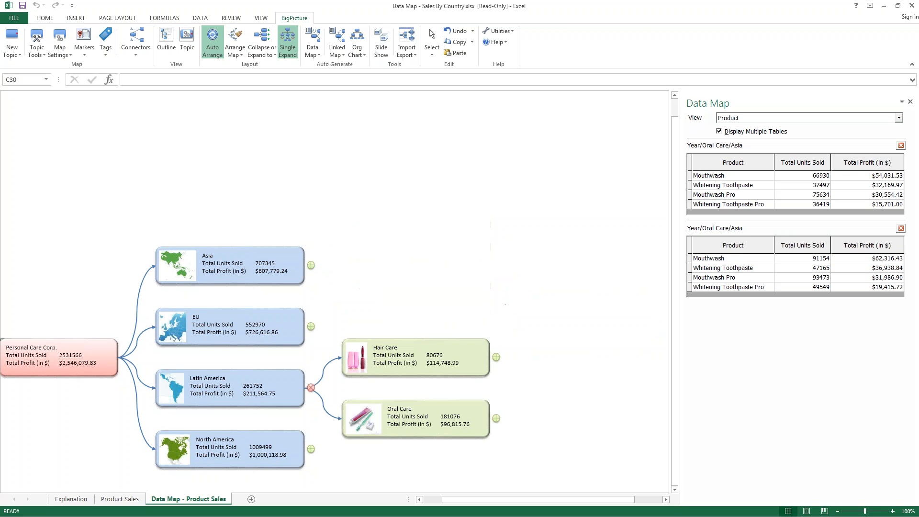
pyautogui.click(495, 357)
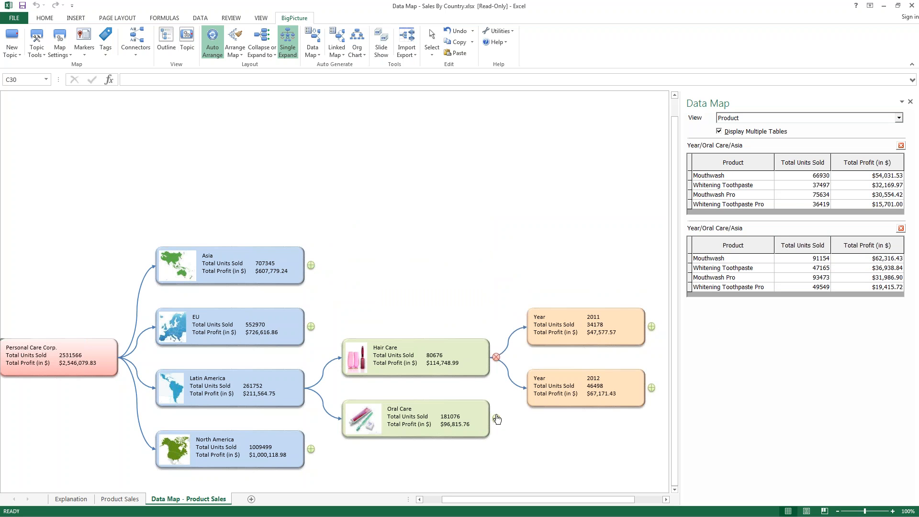
pyautogui.click(651, 326)
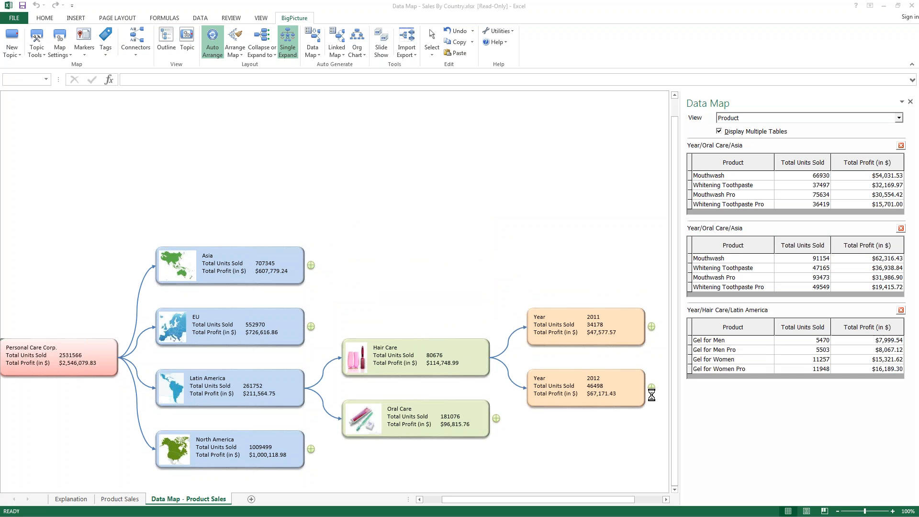
pyautogui.click(652, 388)
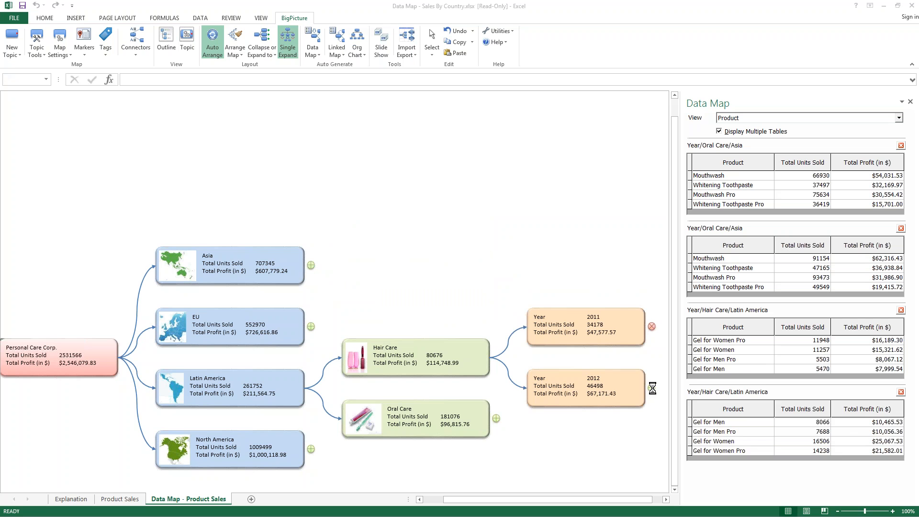
pyautogui.click(901, 310)
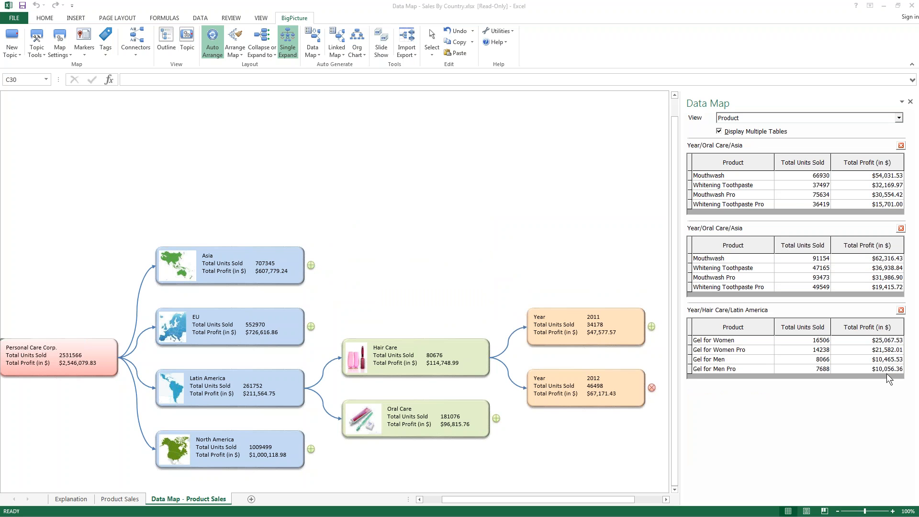
pyautogui.click(901, 310)
# Expand Latin America's Oral Care topic and display its 2011 and 2012 product tables, sorted by lowest total profit
pyautogui.click(495, 418)
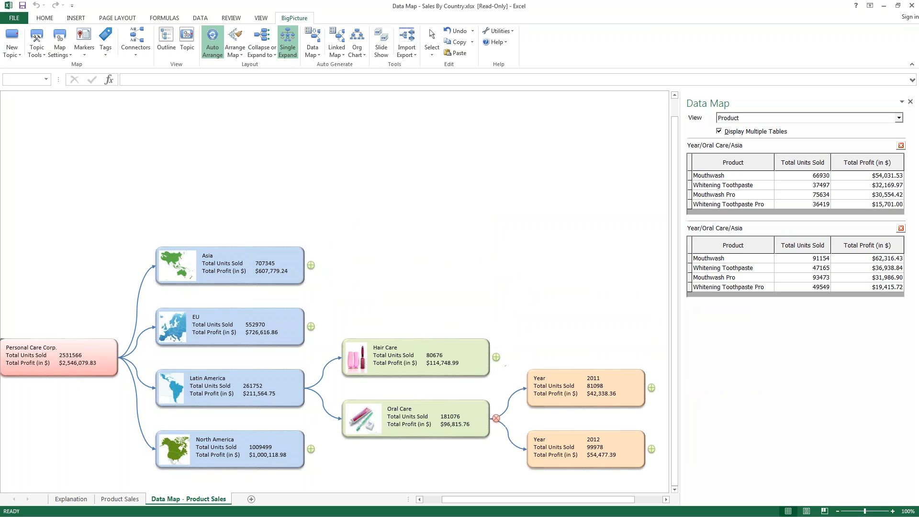
pyautogui.click(651, 387)
pyautogui.click(651, 448)
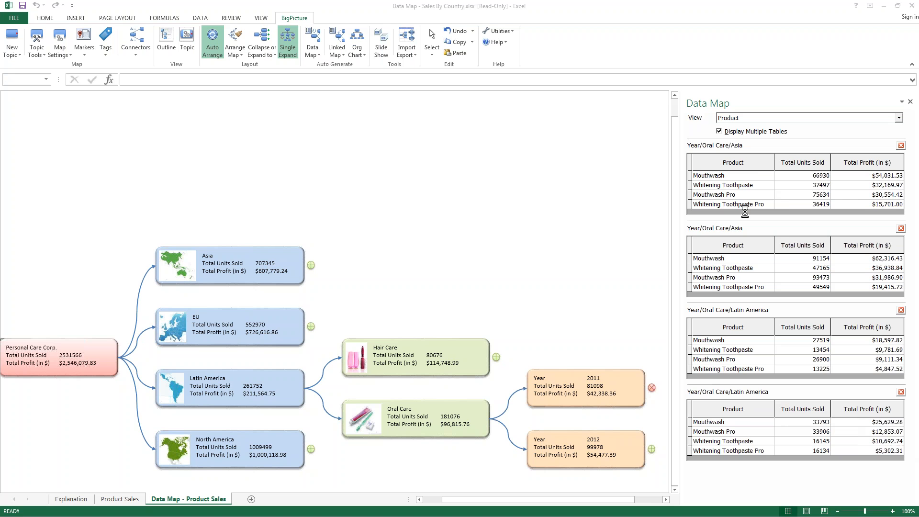
pyautogui.click(868, 164)
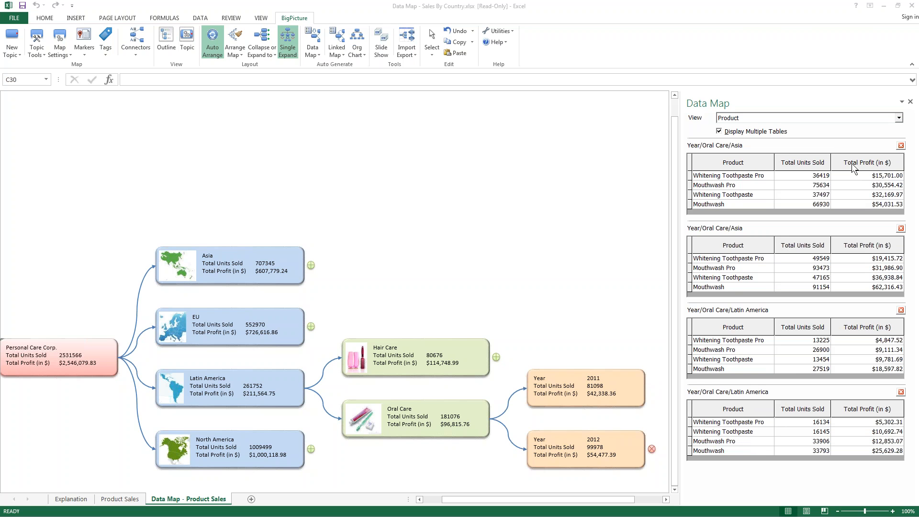
# Review the tables in the Detail view, and close the Data Map pane on the Product Sales sheet
pyautogui.click(899, 118)
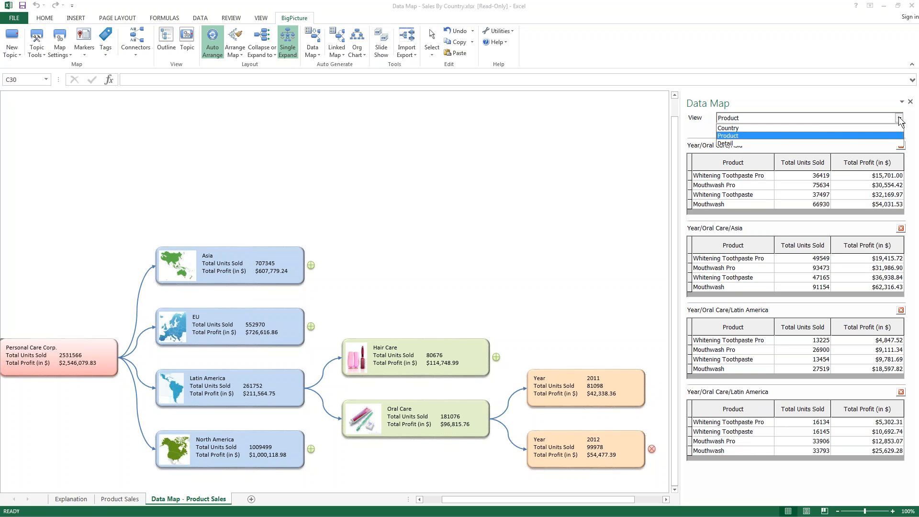
pyautogui.click(762, 142)
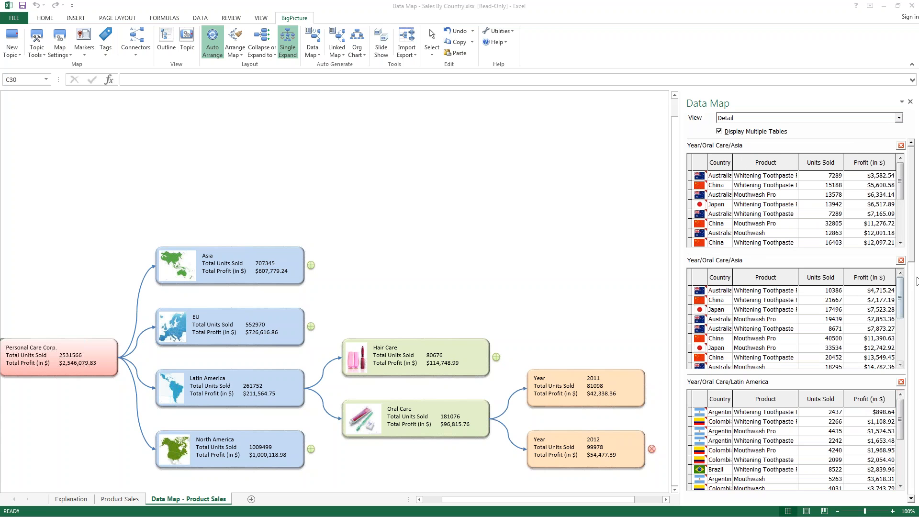
pyautogui.moveTo(902, 301)
pyautogui.mouseDown()
pyautogui.moveTo(904, 354)
pyautogui.moveTo(899, 285)
pyautogui.mouseUp()
pyautogui.click(119, 499)
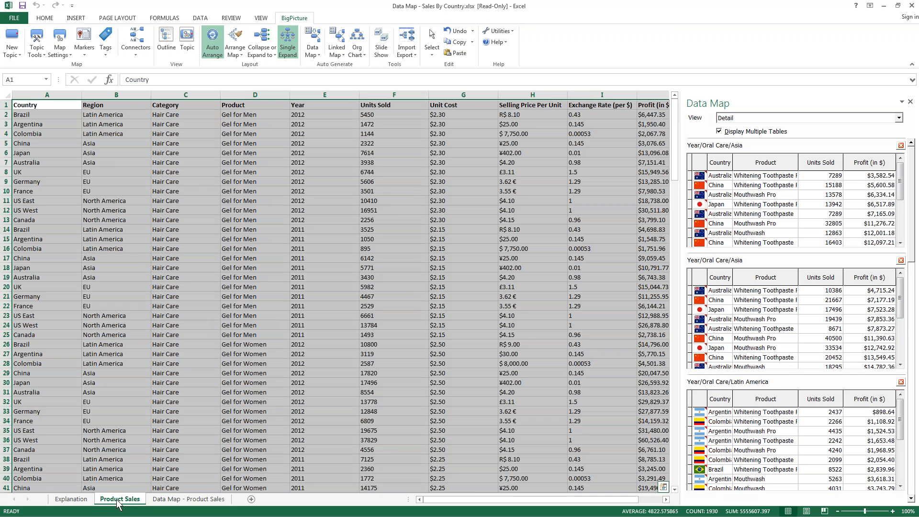
pyautogui.click(787, 320)
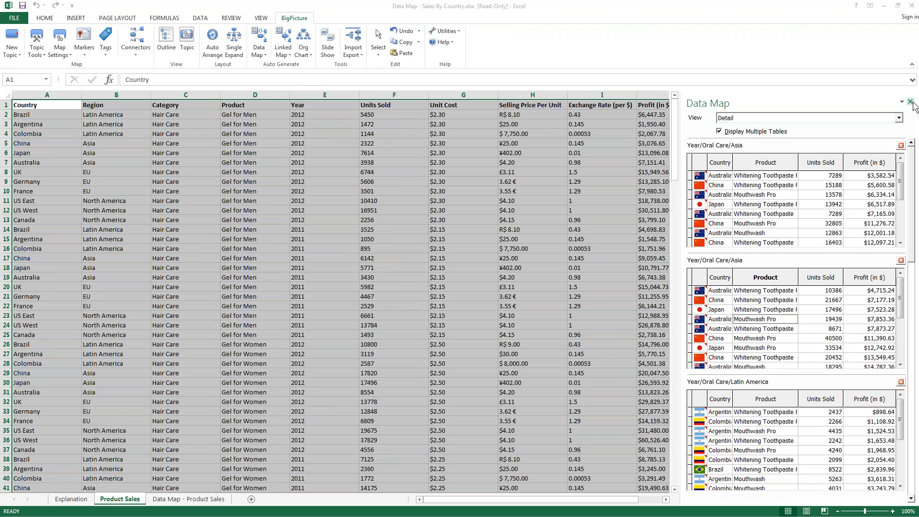
pyautogui.click(910, 101)
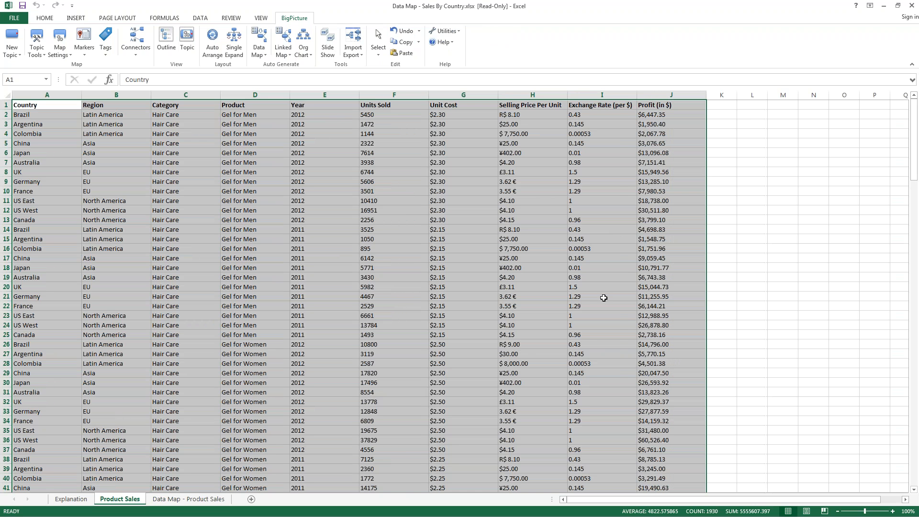
# Apply the red-yellow-green color scale, with red for the highest values, to the Profit (in $) values in J2:J193
pyautogui.click(667, 116)
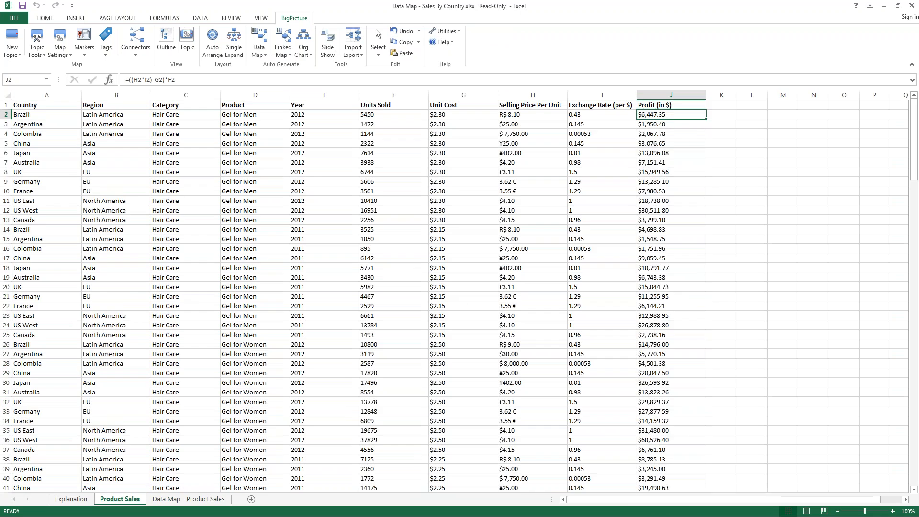
pyautogui.moveTo(685, 297); pyautogui.dragTo(673, 438)
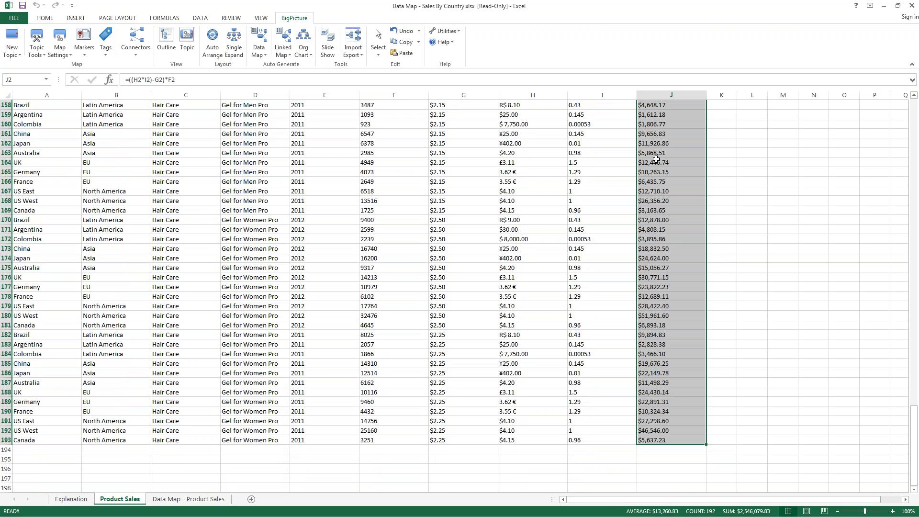
pyautogui.click(45, 18)
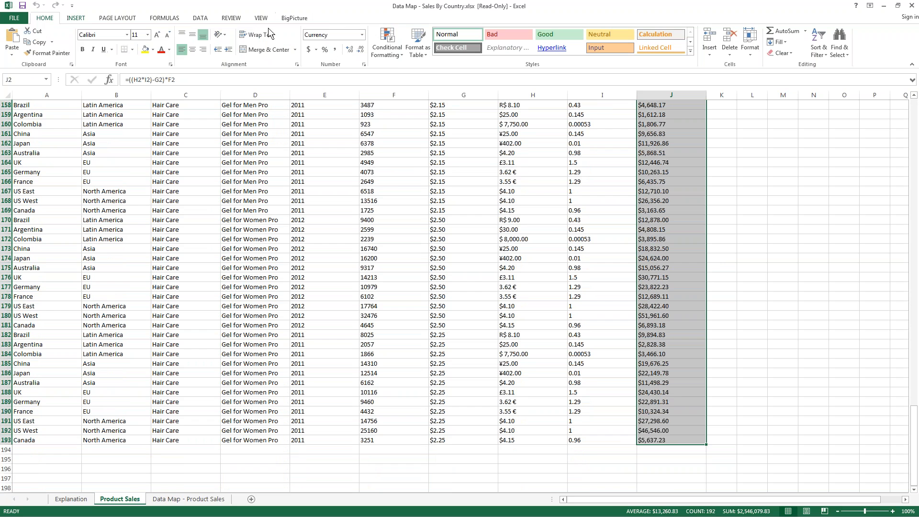
pyautogui.click(393, 51)
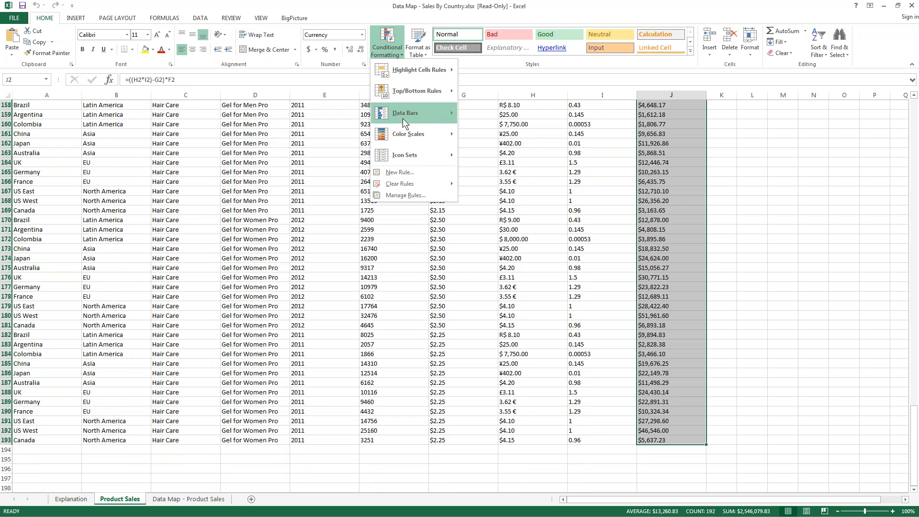
pyautogui.moveTo(406, 116)
pyautogui.moveTo(413, 136)
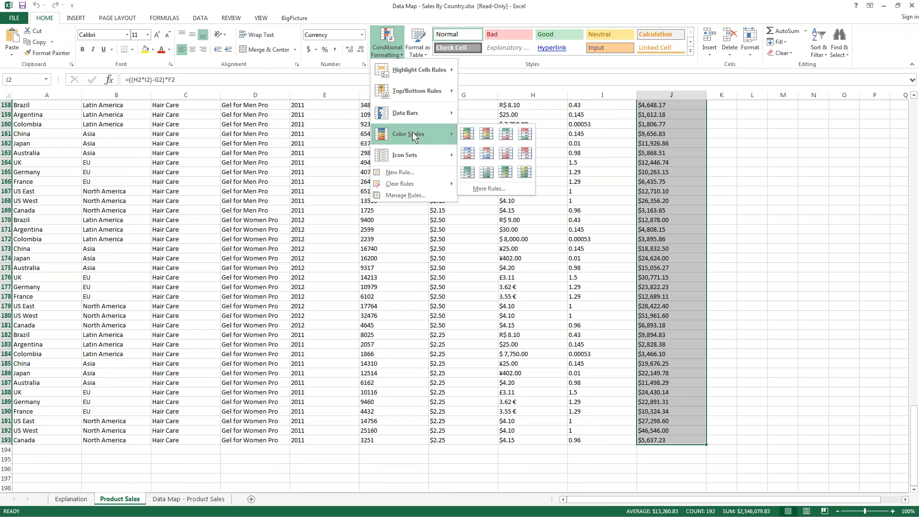
pyautogui.click(487, 133)
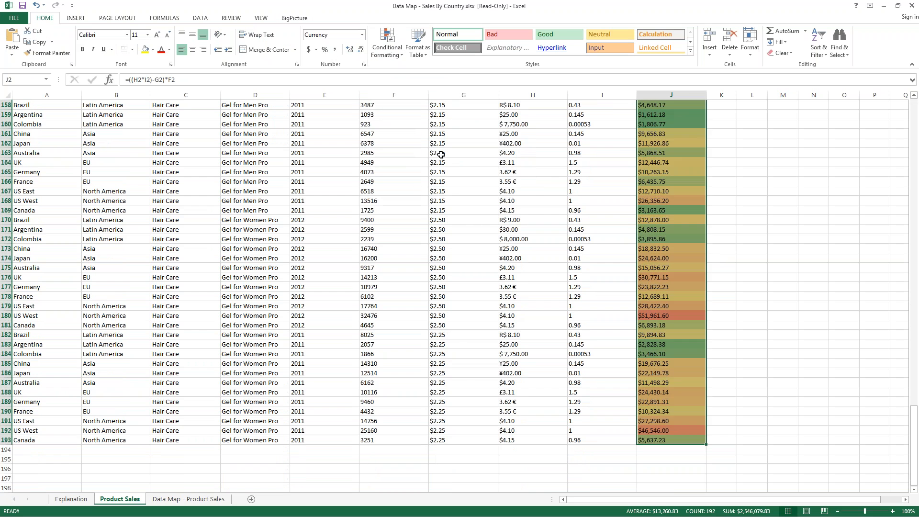
pyautogui.click(346, 281)
# Delete the Data Map - Product Sales sheet
pyautogui.rightClick(199, 498)
pyautogui.click(238, 399)
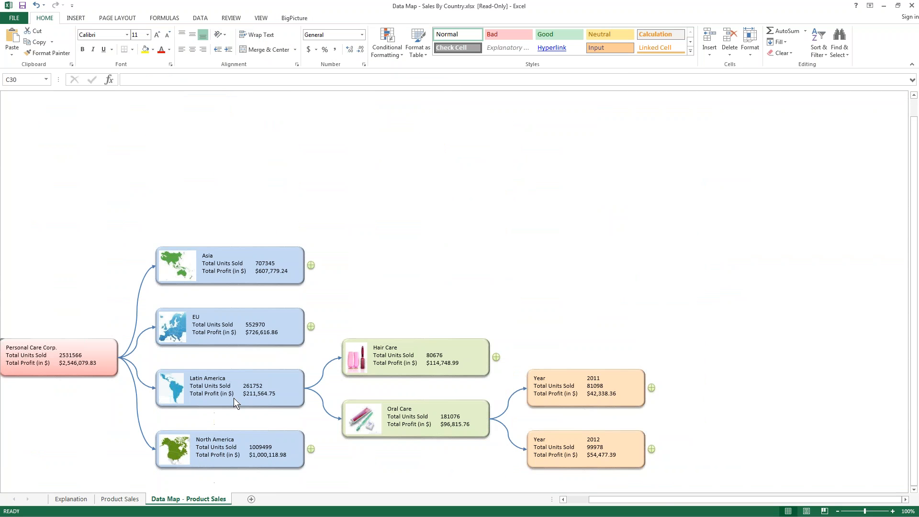
pyautogui.click(440, 287)
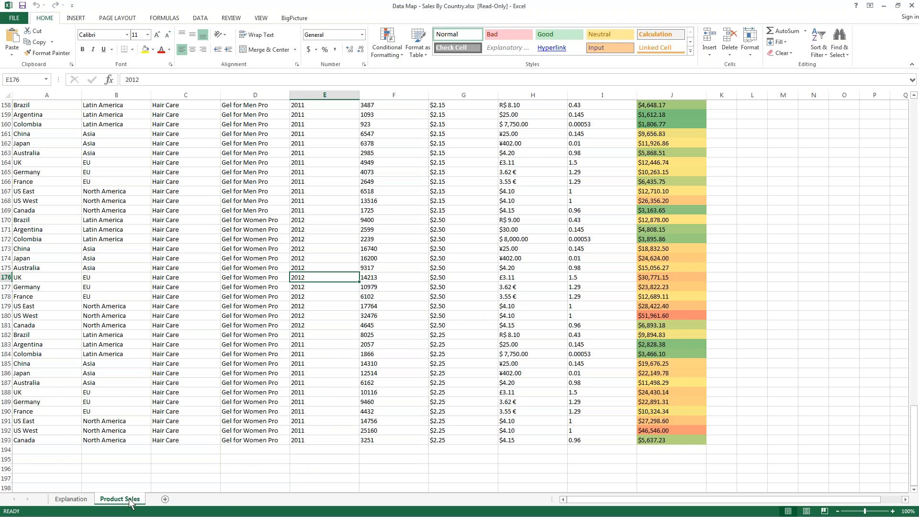
# Recreate the data map from $A$1:$J$193 with Region, Category and Year grouping, and expand Asia and its Hair Care subtopic
pyautogui.click(294, 17)
pyautogui.click(259, 42)
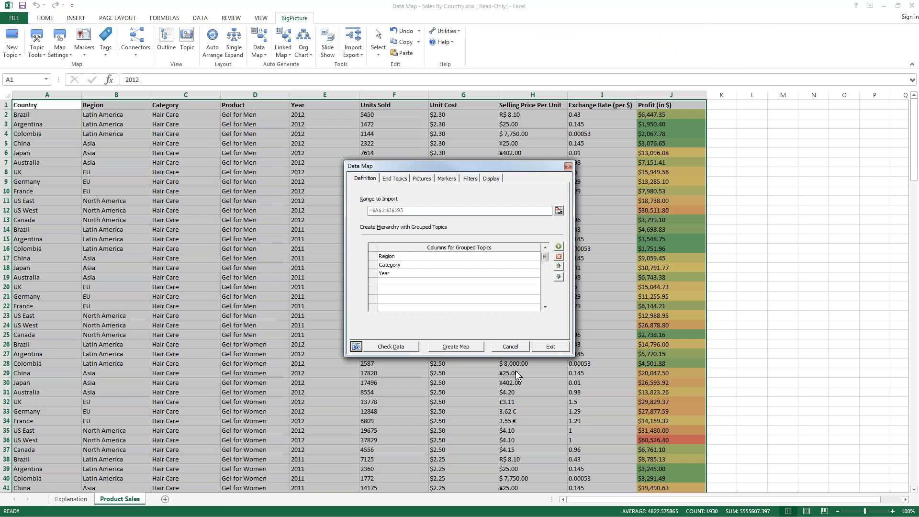
pyautogui.click(450, 346)
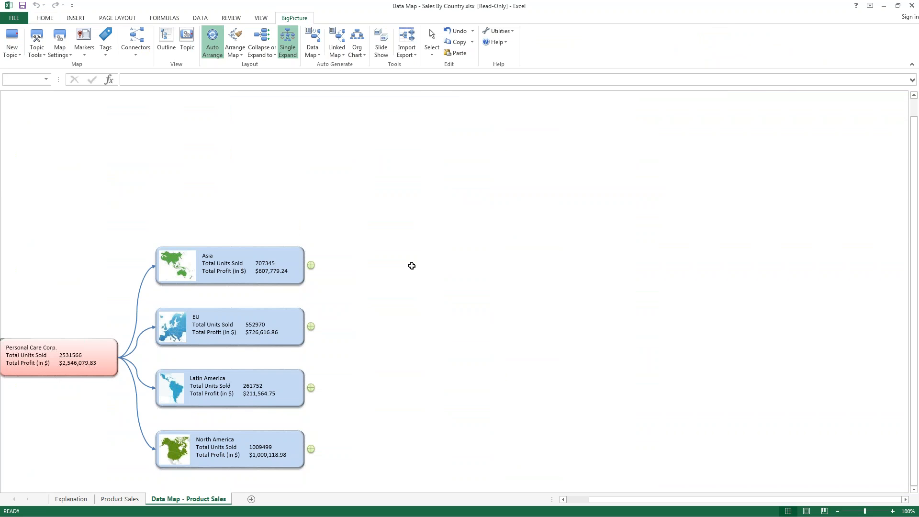
pyautogui.click(310, 264)
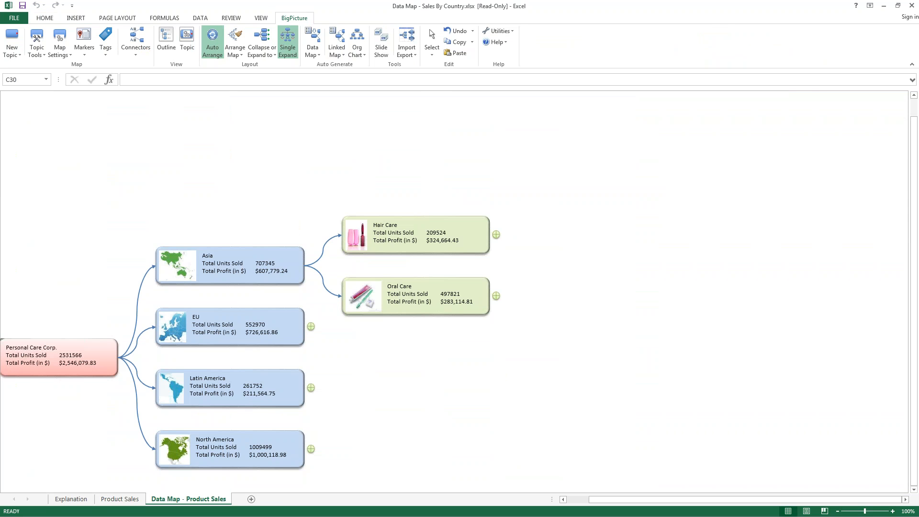
pyautogui.click(496, 234)
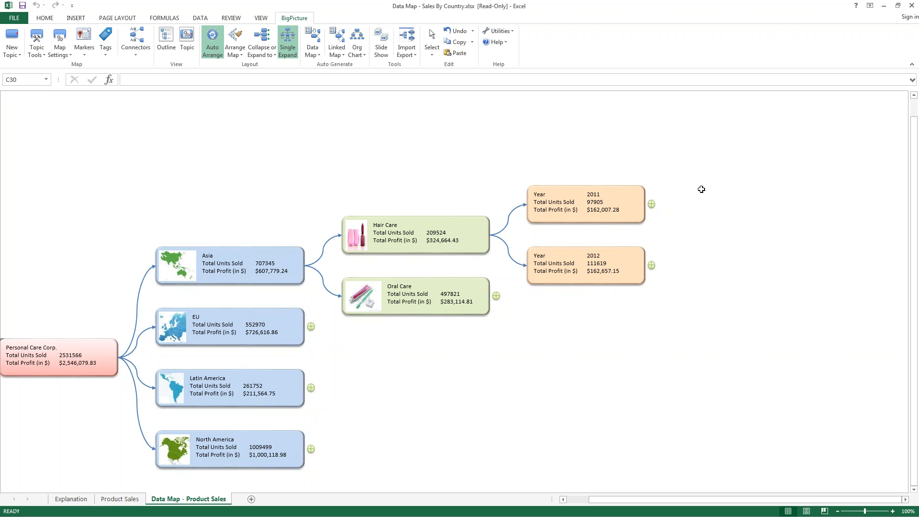
# Expand Latin America and its Hair Care subtopic in the data map, and close the workbook
pyautogui.click(651, 204)
pyautogui.click(311, 388)
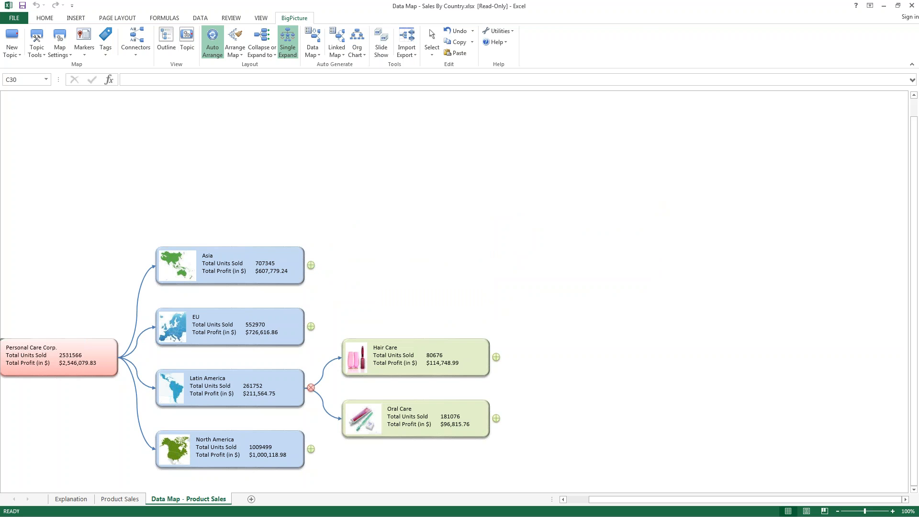
pyautogui.click(495, 357)
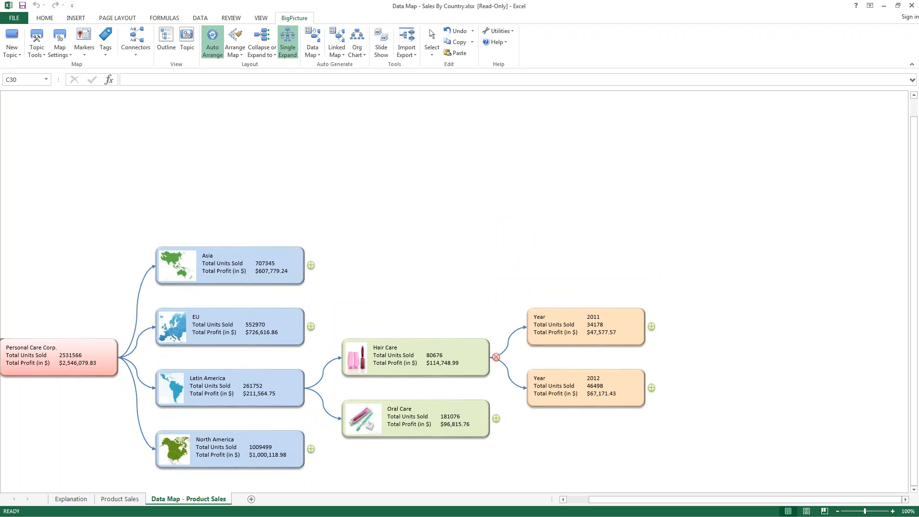
pyautogui.click(811, 152)
pyautogui.click(911, 5)
pyautogui.click(460, 277)
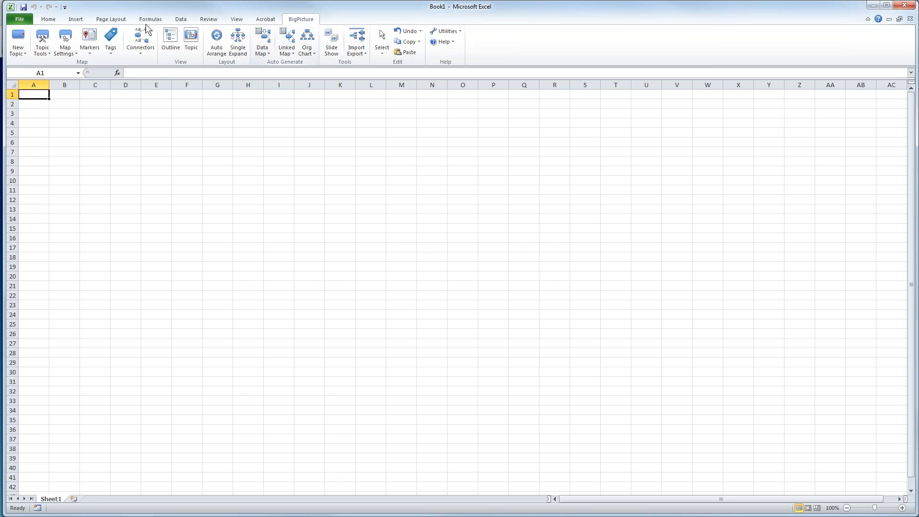
# Open the Data Map - Sales By Country.xlsx workbook from the Data Maps section of the BigPicture example spreadsheets
pyautogui.click(449, 43)
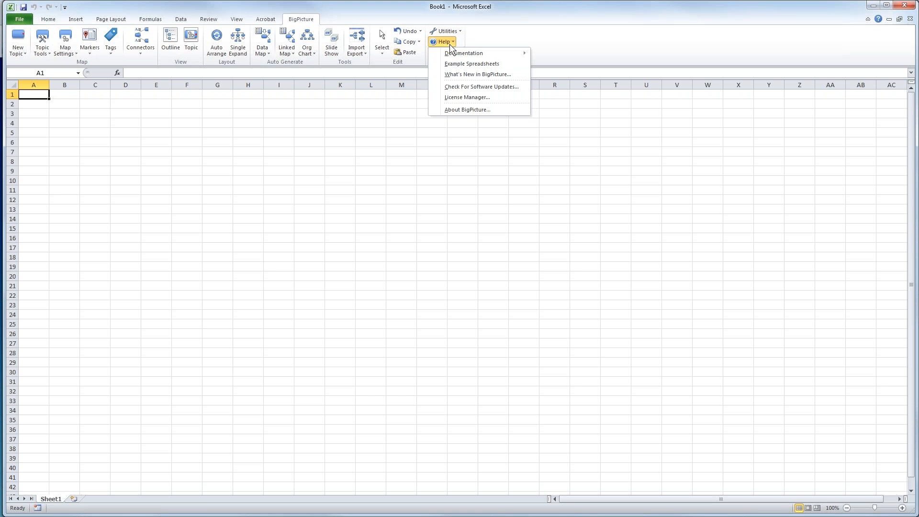
pyautogui.click(470, 63)
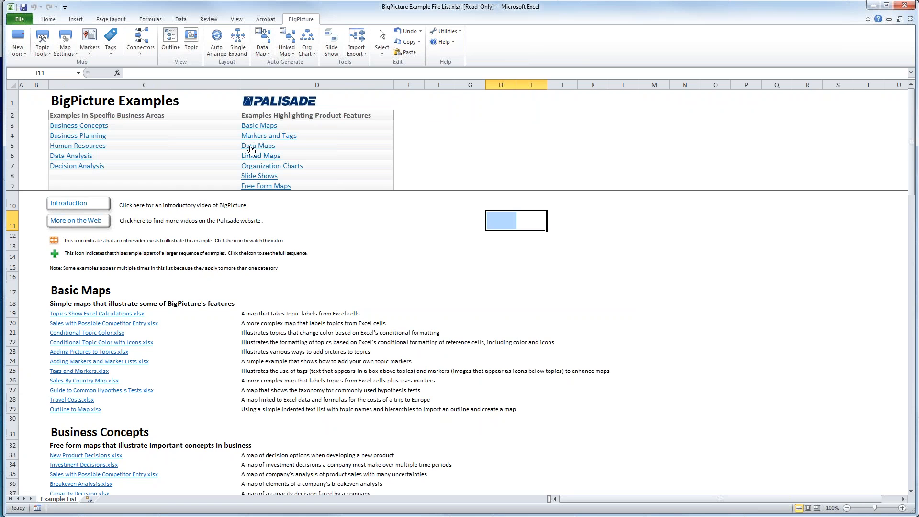
pyautogui.click(255, 149)
pyautogui.click(100, 436)
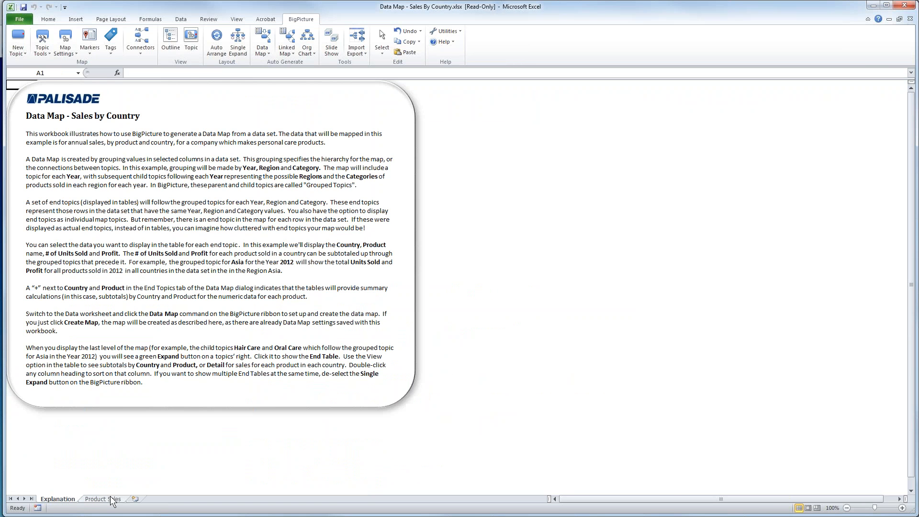
# Apply the red-yellow-green color scale, with red for the highest values, to J2:J193 on the Product Sales sheet
pyautogui.click(113, 500)
pyautogui.moveTo(678, 106); pyautogui.dragTo(670, 479)
pyautogui.click(48, 19)
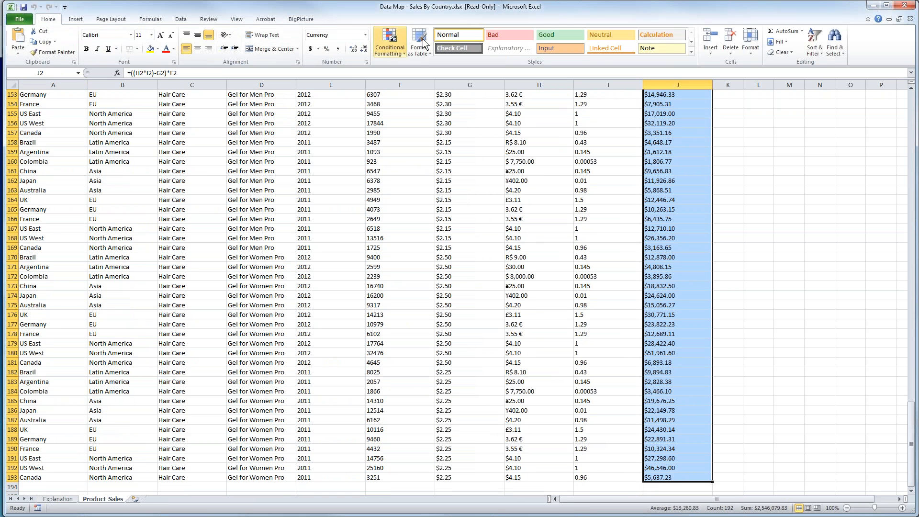
pyautogui.click(386, 50)
pyautogui.moveTo(438, 133)
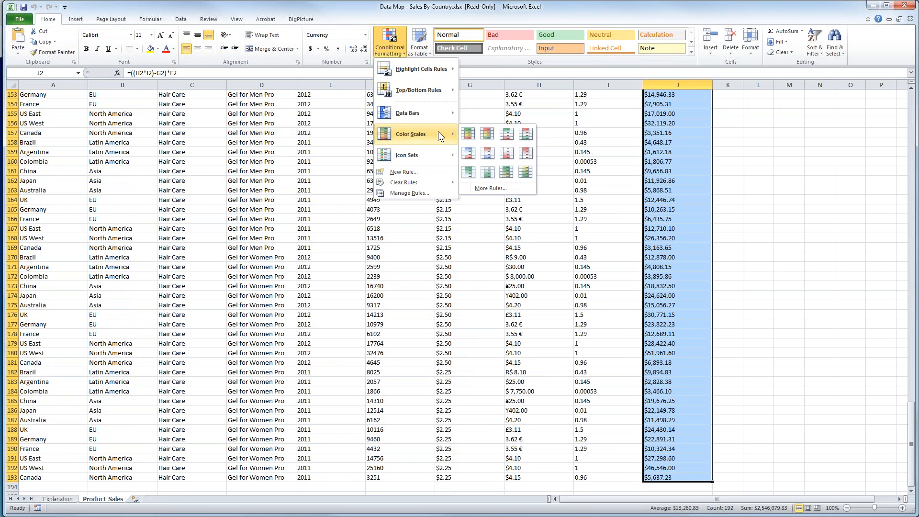
pyautogui.click(487, 135)
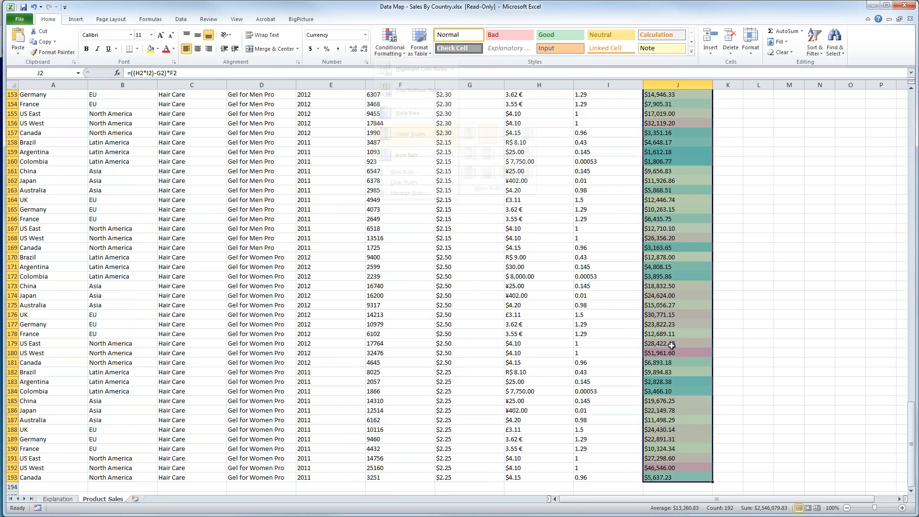
pyautogui.click(742, 166)
# Create a data map from $A$1:$J$193 with topics grouped by Year, Region and Category
pyautogui.click(301, 20)
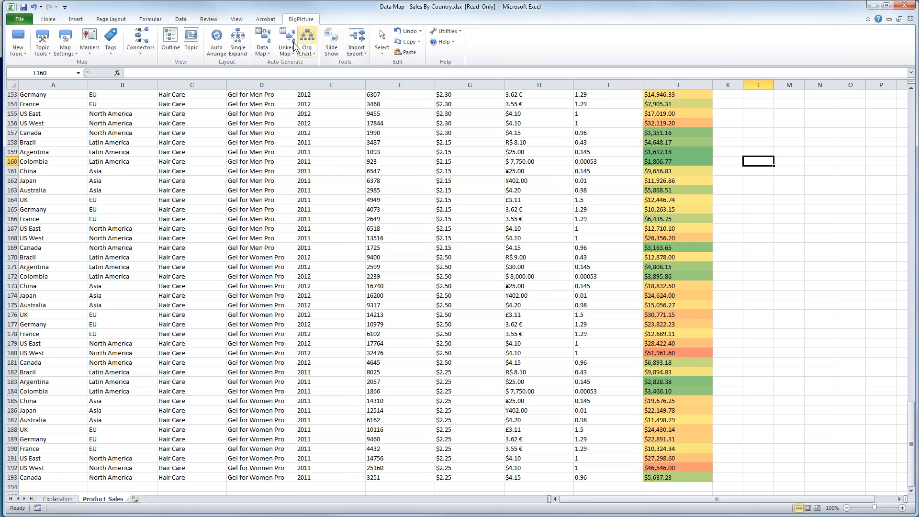
pyautogui.click(266, 42)
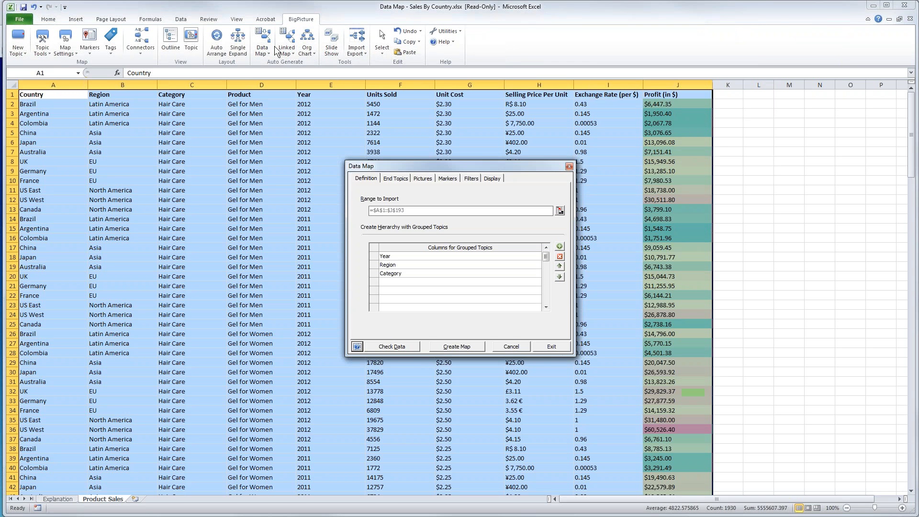
pyautogui.click(452, 347)
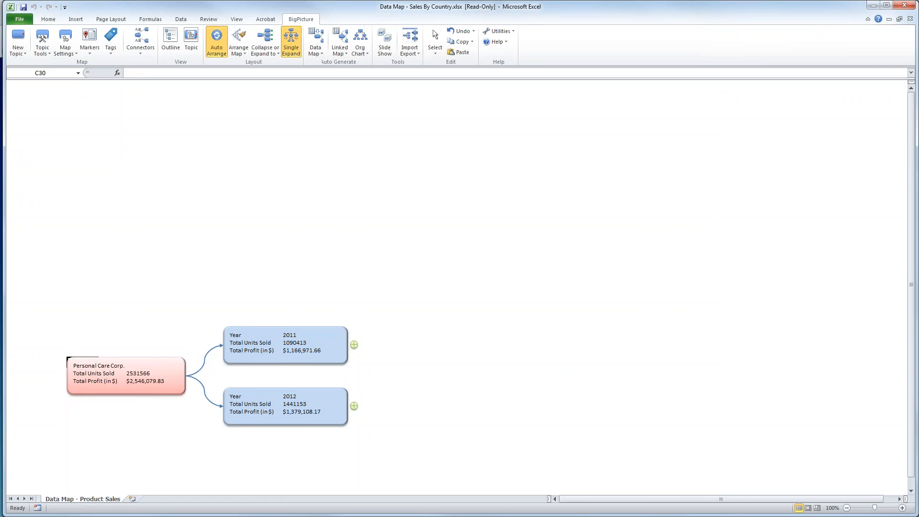
# Expand the 2011 and Asia topics, and show the Hair Care end topic table in the Detail view
pyautogui.click(354, 345)
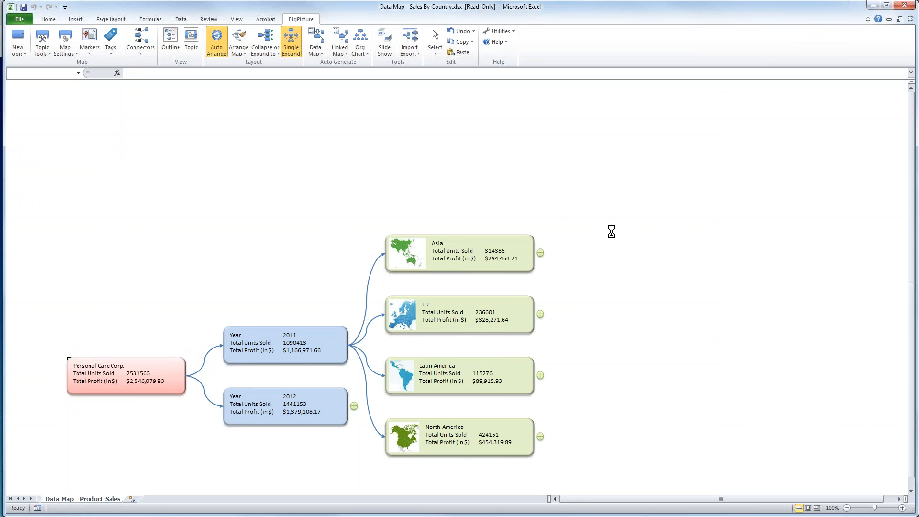
pyautogui.click(539, 252)
pyautogui.click(725, 222)
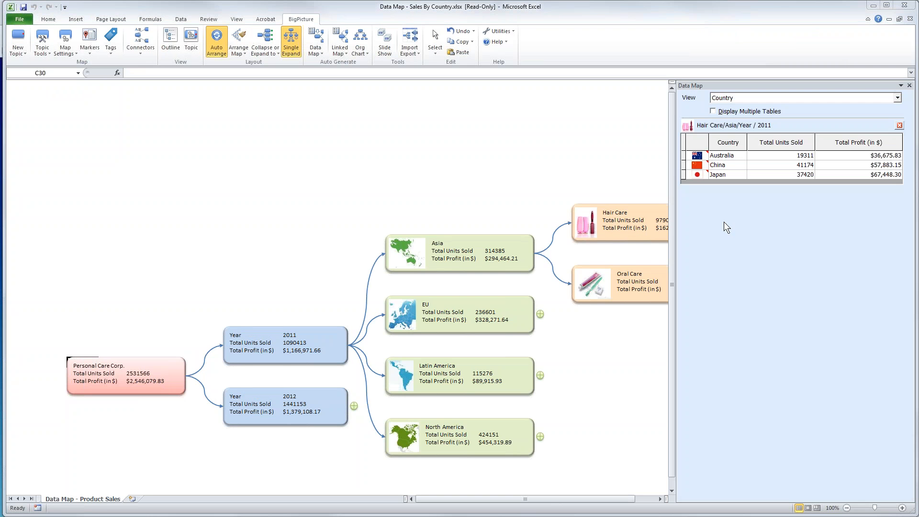
pyautogui.click(789, 98)
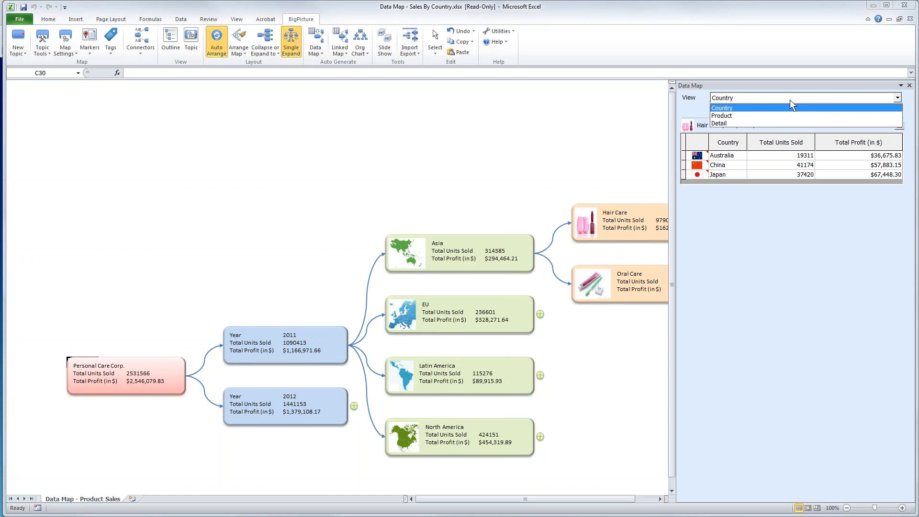
pyautogui.click(779, 122)
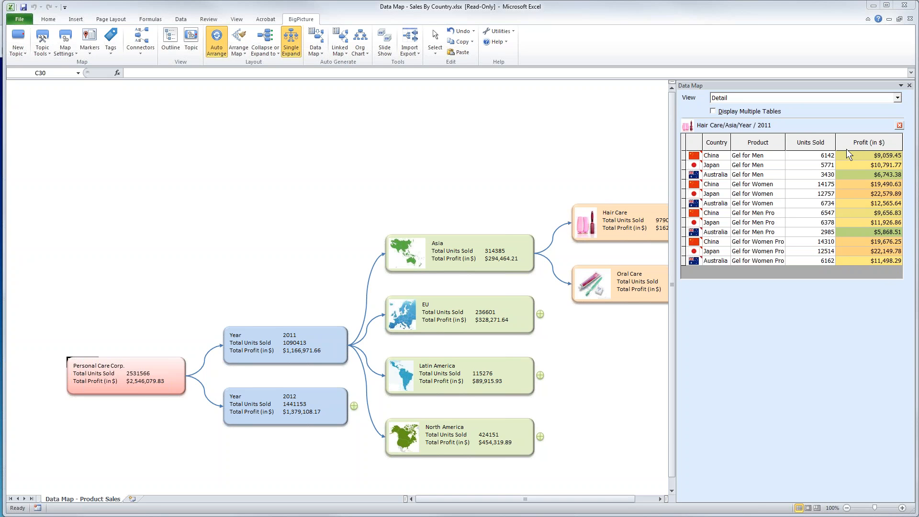
pyautogui.moveTo(864, 251); pyautogui.dragTo(860, 182)
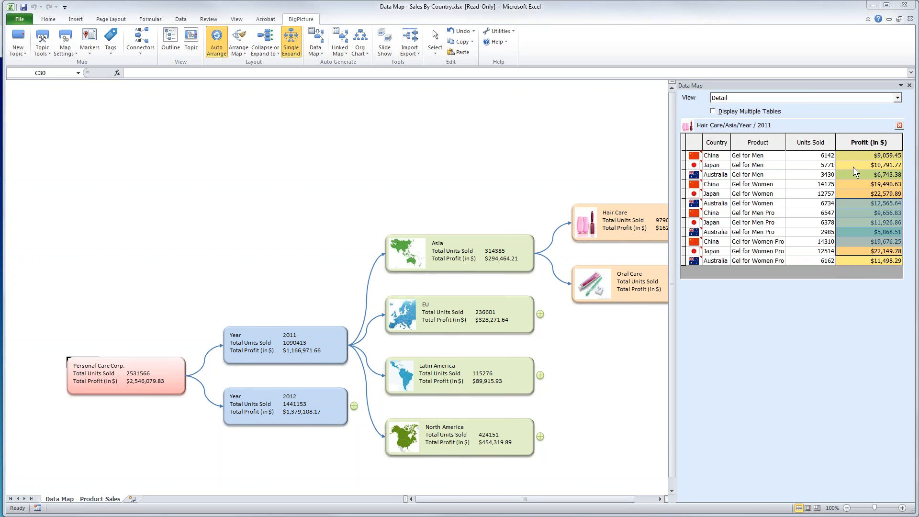
pyautogui.click(871, 194)
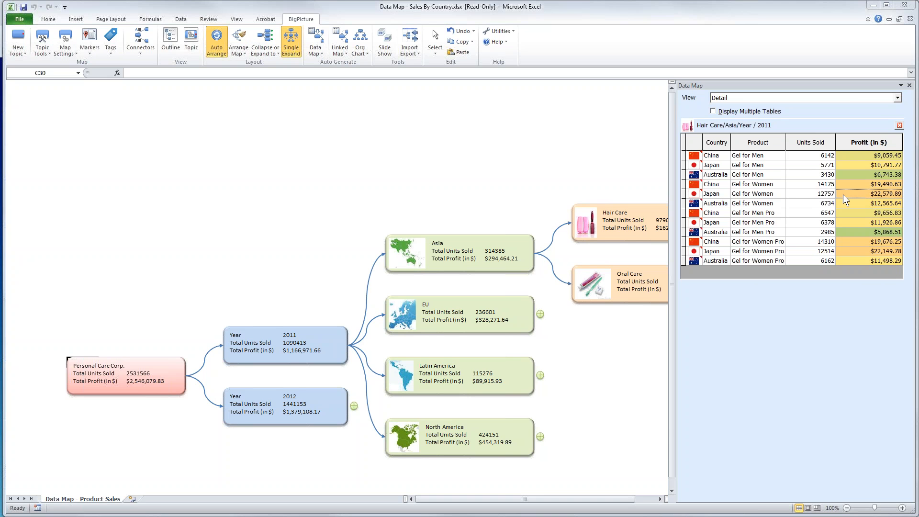
# Expand EU under 2011, turn on the display of multiple tables, and add the EU Hair Care table
pyautogui.click(540, 315)
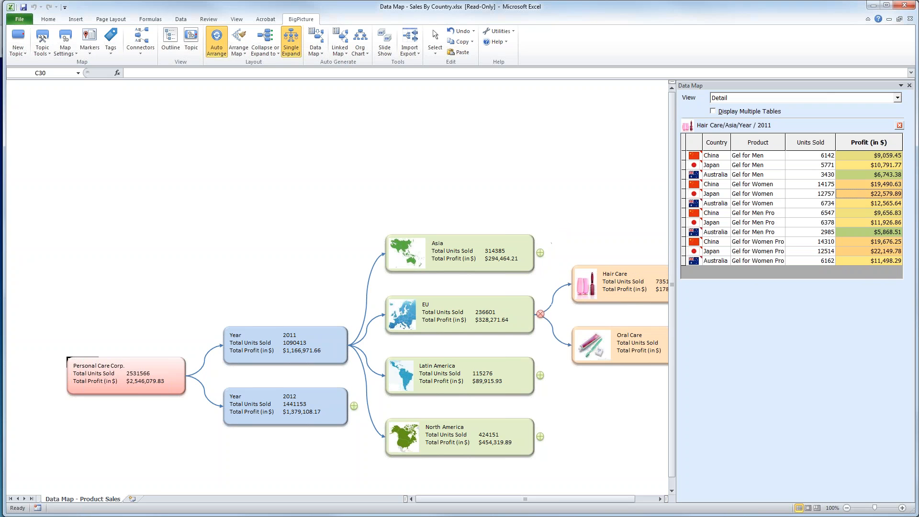
pyautogui.click(713, 111)
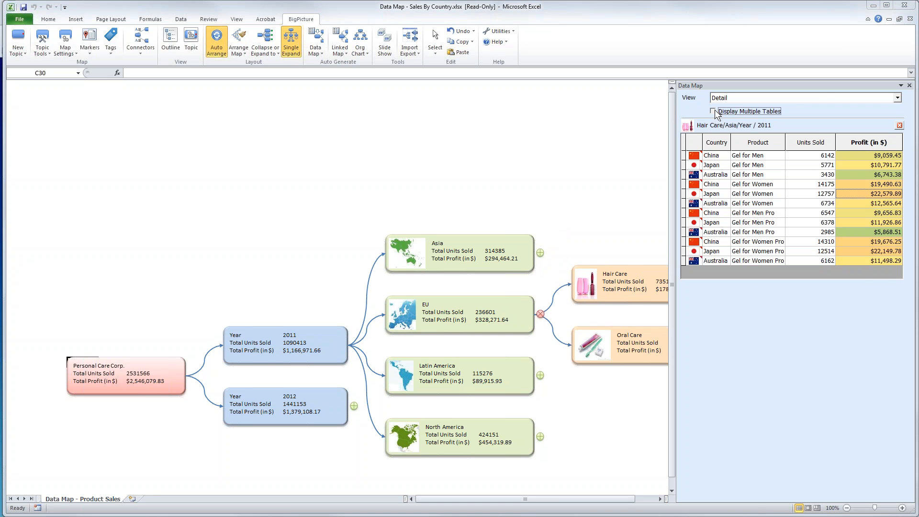
pyautogui.click(660, 499)
pyautogui.click(660, 499)
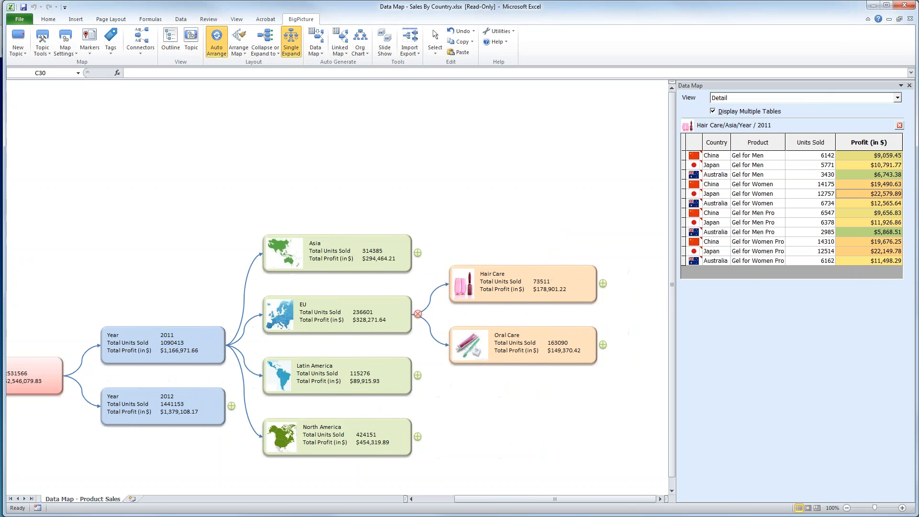
pyautogui.click(602, 283)
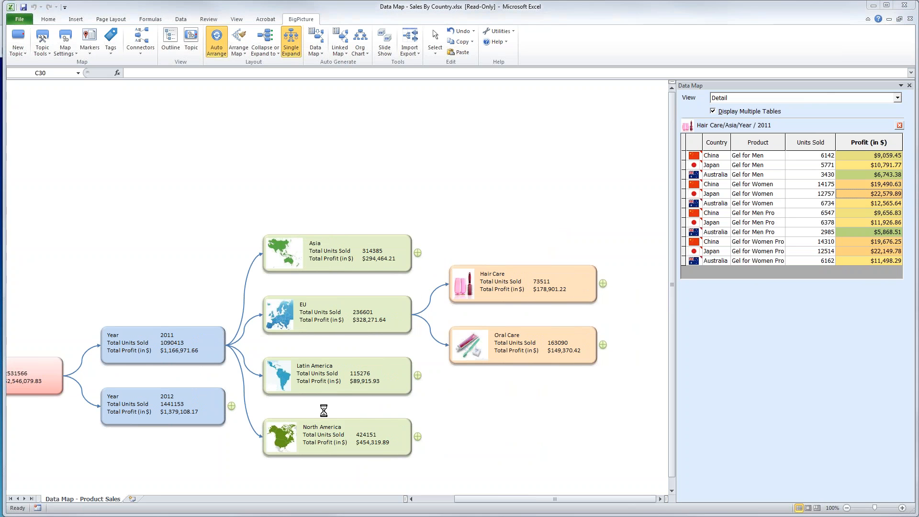
# Expand Latin America and North America under 2011, adding the Hair Care table of each region to the Data Map pane
pyautogui.click(417, 375)
pyautogui.click(603, 344)
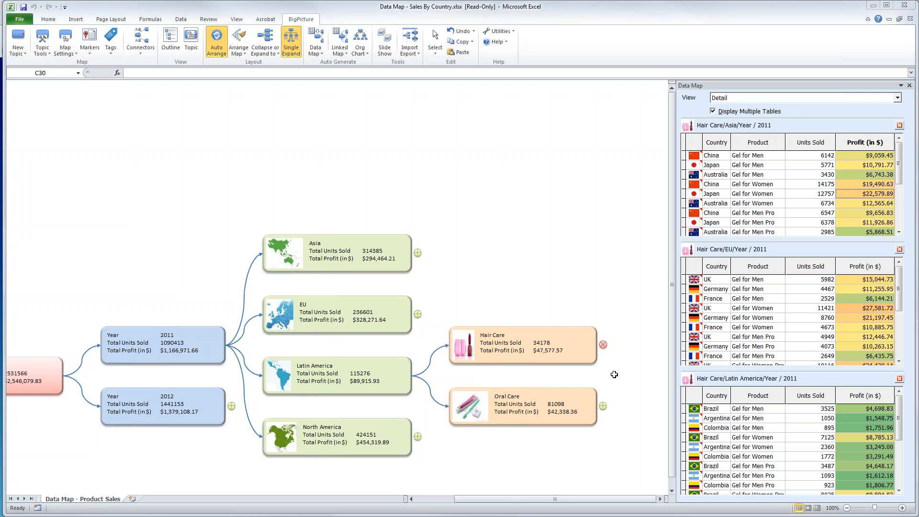
pyautogui.click(418, 437)
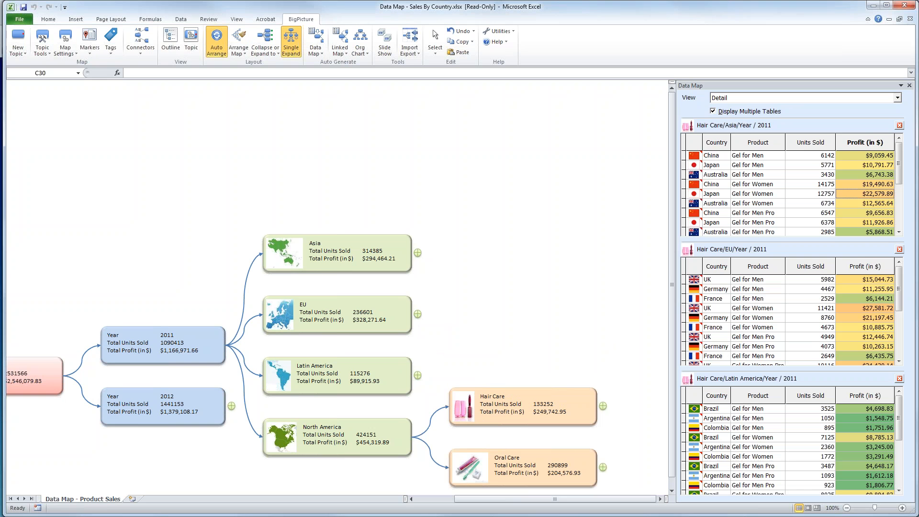
pyautogui.click(602, 407)
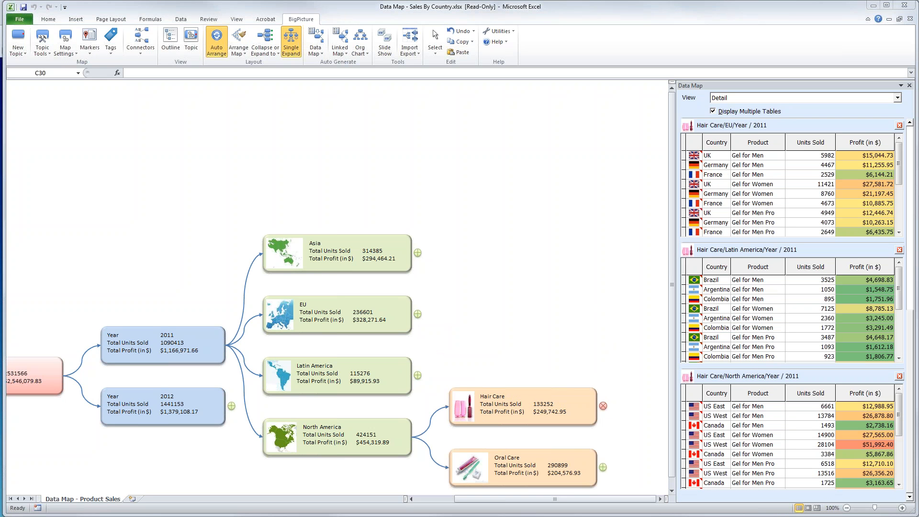
# Sort the Hair Care tables by Profit (in $) from highest to lowest, and compare the profit colors across the regions
pyautogui.click(851, 143)
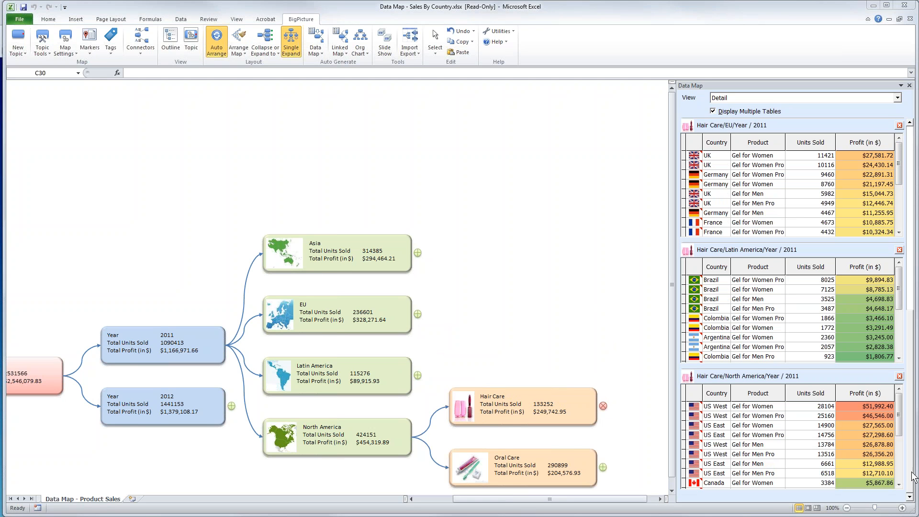
pyautogui.moveTo(917, 356); pyautogui.dragTo(917, 151)
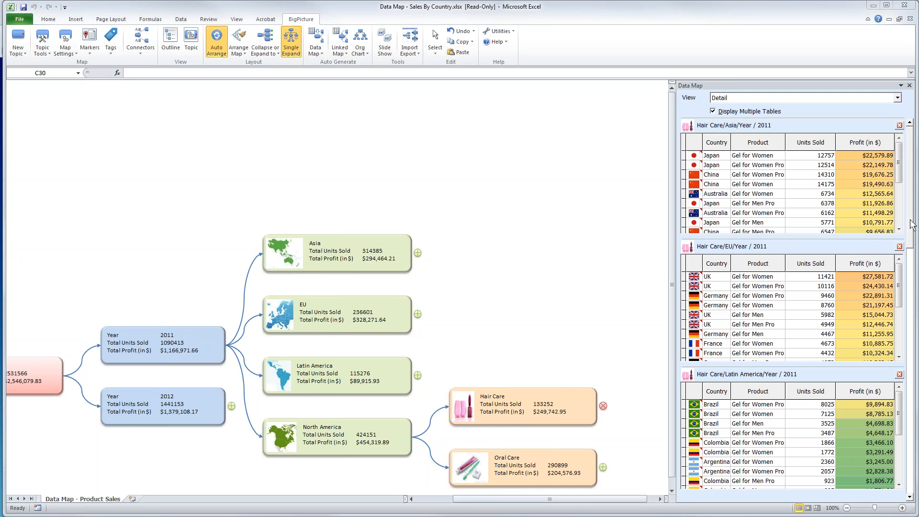
pyautogui.moveTo(912, 225); pyautogui.dragTo(910, 316)
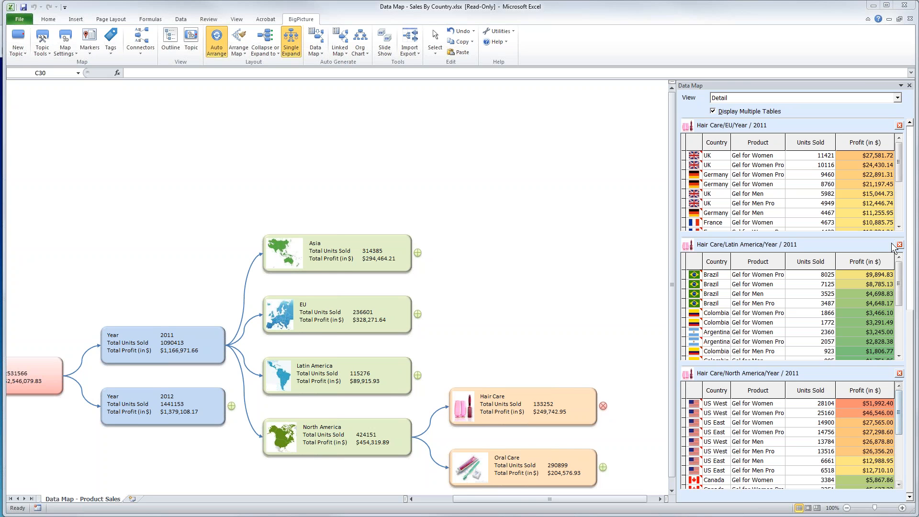
pyautogui.scroll(3, 833, 416)
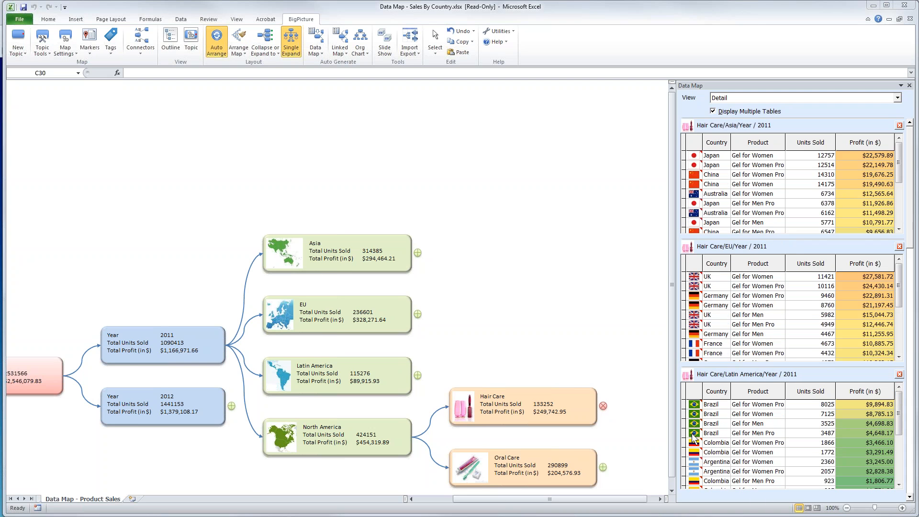
pyautogui.click(583, 270)
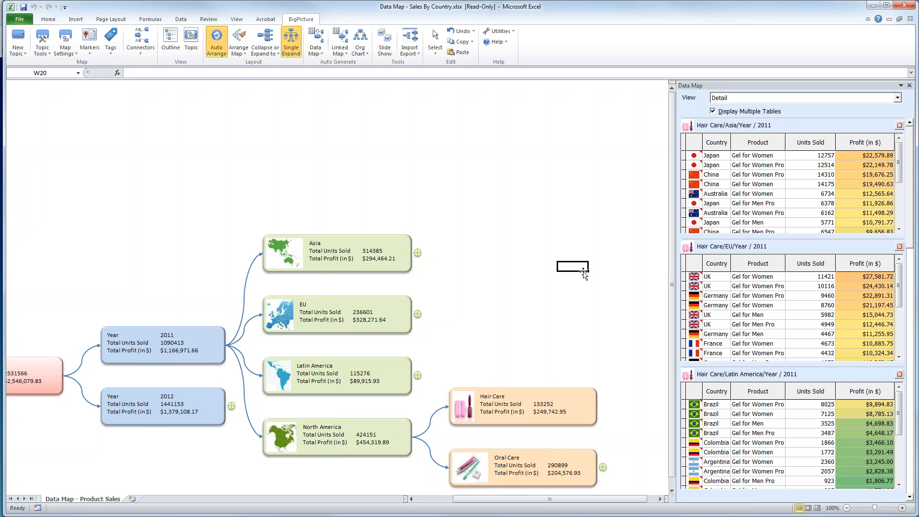
pyautogui.click(301, 112)
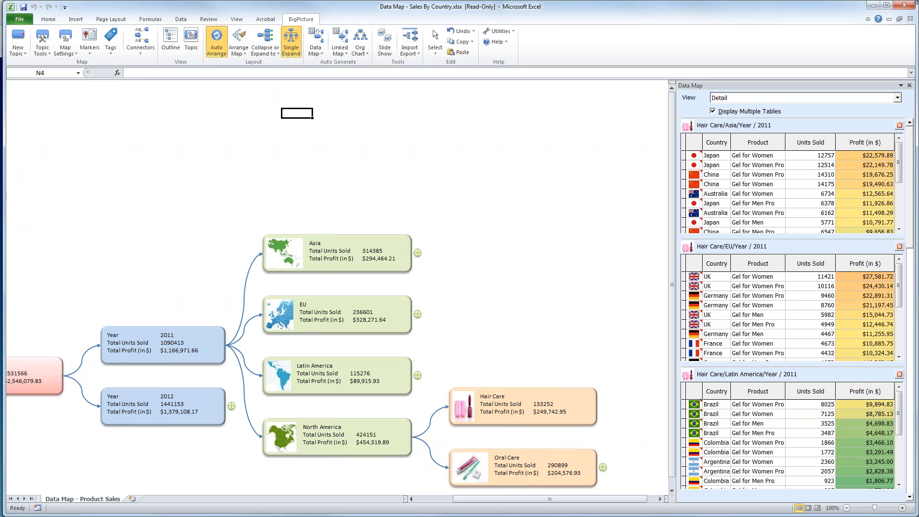
# Close the Data Map - Sales By Country.xlsx workbook without saving, and open MLMOrgChartCurved Connectors.xlsx
pyautogui.click(909, 20)
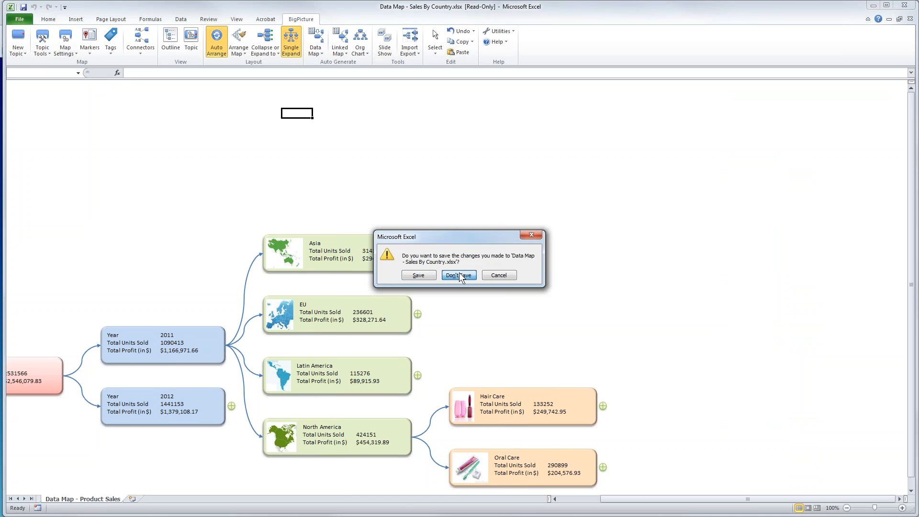
pyautogui.click(459, 275)
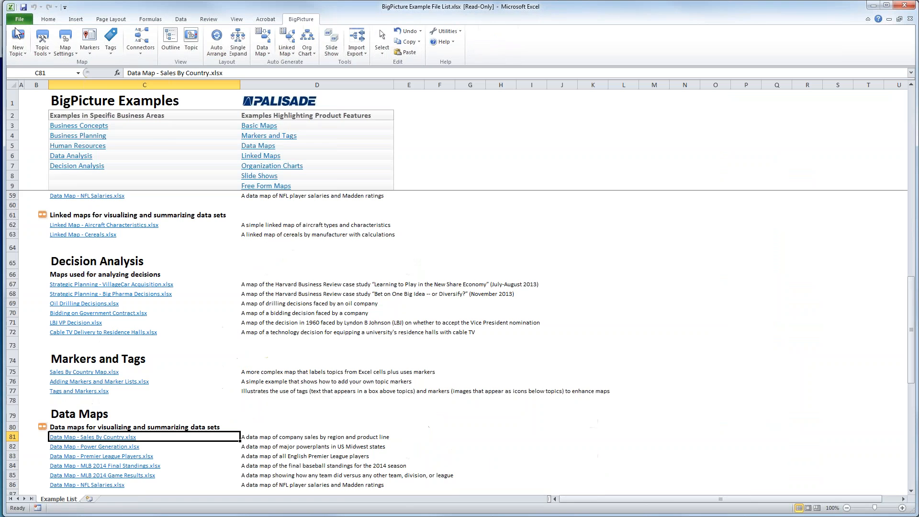
pyautogui.click(25, 19)
pyautogui.click(48, 75)
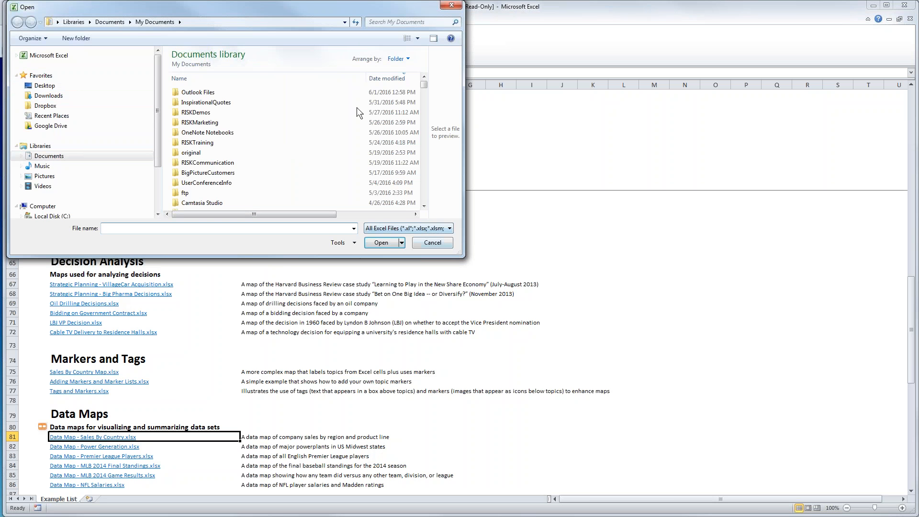
pyautogui.moveTo(306, 6); pyautogui.dragTo(0, 7)
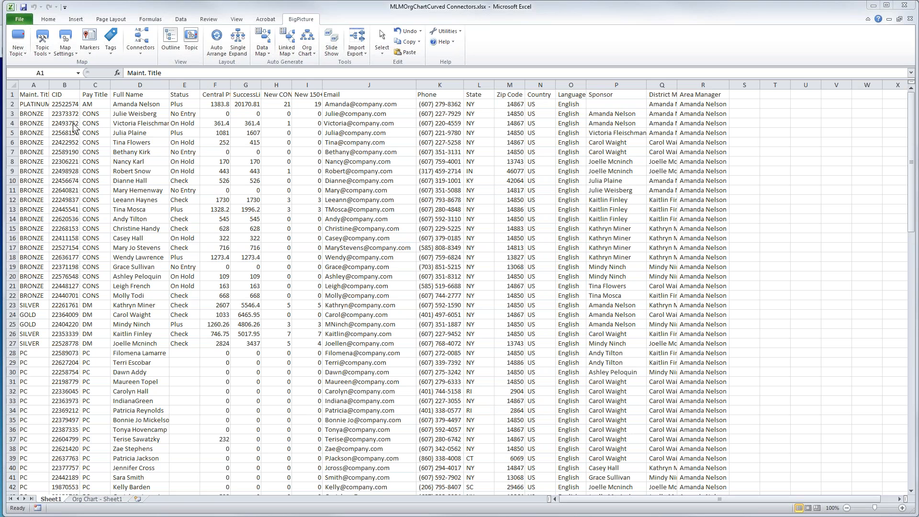
# Examine the Maint. Title, CID, Status, Sponsor, District Manager and Area Manager columns of the distributor data on Sheet1
pyautogui.click(31, 85)
pyautogui.hotkey('ctrl', 'shift', 'Right')
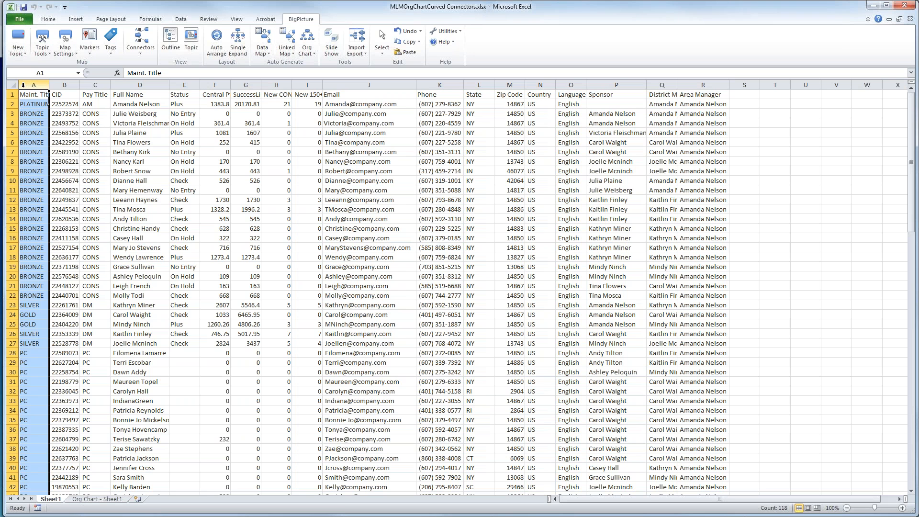
pyautogui.click(65, 83)
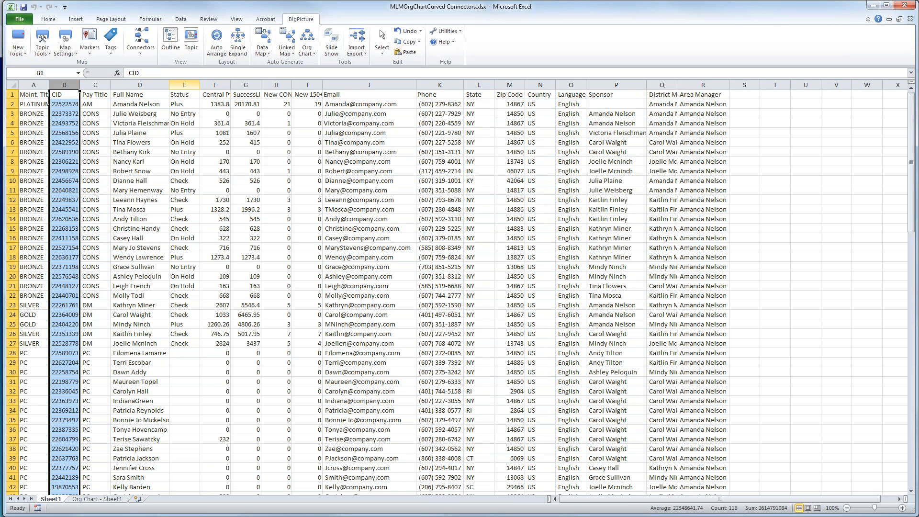
pyautogui.click(182, 83)
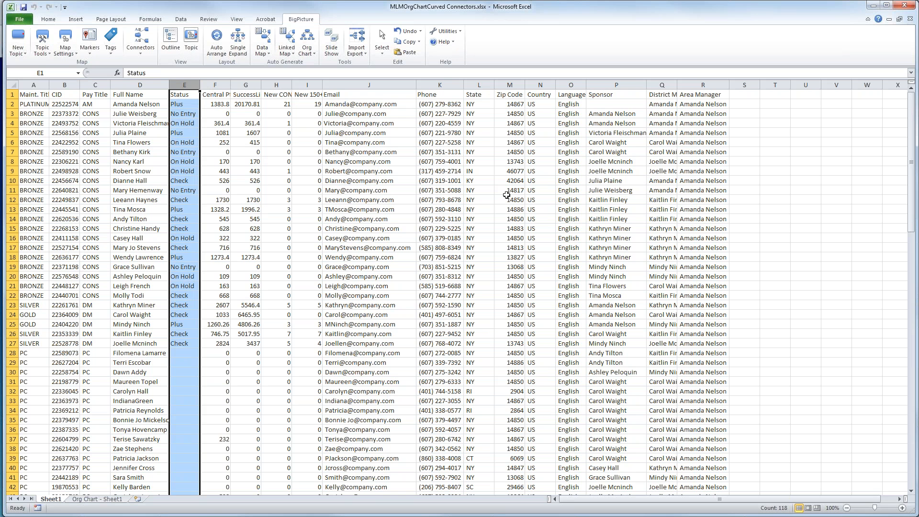
pyautogui.click(617, 84)
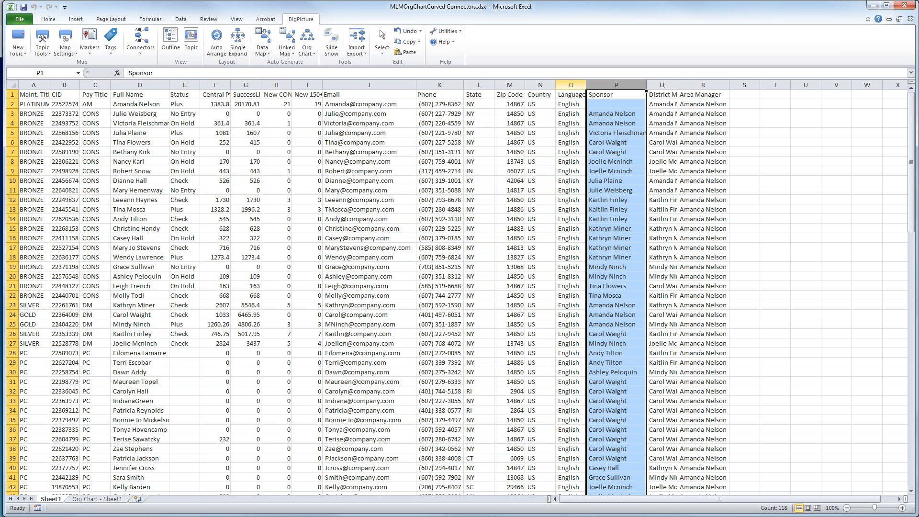
pyautogui.click(670, 84)
pyautogui.click(703, 85)
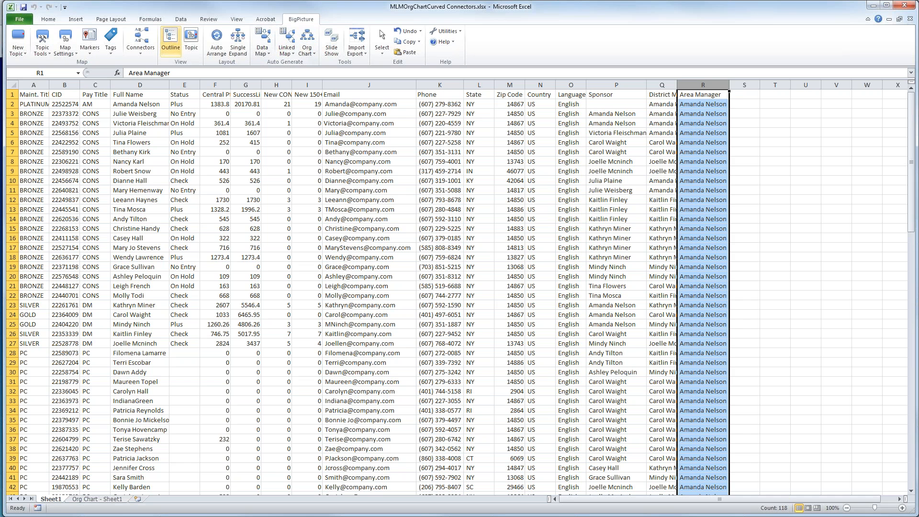
# Compare the Full Name and Sponsor columns, tracing the sponsor chain from row 5 through row 4 up to row 2
pyautogui.click(155, 84)
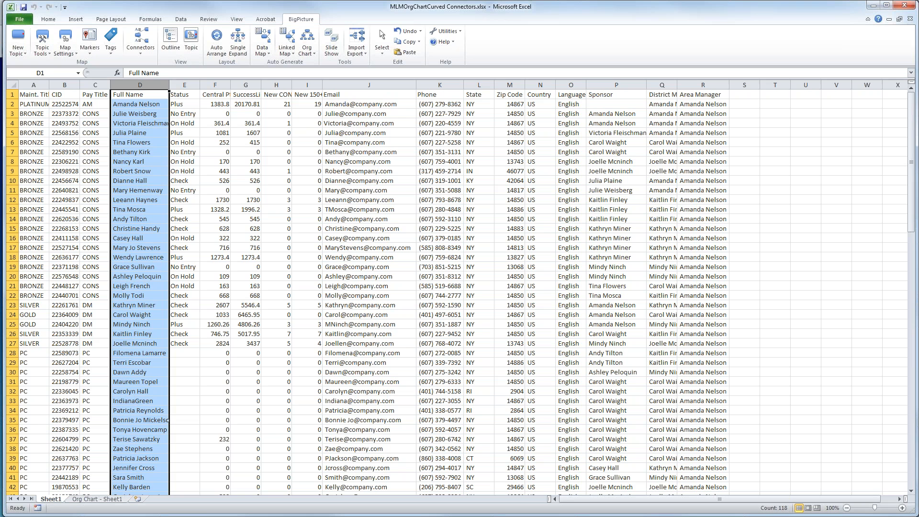
pyautogui.click(616, 84)
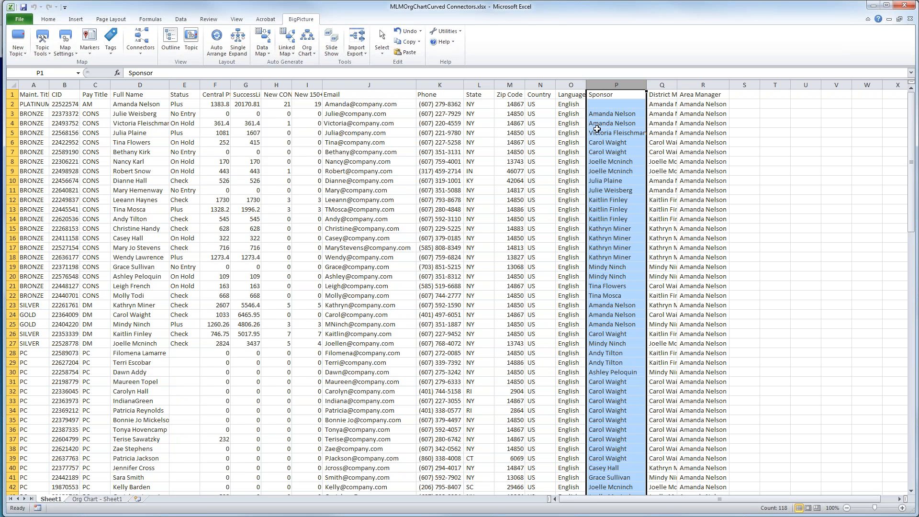
pyautogui.click(616, 134)
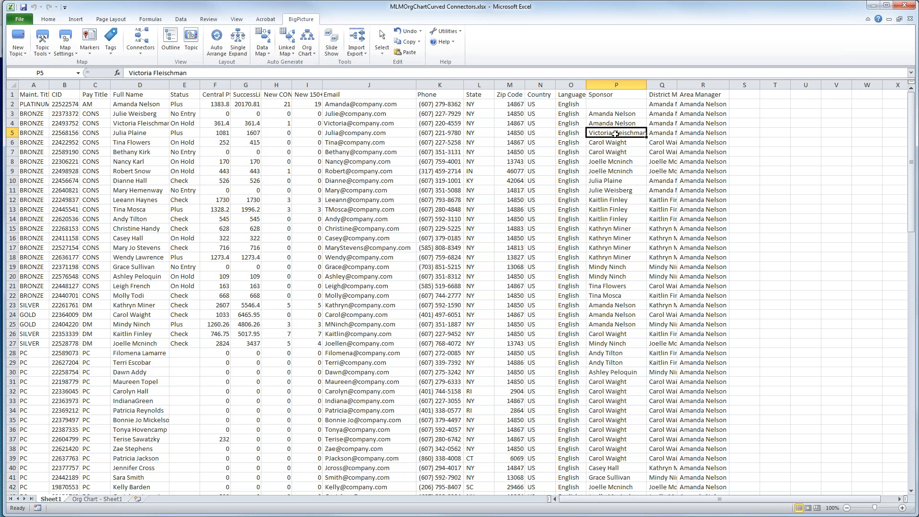
pyautogui.click(133, 124)
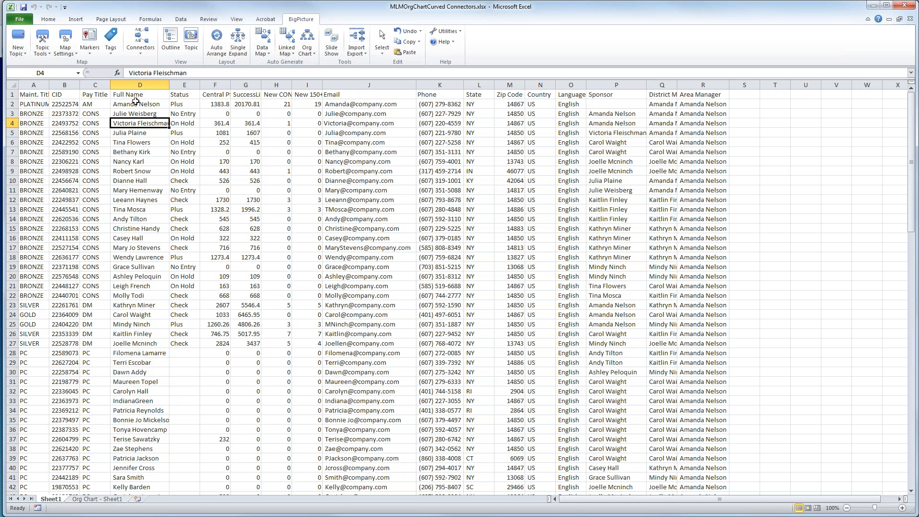
pyautogui.click(135, 103)
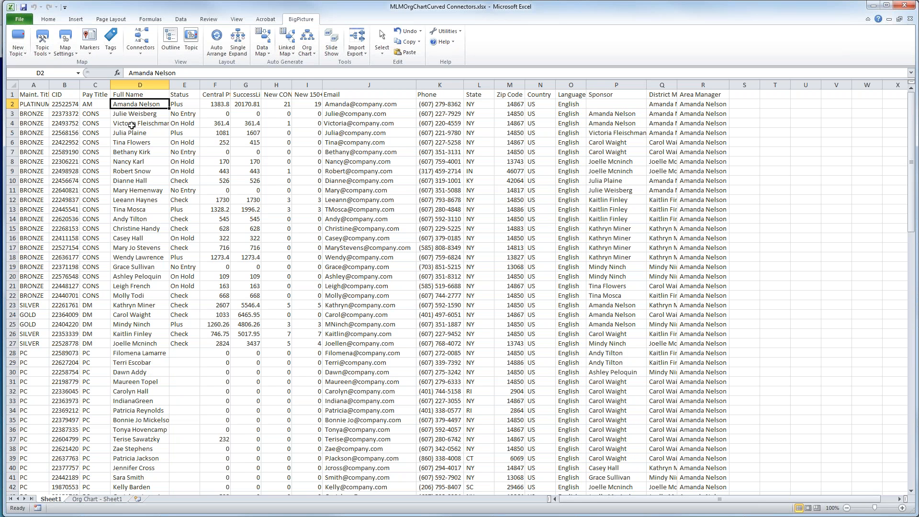
pyautogui.click(130, 133)
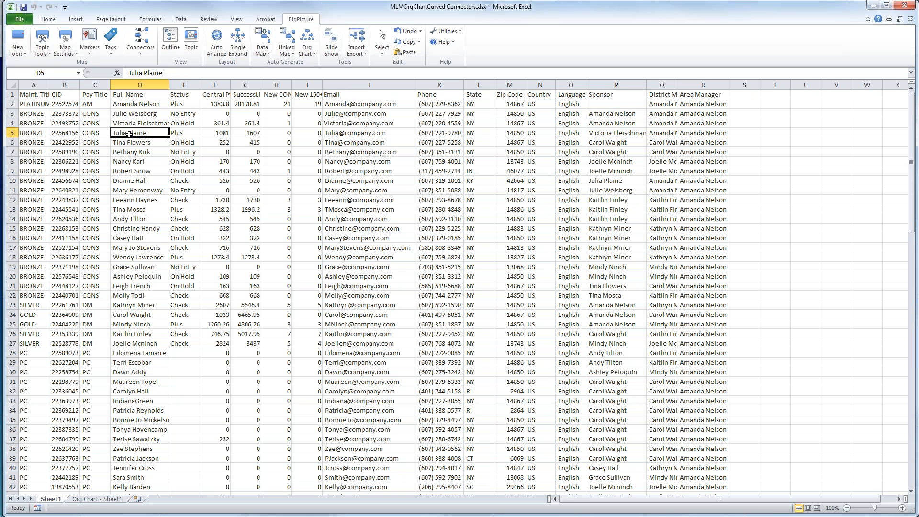
pyautogui.click(614, 133)
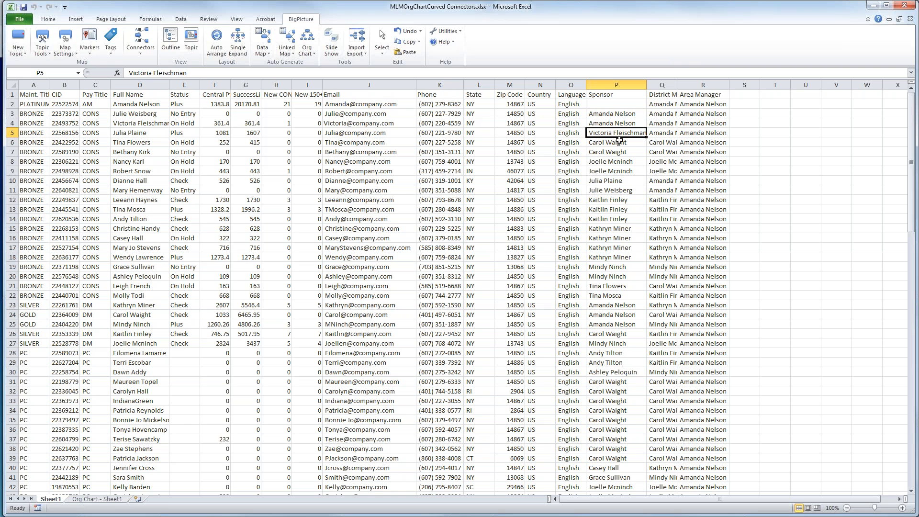
pyautogui.click(122, 124)
pyautogui.click(602, 125)
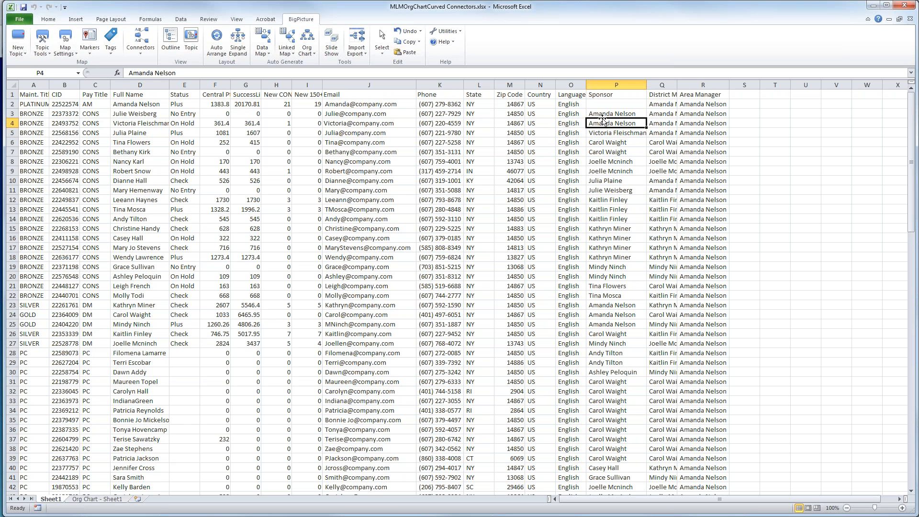
pyautogui.click(140, 104)
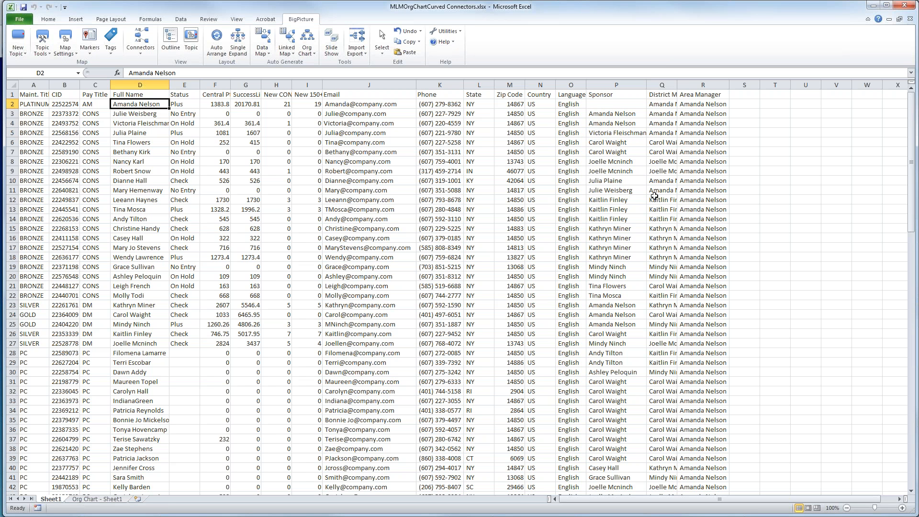
# Start an organization chart from the Sheet1 data and add Phone to the columns displayed for each employee
pyautogui.click(307, 36)
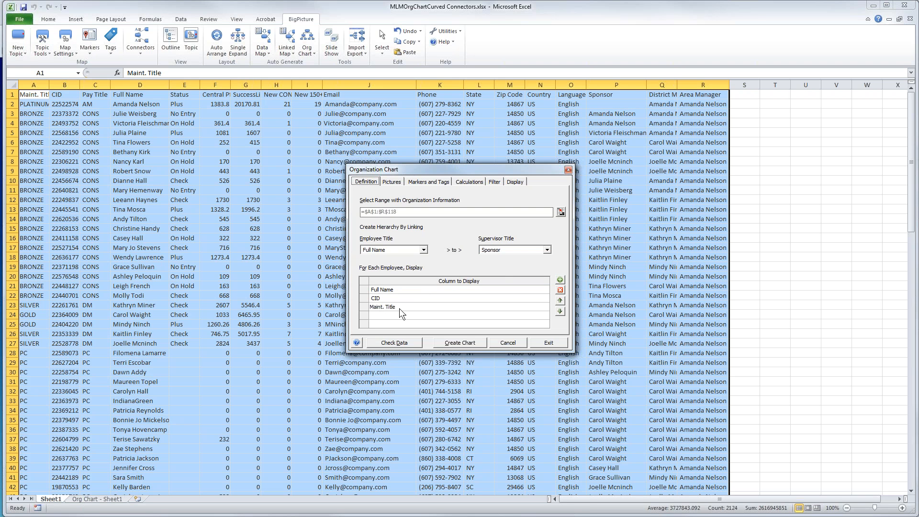
pyautogui.click(545, 317)
pyautogui.click(545, 316)
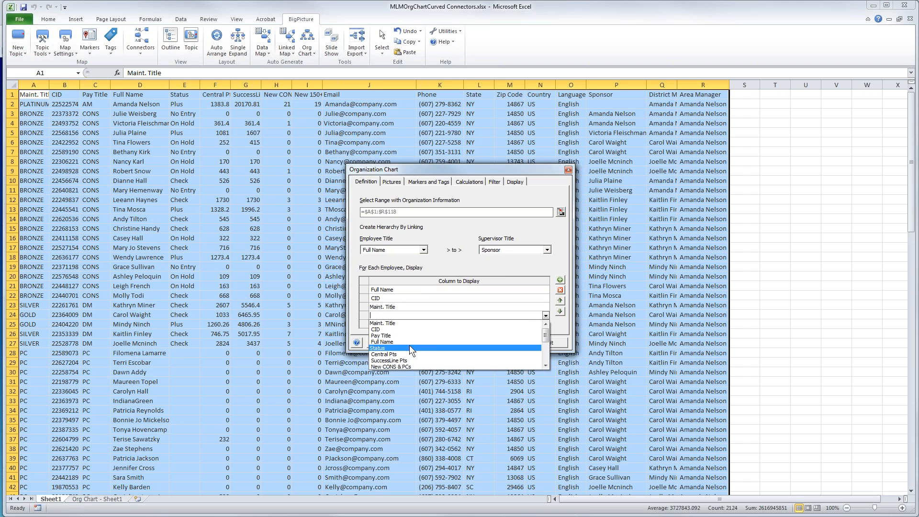
pyautogui.moveTo(545, 341); pyautogui.dragTo(545, 354)
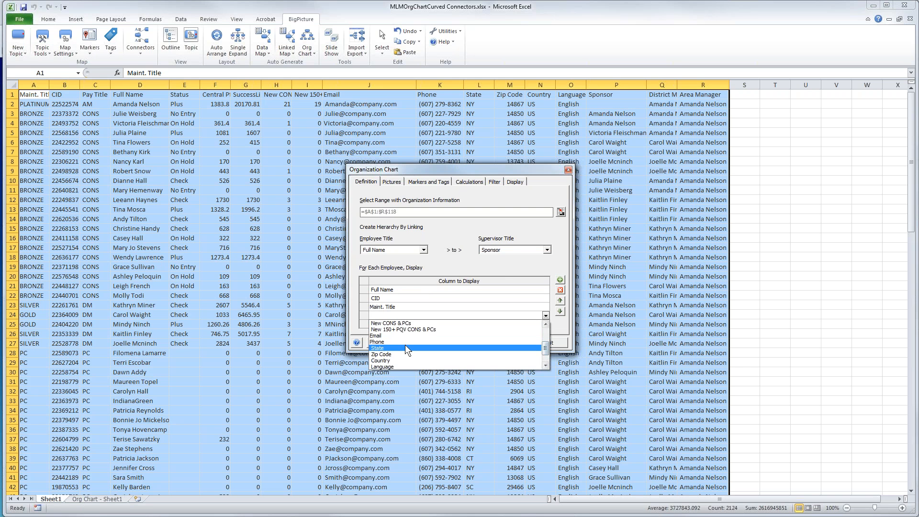
pyautogui.click(397, 340)
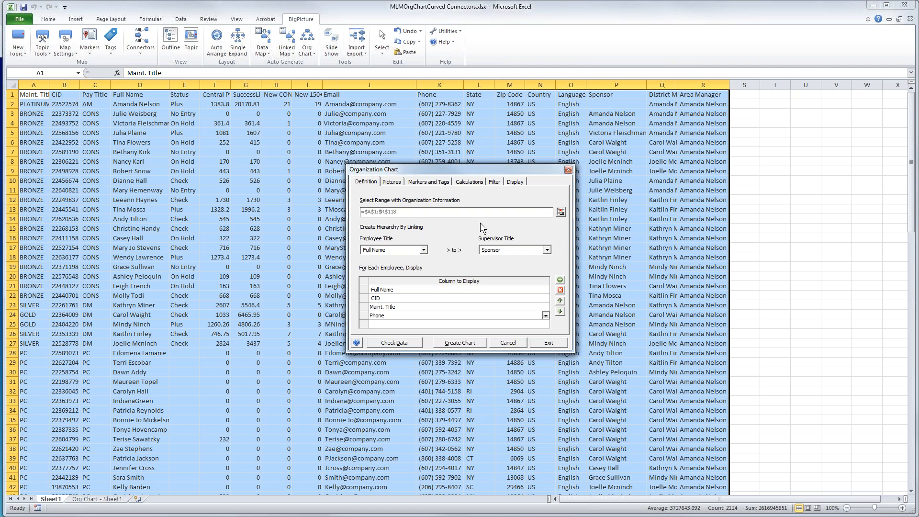
# Review the chart's picture settings and inspect the image files in the Photos\People\MLM source folder
pyautogui.click(393, 182)
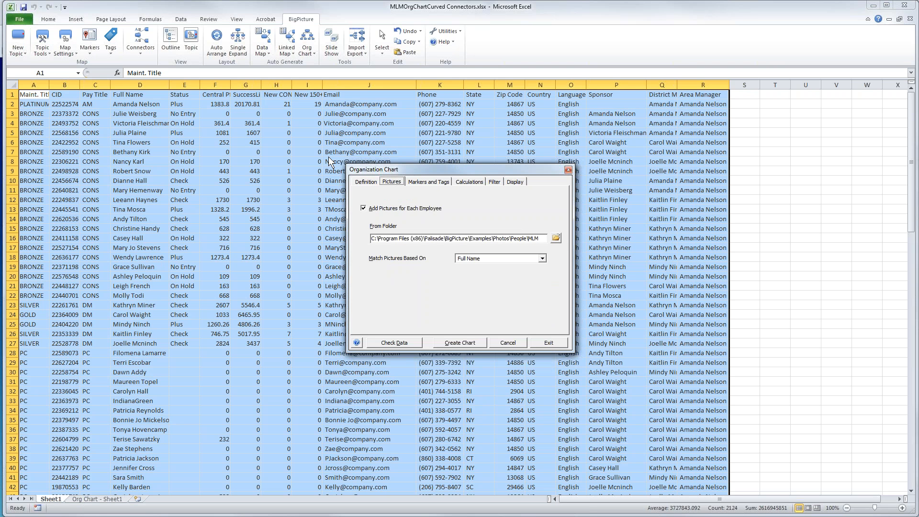
pyautogui.moveTo(0, 206); pyautogui.dragTo(202, 241)
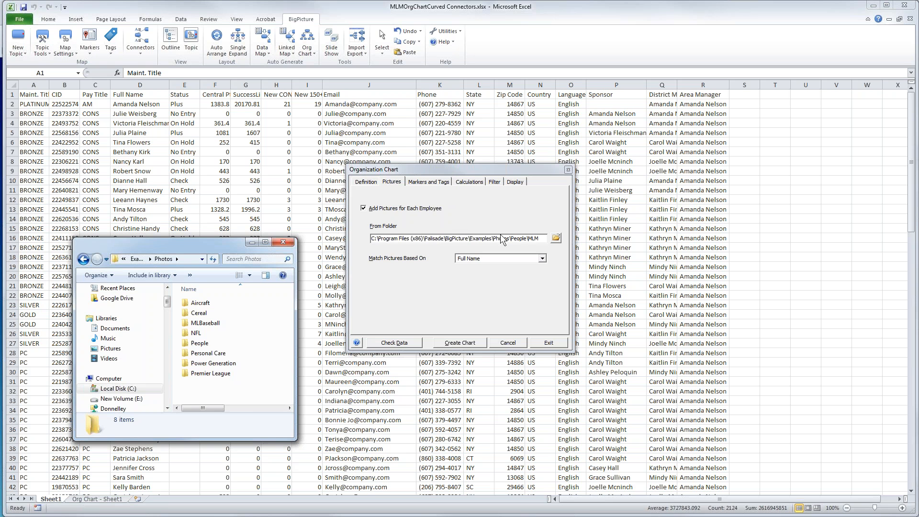
pyautogui.doubleClick(196, 343)
pyautogui.doubleClick(205, 311)
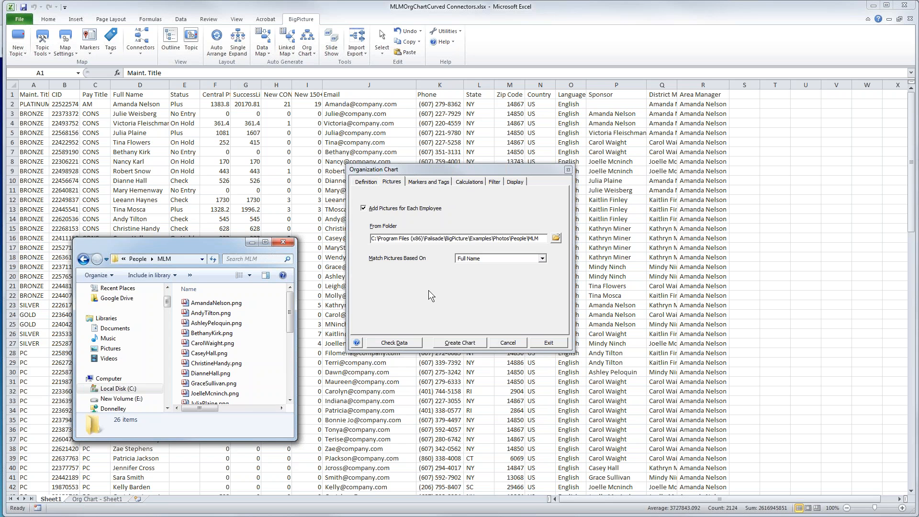
pyautogui.click(452, 294)
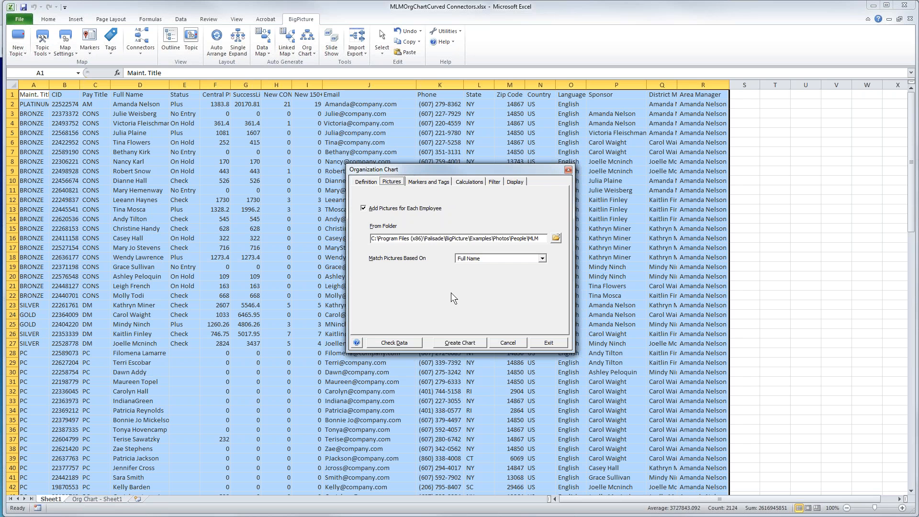
# Remove the Status column's Emphasis marker from the organization chart's markers and tags
pyautogui.click(419, 185)
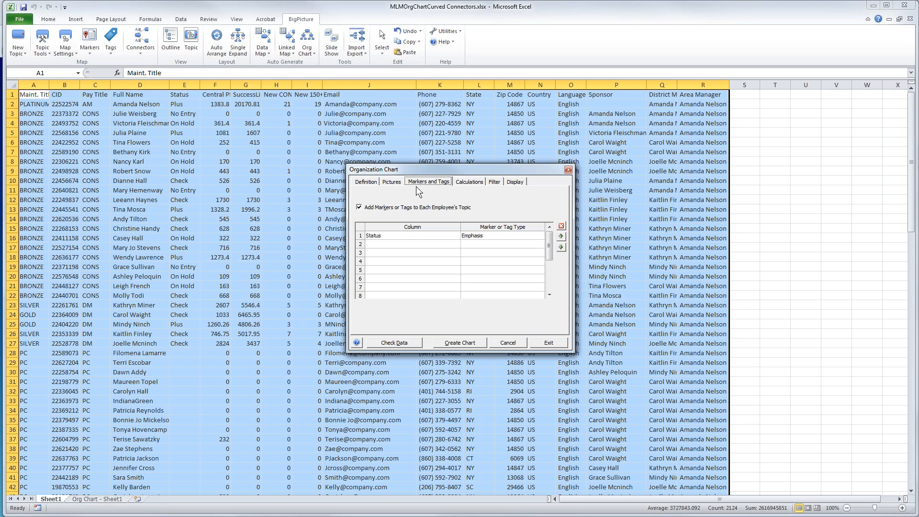
pyautogui.click(457, 236)
pyautogui.click(561, 225)
# Review the Headcount and Central Pts rollup calculations, the display choices for Headcount, and the Maint. Title pre-filter
pyautogui.click(471, 184)
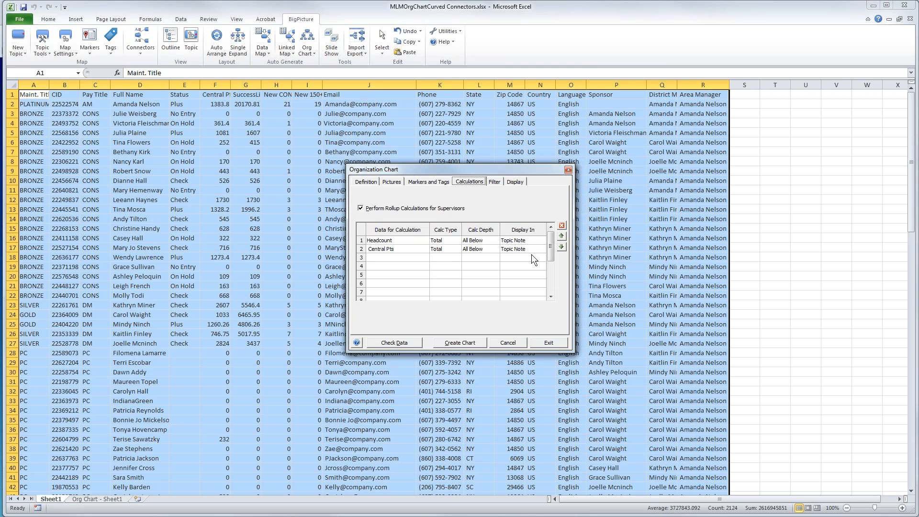
pyautogui.click(538, 239)
pyautogui.click(543, 241)
pyautogui.click(494, 182)
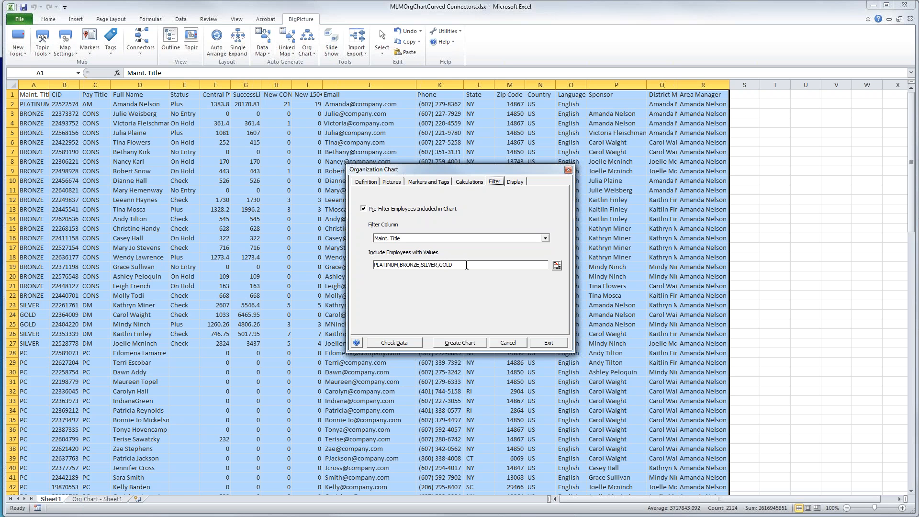
# Keep the Color Levels chart style and Workbook with Data as the display location, and create the organization chart
pyautogui.click(515, 182)
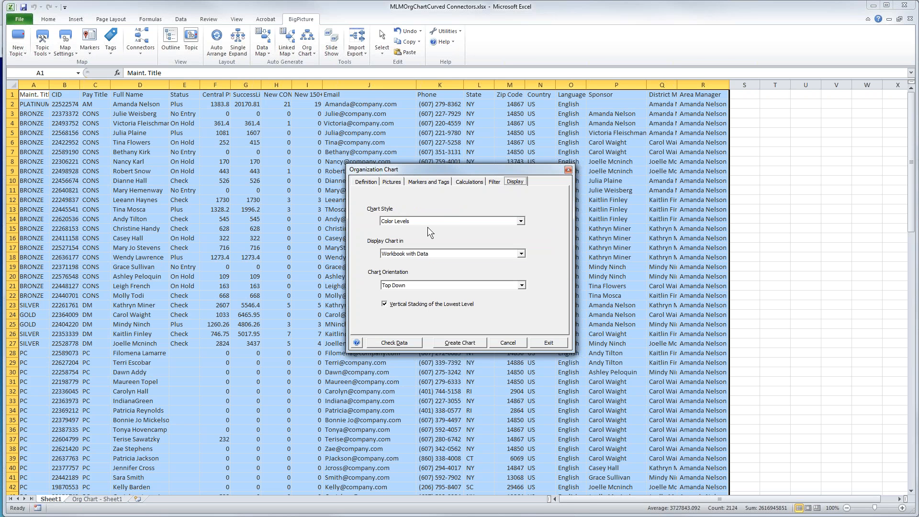
pyautogui.click(458, 221)
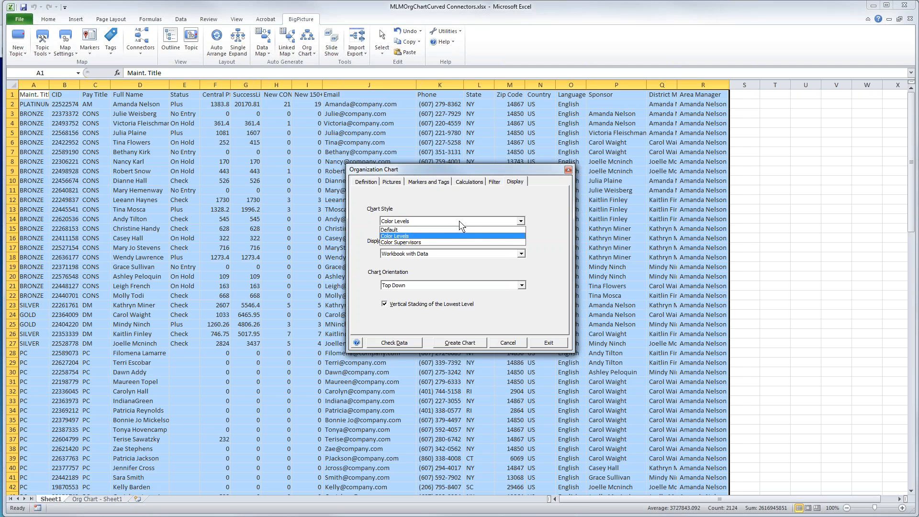
pyautogui.click(458, 220)
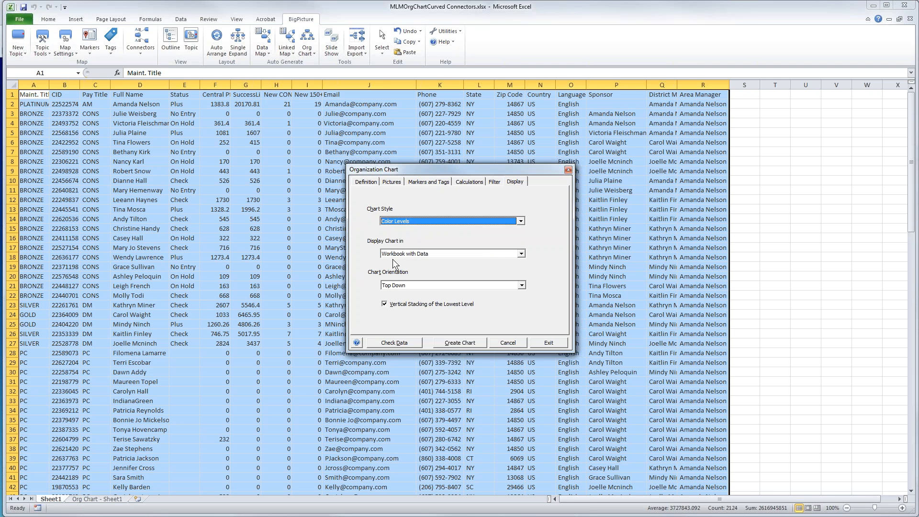
pyautogui.click(520, 253)
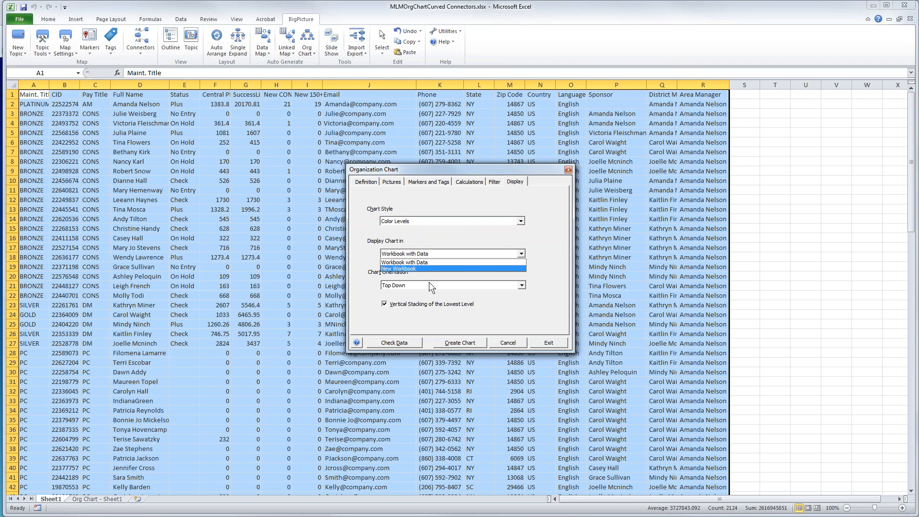
pyautogui.click(415, 262)
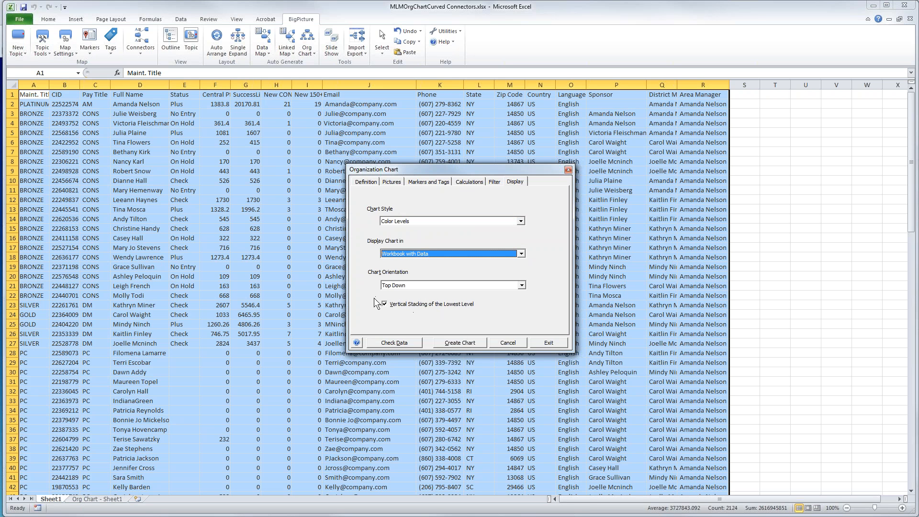
pyautogui.click(461, 343)
pyautogui.click(428, 299)
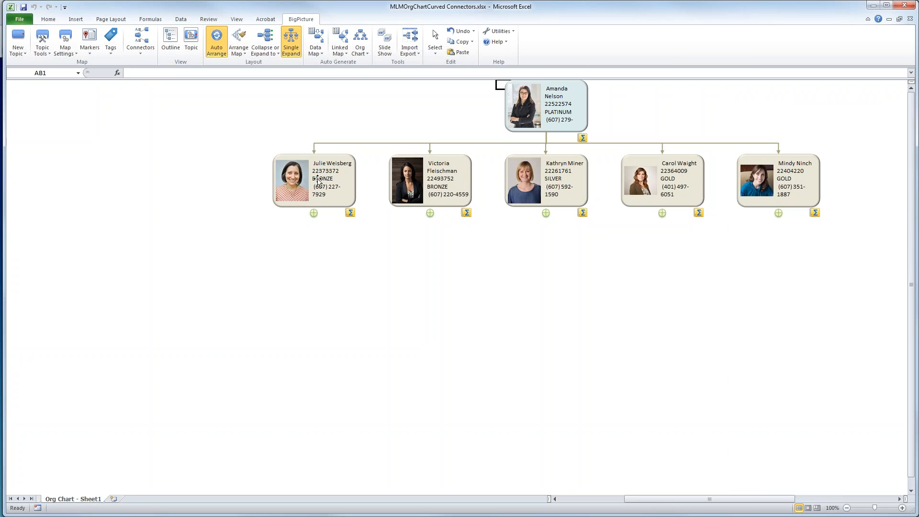
# Expand each of the five second-level branches of the organization chart in turn to view their direct reports
pyautogui.click(313, 212)
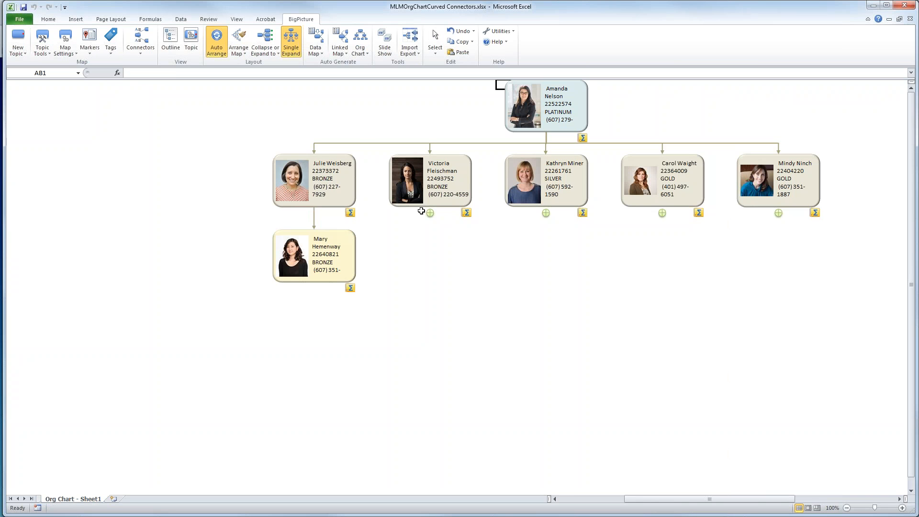
pyautogui.click(429, 213)
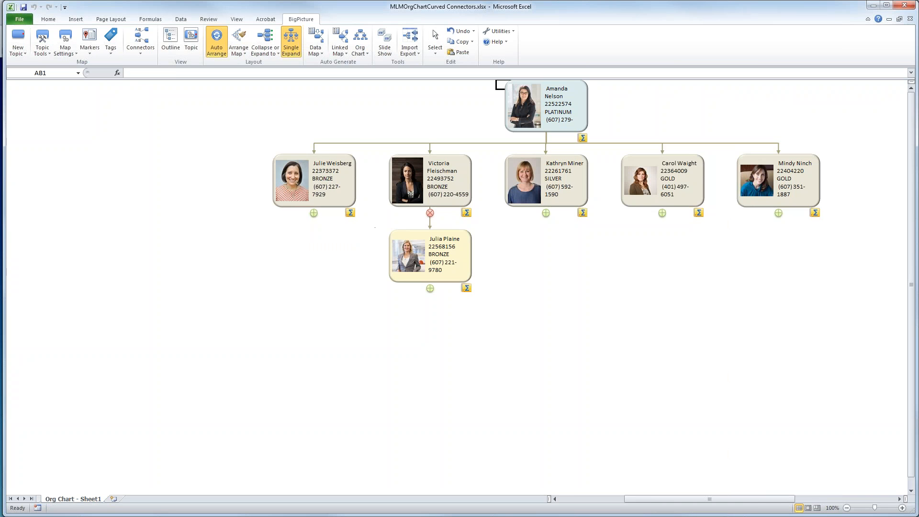
pyautogui.click(546, 212)
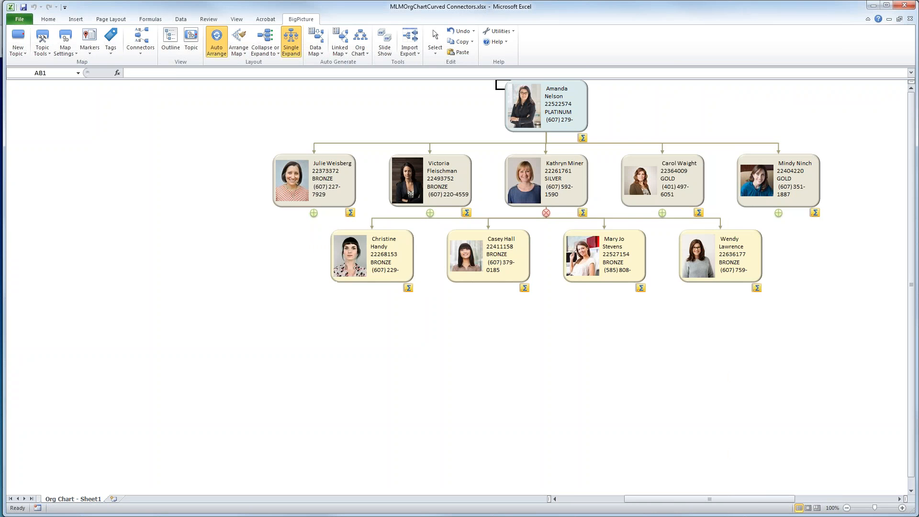
pyautogui.click(661, 212)
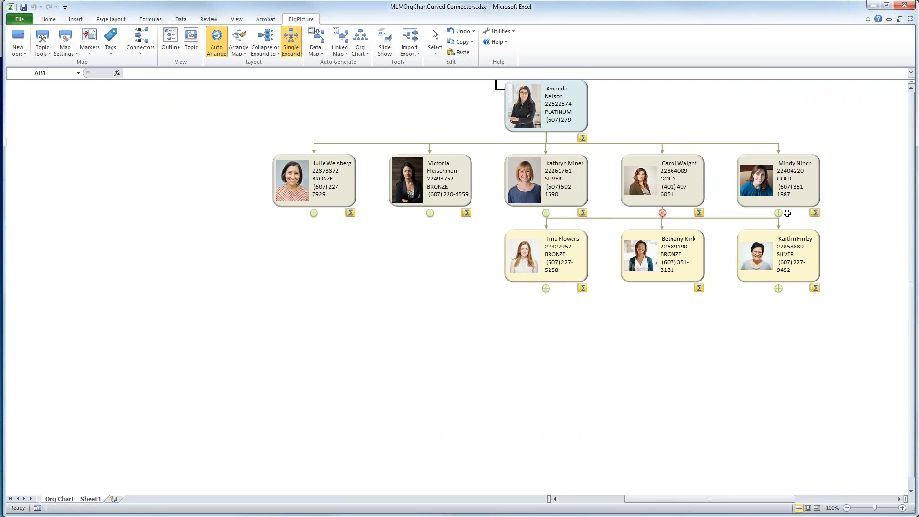
pyautogui.click(777, 212)
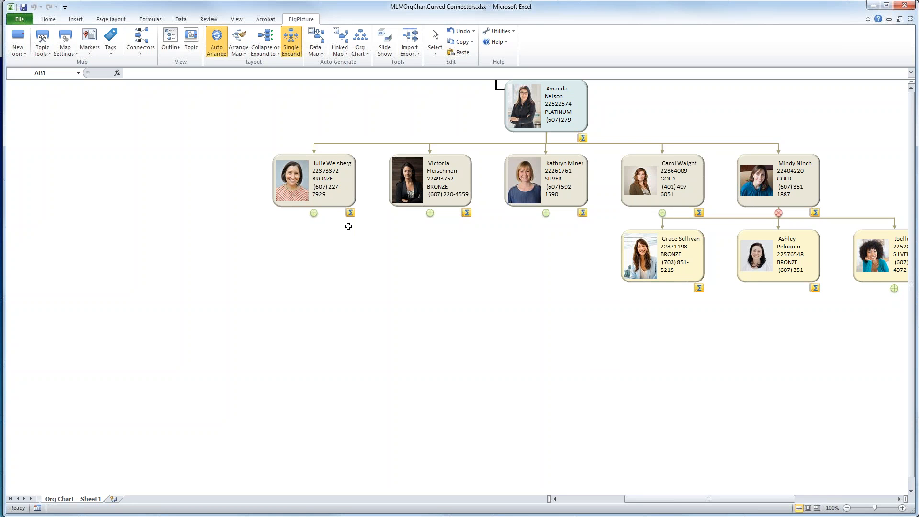
# Check the Central Pts rollup details of the first two second-level members in the chart
pyautogui.moveTo(350, 213)
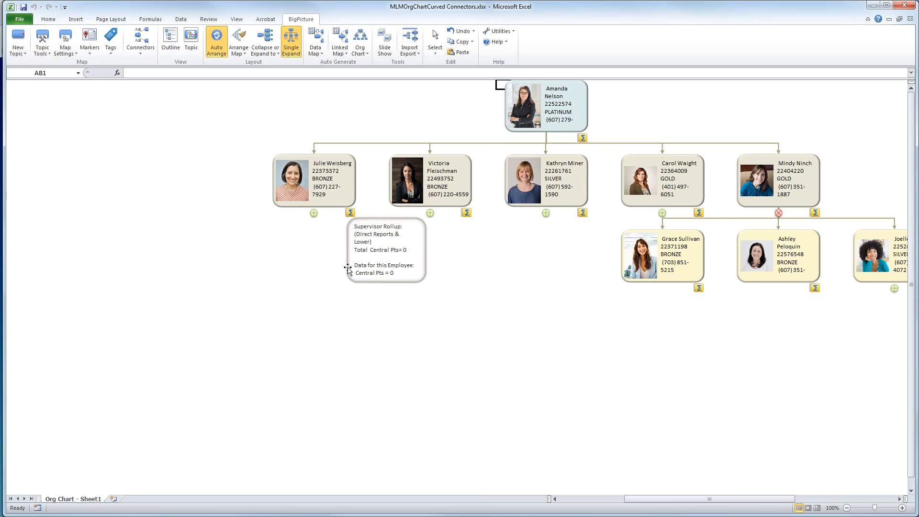
pyautogui.click(467, 213)
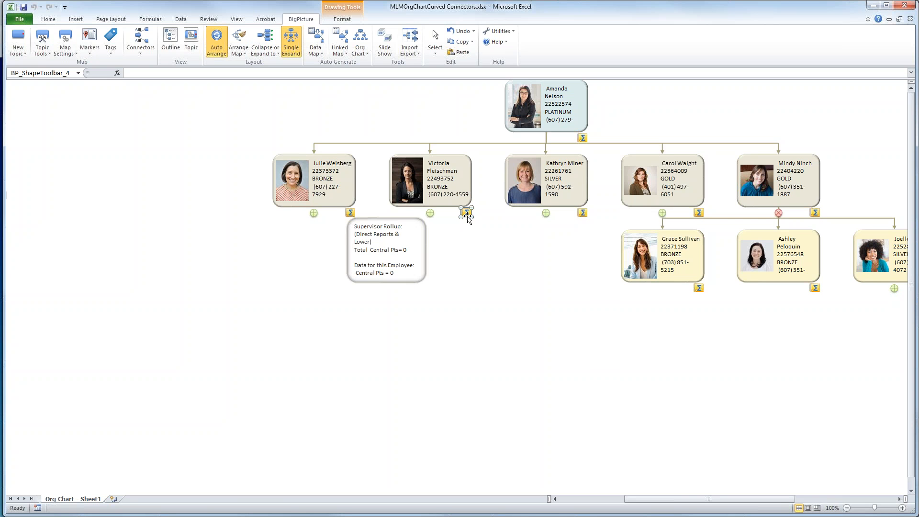
pyautogui.click(450, 257)
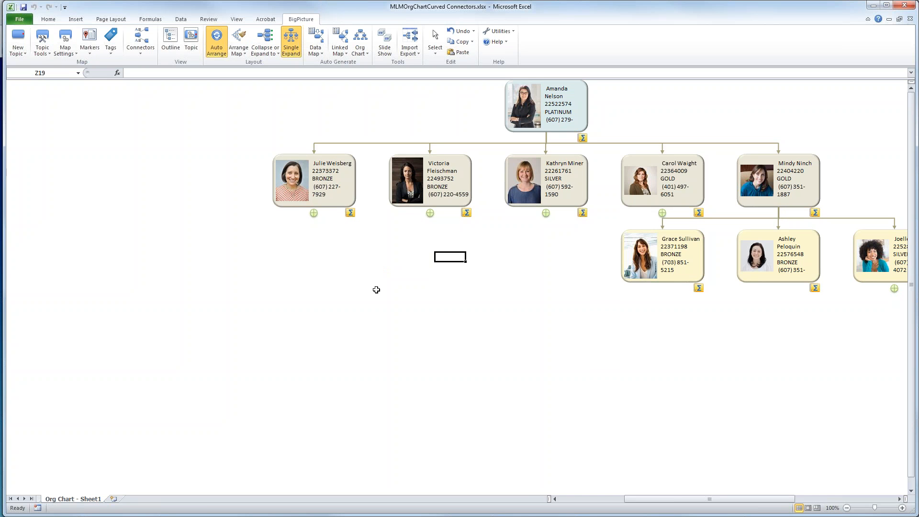
pyautogui.moveTo(466, 212)
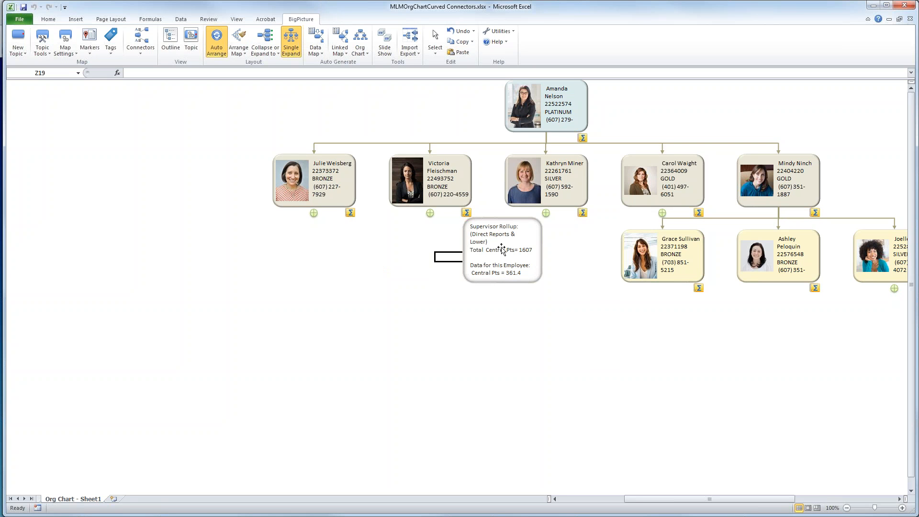
# Expand the second branch down to its lowest level and compare the Central Pts rollups of its three members
pyautogui.click(430, 213)
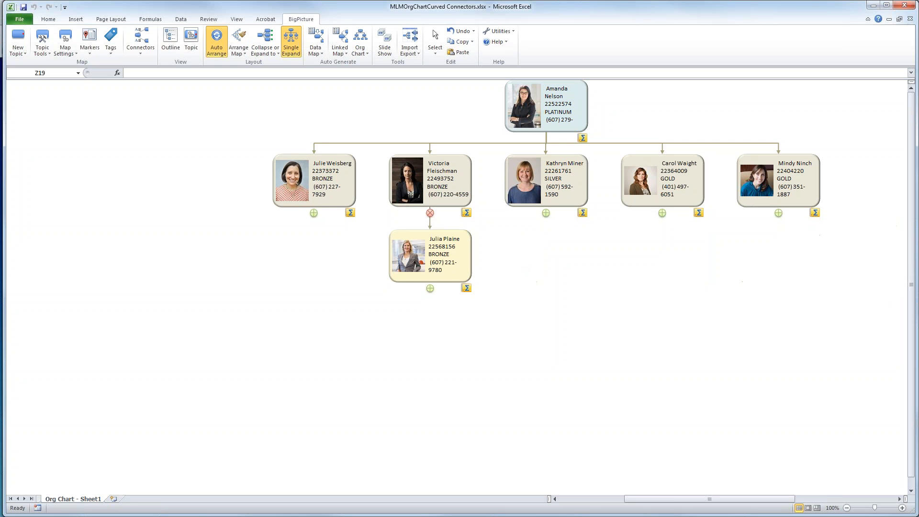
pyautogui.click(430, 289)
pyautogui.moveTo(466, 363)
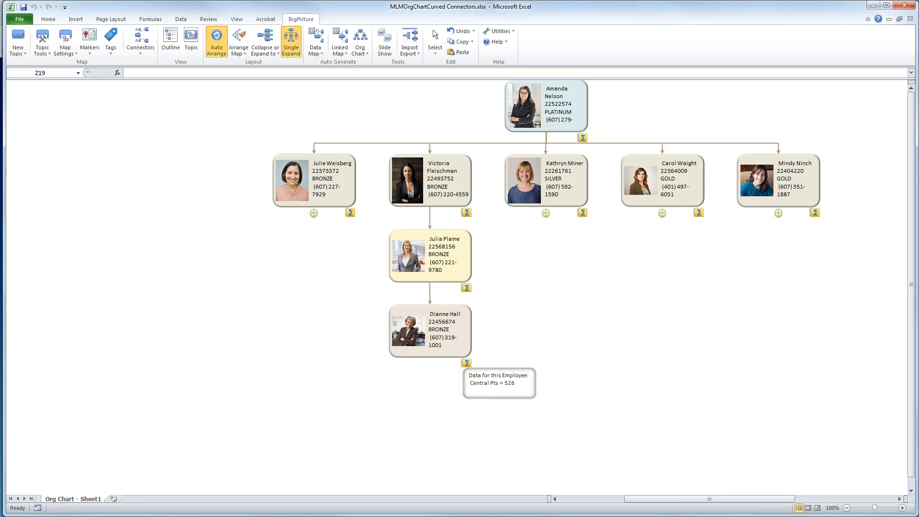
pyautogui.click(467, 287)
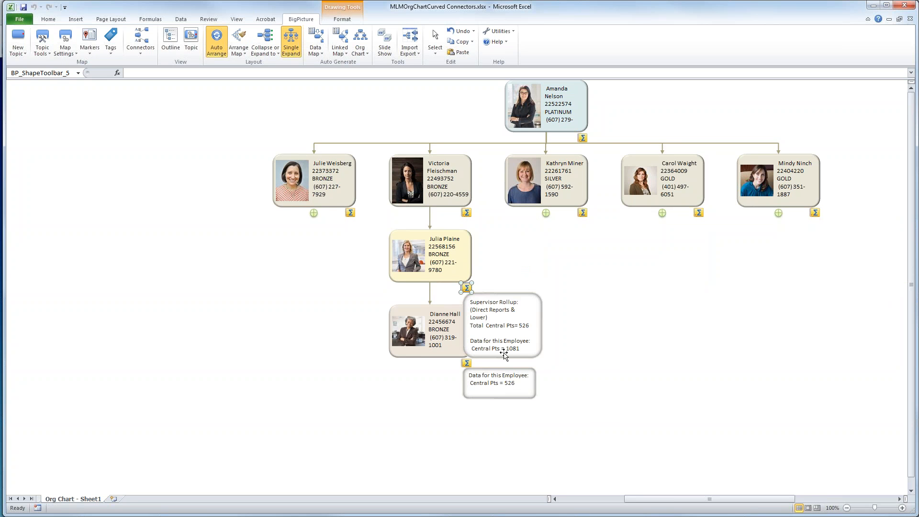
pyautogui.click(467, 212)
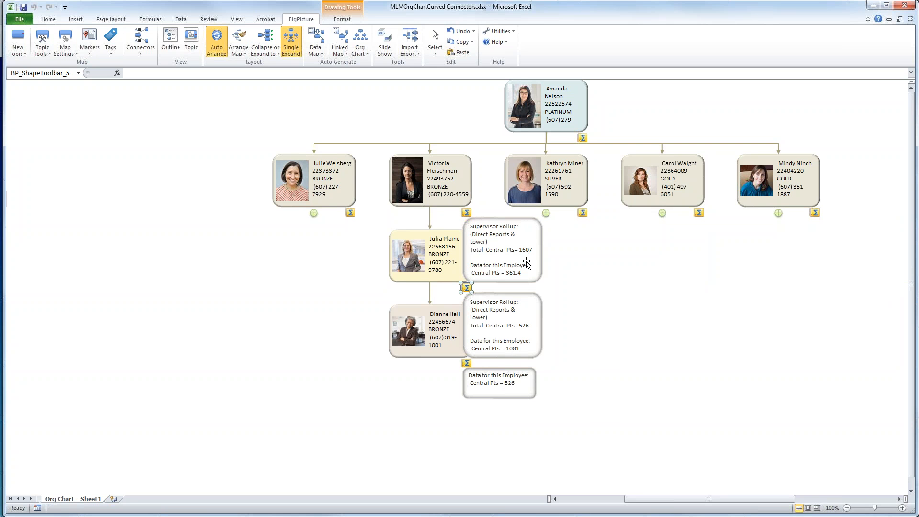
pyautogui.click(265, 286)
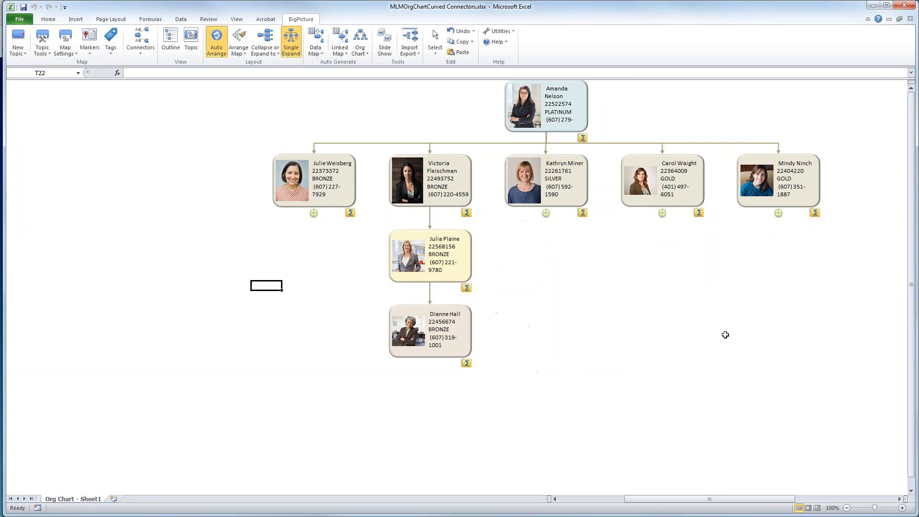
pyautogui.click(642, 327)
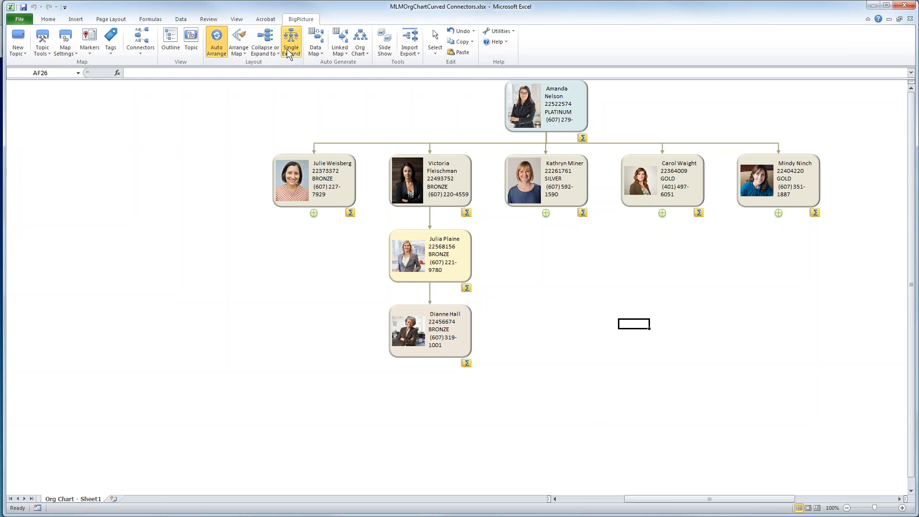
# Reopen the organization chart definition and remove Phone from the columns displayed for each employee
pyautogui.click(360, 42)
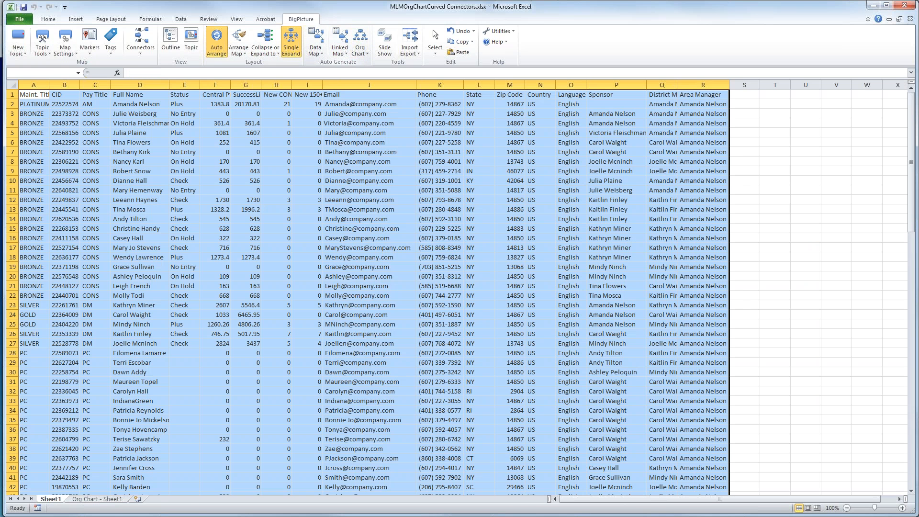
pyautogui.click(461, 314)
pyautogui.click(560, 290)
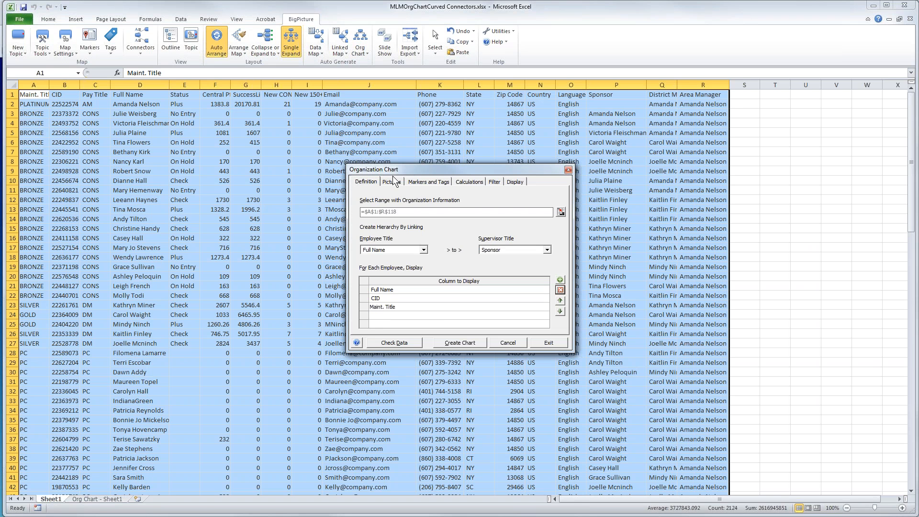
# Enable markers and tags for each employee's topic and add the Email column as a Hyperlink
pyautogui.click(429, 182)
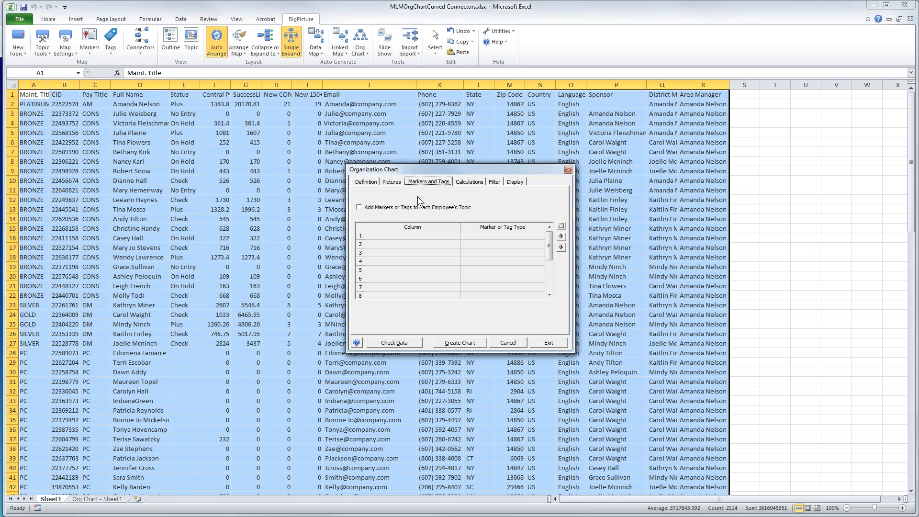
pyautogui.click(358, 208)
pyautogui.click(455, 237)
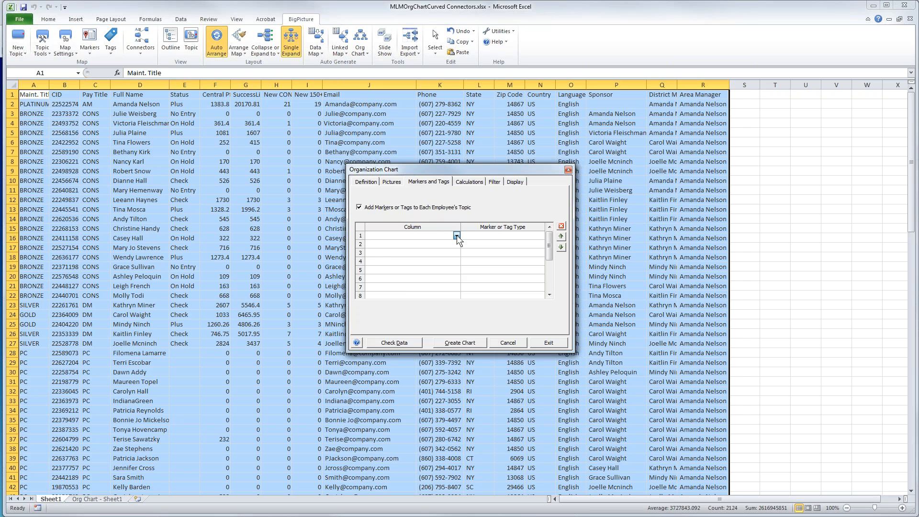
pyautogui.click(456, 236)
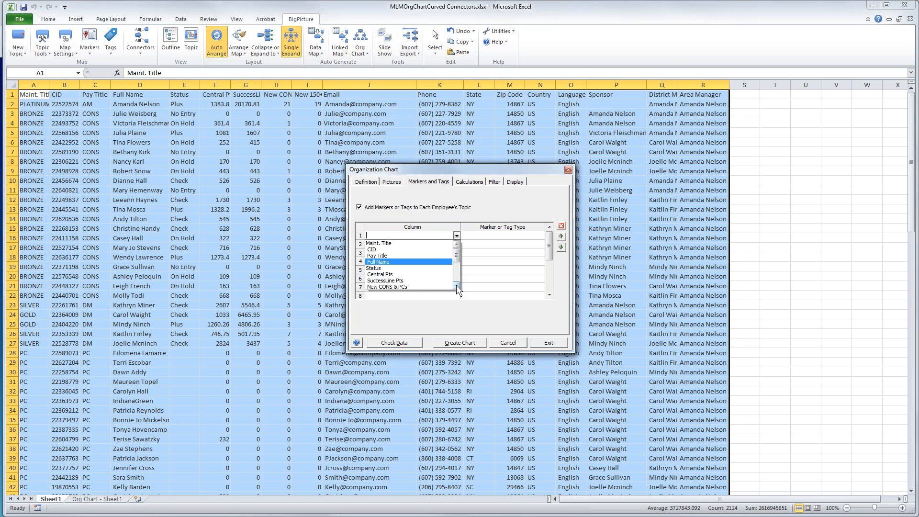
pyautogui.scroll(-2, 457, 286)
pyautogui.click(406, 271)
pyautogui.click(501, 236)
pyautogui.click(539, 235)
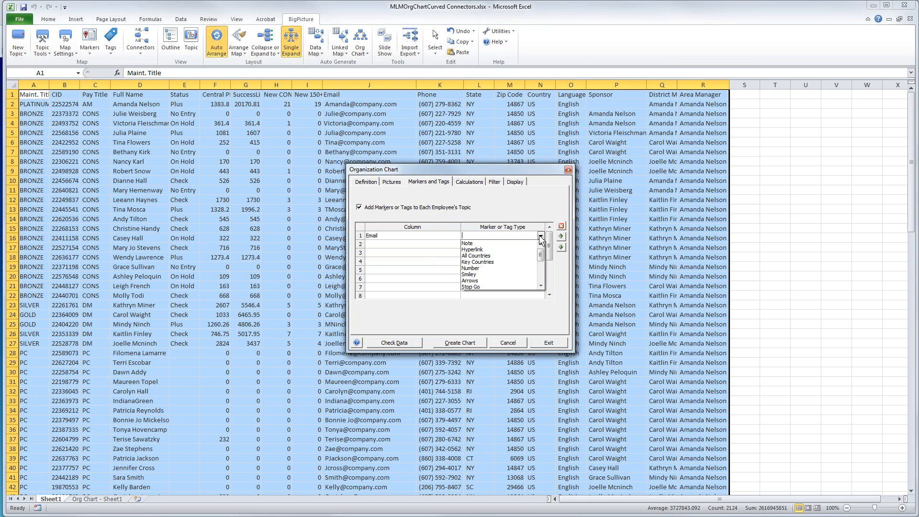
pyautogui.click(489, 249)
# Add the Phone column as a Note in the second row of the markers and tags list
pyautogui.click(420, 244)
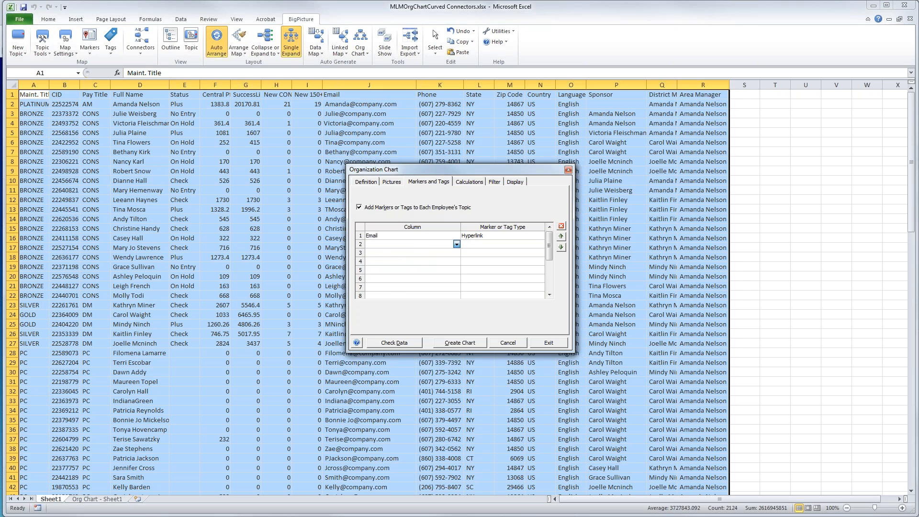
pyautogui.click(417, 245)
pyautogui.click(459, 293)
pyautogui.click(459, 293)
pyautogui.click(459, 293)
pyautogui.click(458, 293)
pyautogui.click(458, 293)
pyautogui.click(390, 282)
pyautogui.click(498, 244)
pyautogui.click(515, 245)
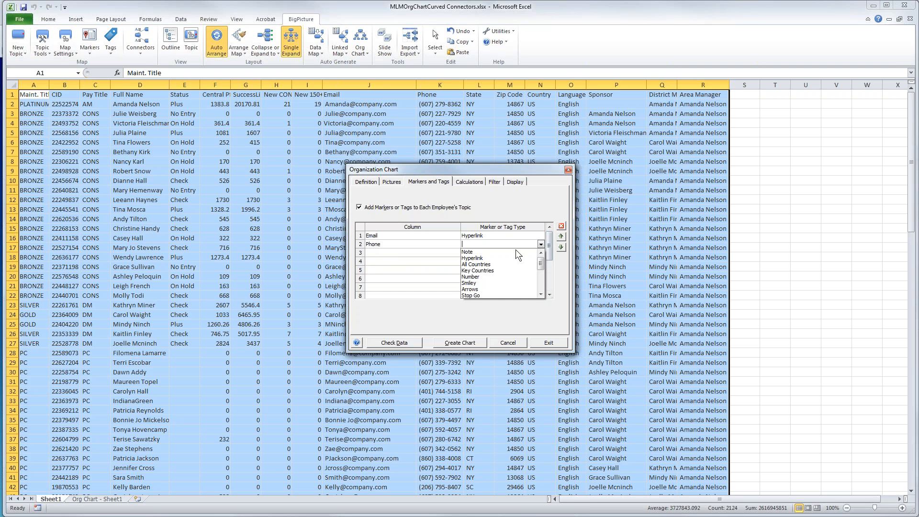
pyautogui.click(498, 252)
# Add the Status column with check, cross and plus symbol markers, and create the organization chart
pyautogui.click(395, 253)
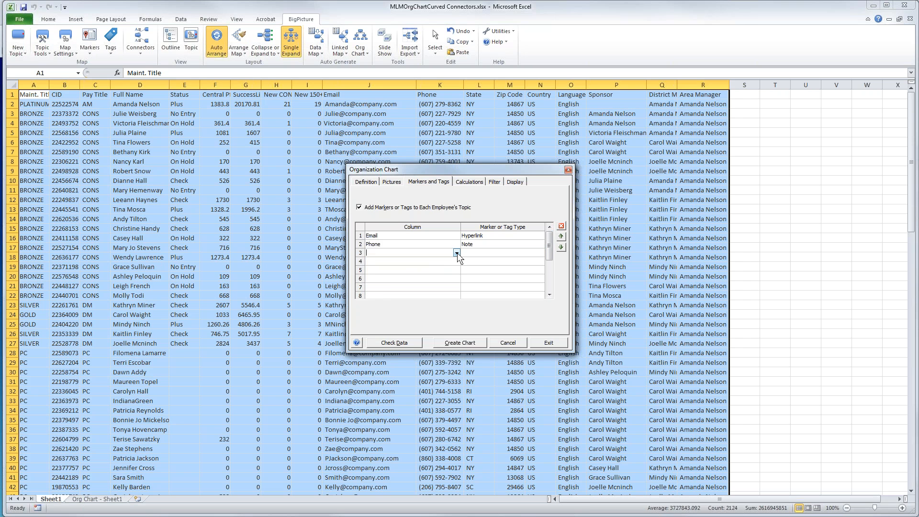
pyautogui.click(457, 252)
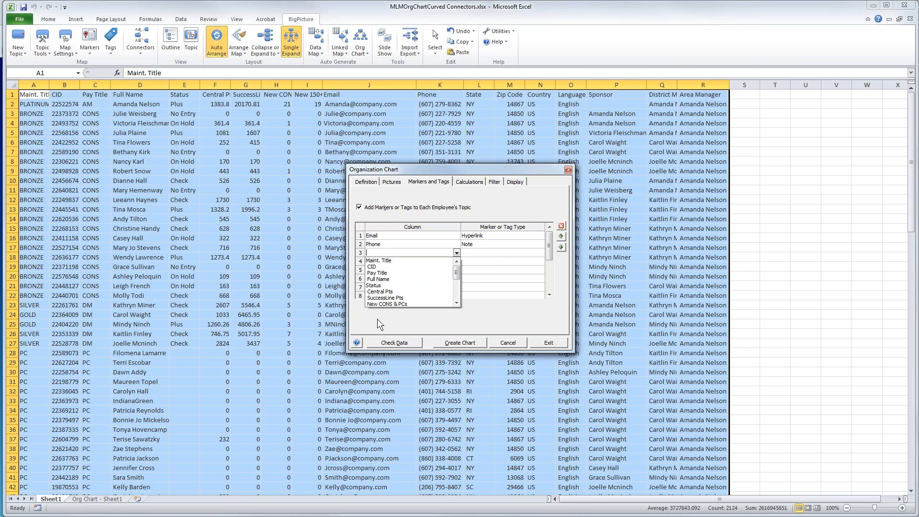
pyautogui.click(443, 275)
pyautogui.click(492, 254)
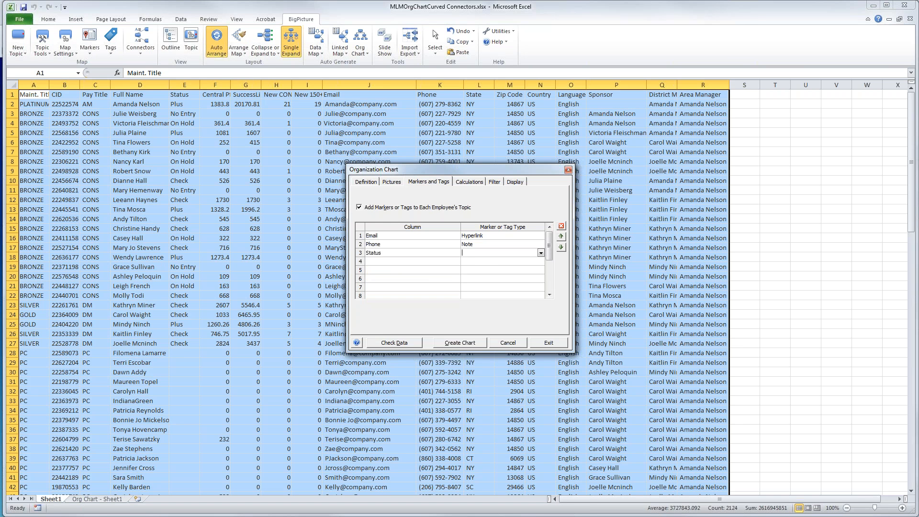
pyautogui.click(540, 253)
pyautogui.click(541, 303)
pyautogui.click(540, 304)
pyautogui.click(541, 303)
pyautogui.click(481, 298)
pyautogui.click(457, 343)
pyautogui.click(432, 299)
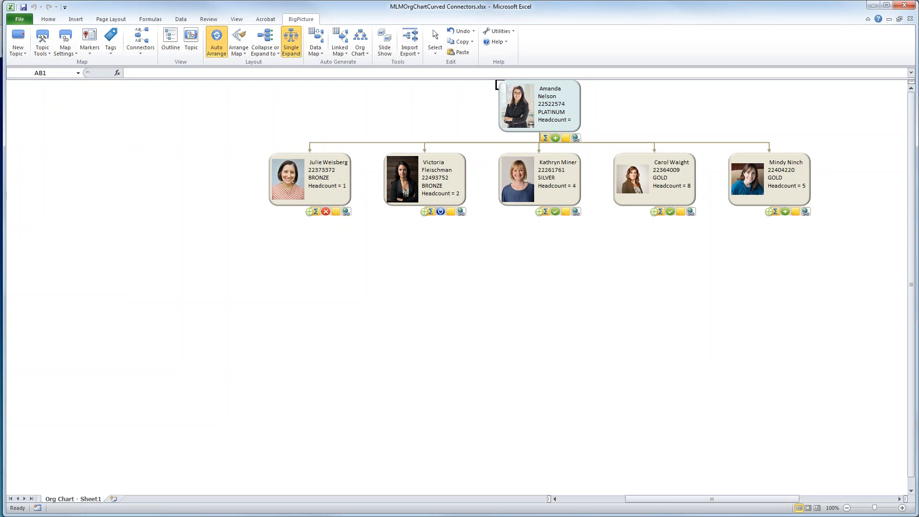
# Expand the second through fifth second-level branches of the new chart and check the Central Pts rollups of the last three
pyautogui.click(424, 212)
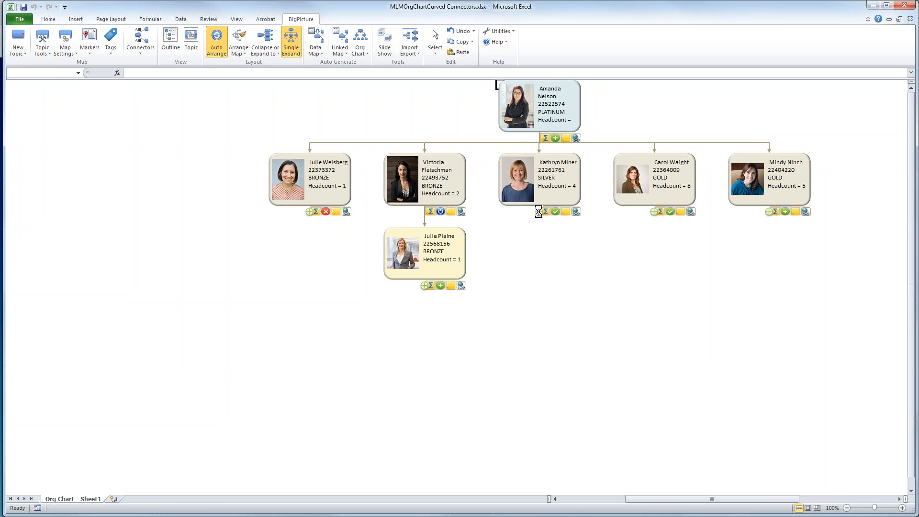
pyautogui.click(539, 212)
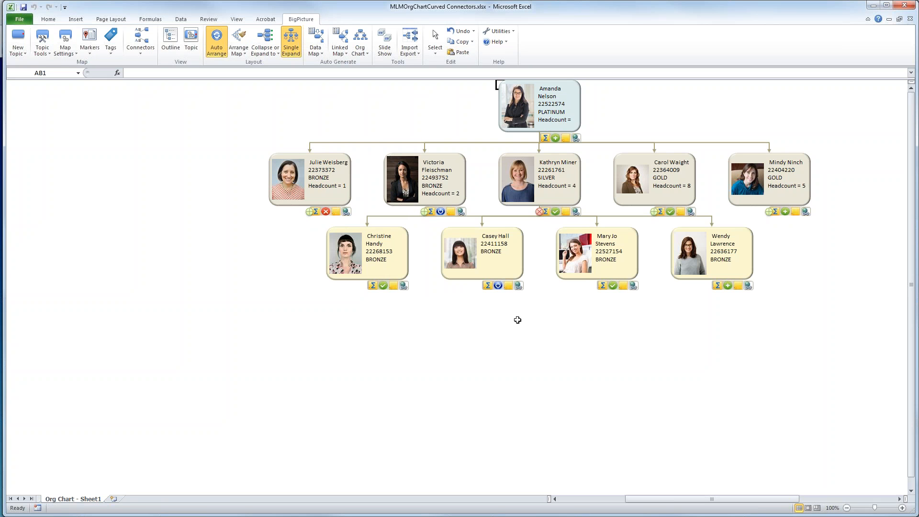
pyautogui.click(546, 212)
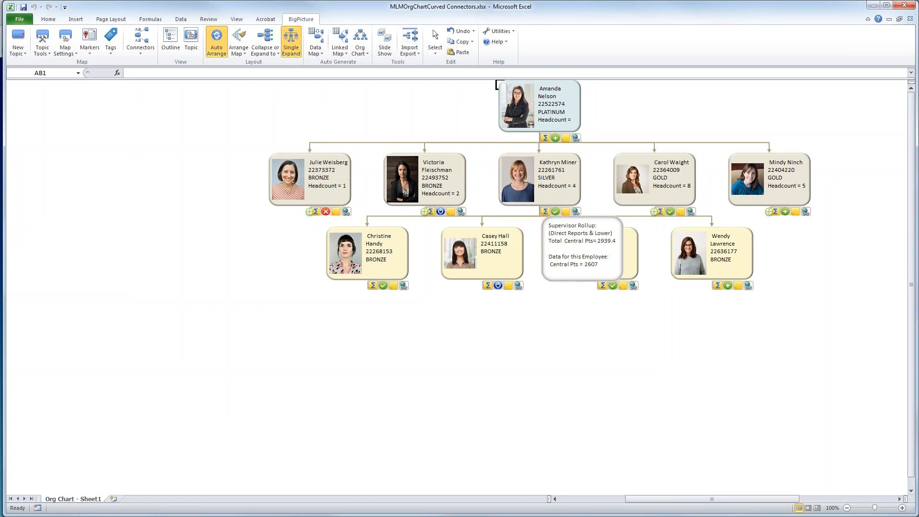
pyautogui.click(656, 212)
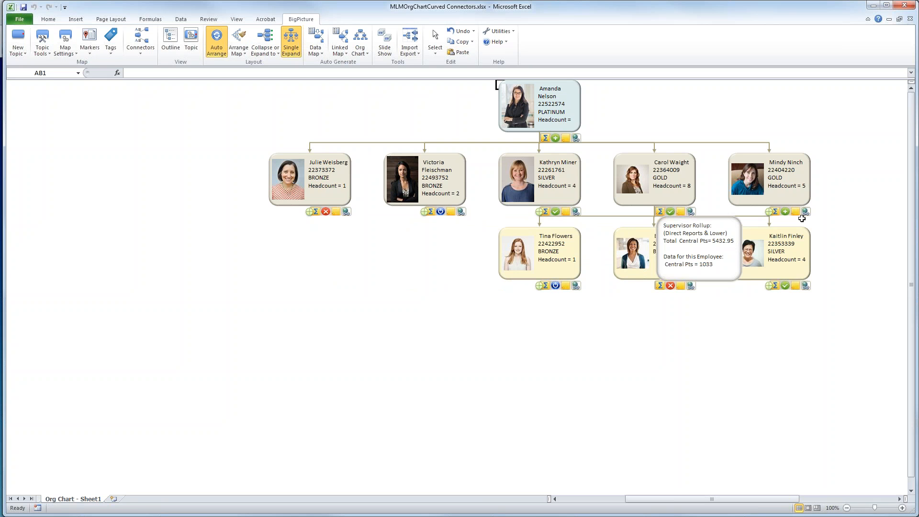
pyautogui.click(785, 211)
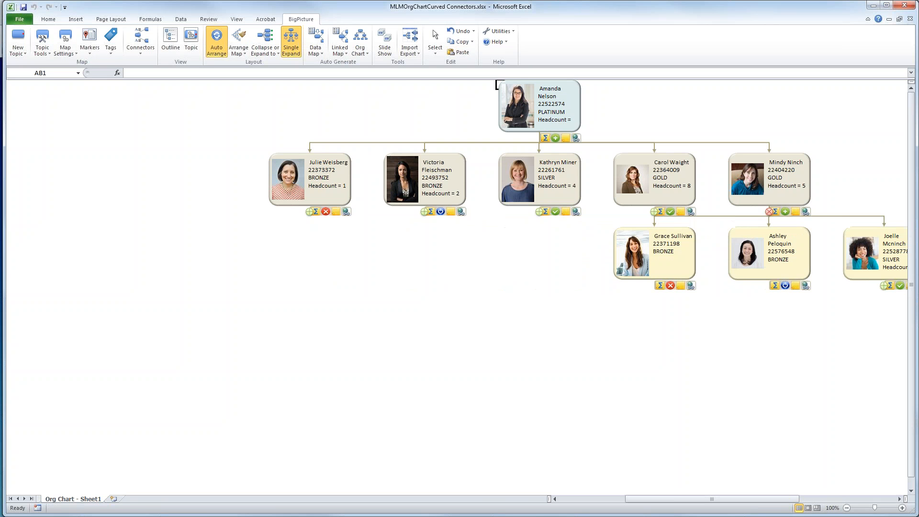
pyautogui.moveTo(784, 213)
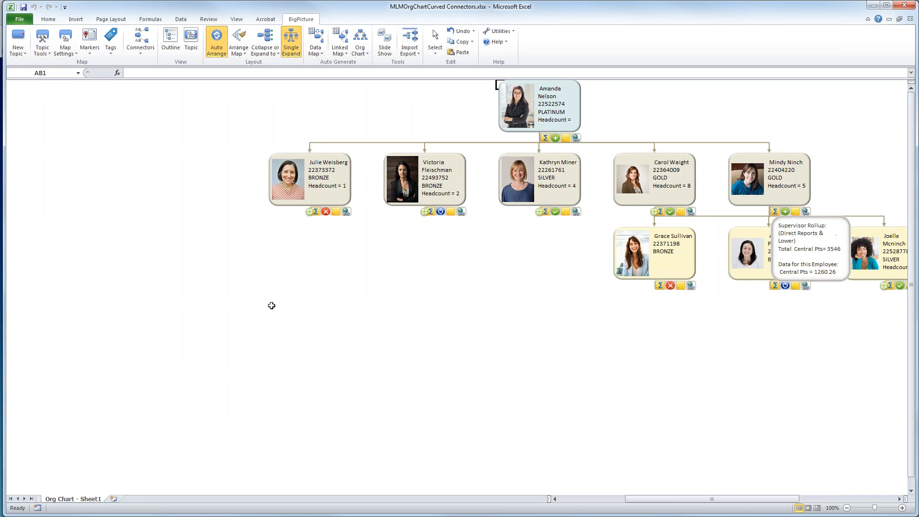
pyautogui.click(332, 314)
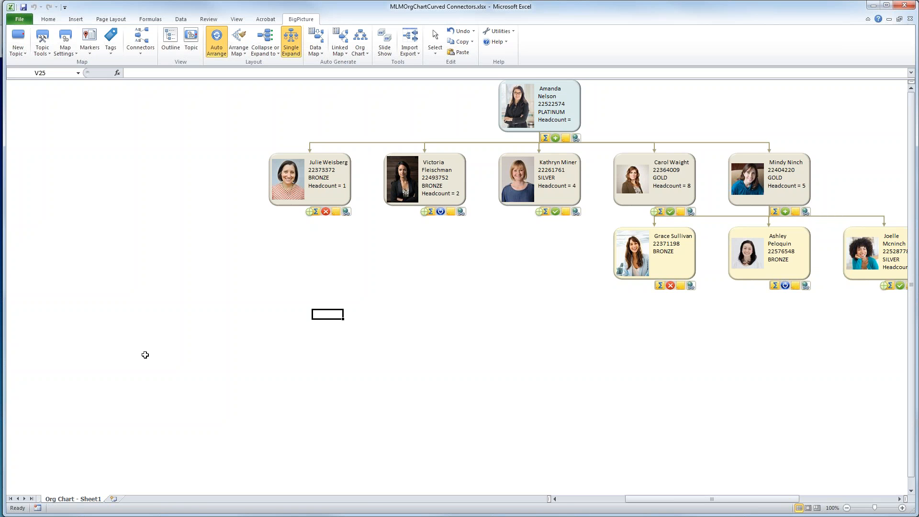
# Change the Status in row 24 of Sheet1 to Plus and return to the Org Chart - Sheet1 sheet
pyautogui.click(17, 498)
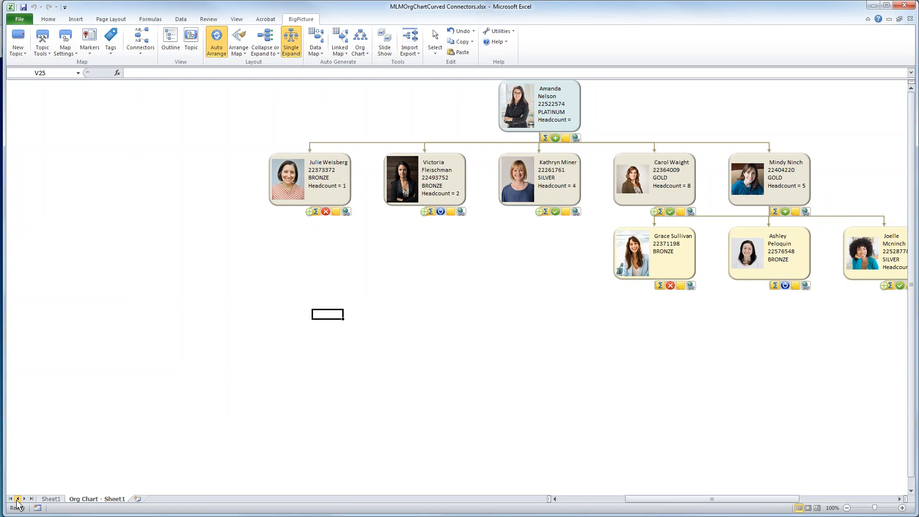
pyautogui.click(53, 499)
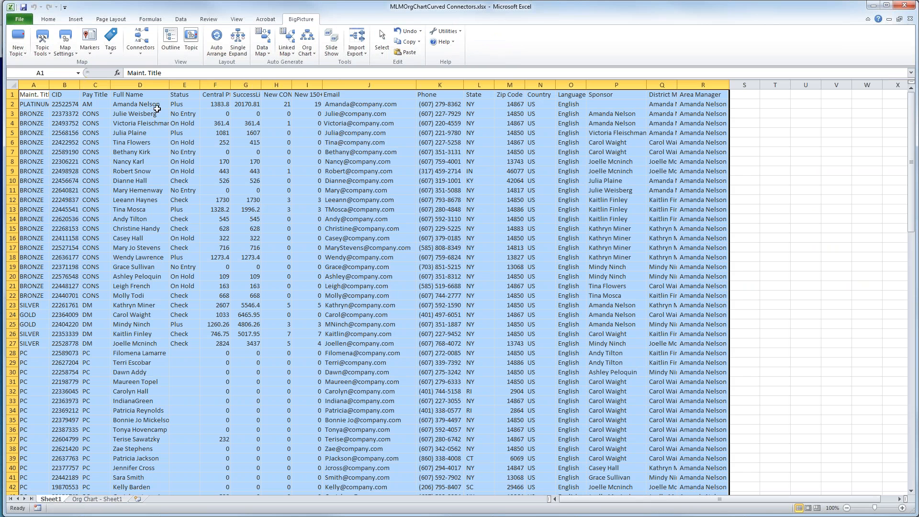
pyautogui.click(184, 315)
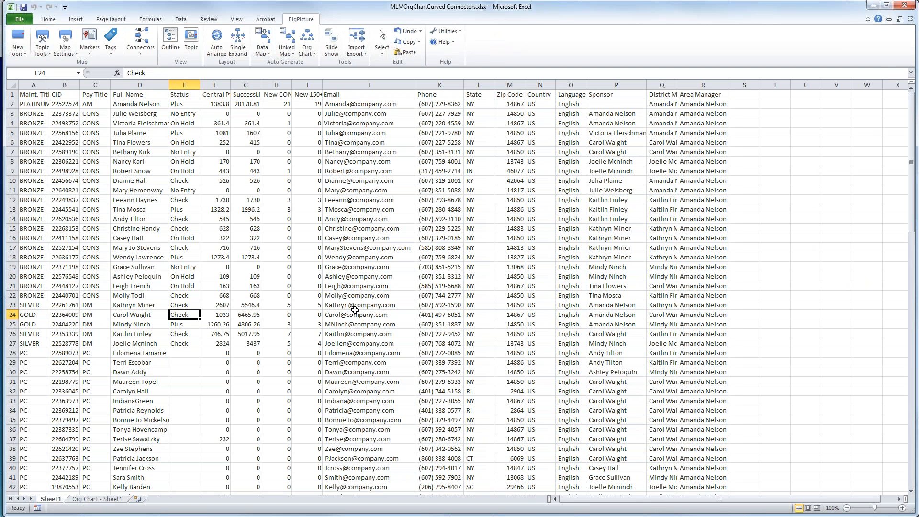
pyautogui.write('Plus')
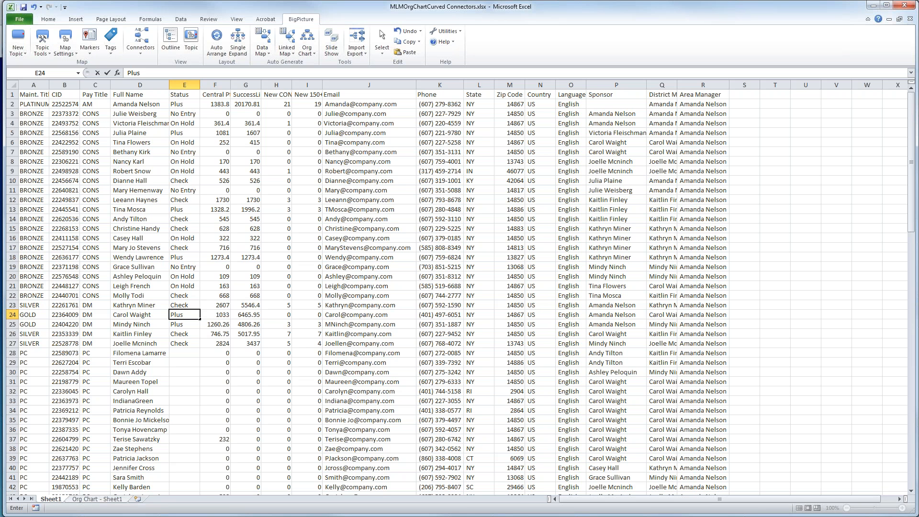
pyautogui.click(87, 499)
# Open the marker manager and browse the Key Countries, Number, Smiley, Arrows, Stop Go and Progress marker lists
pyautogui.click(336, 186)
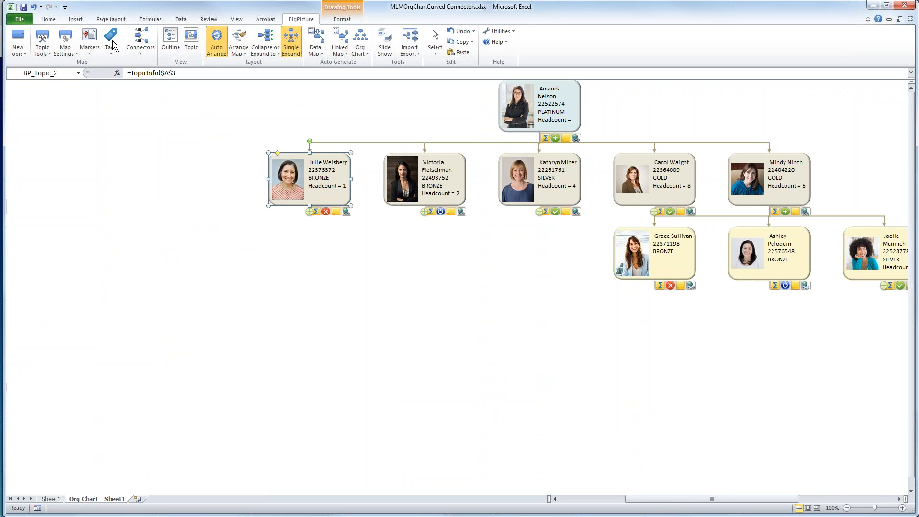
pyautogui.click(86, 53)
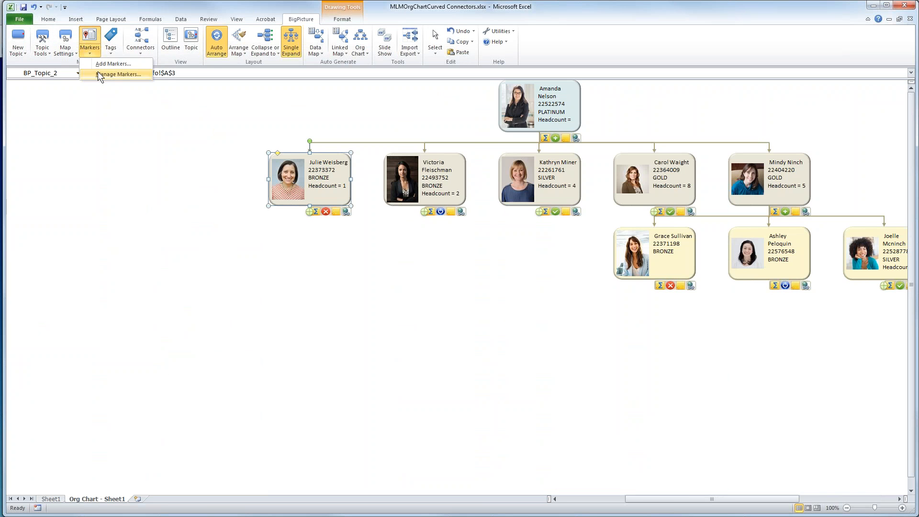
pyautogui.click(118, 74)
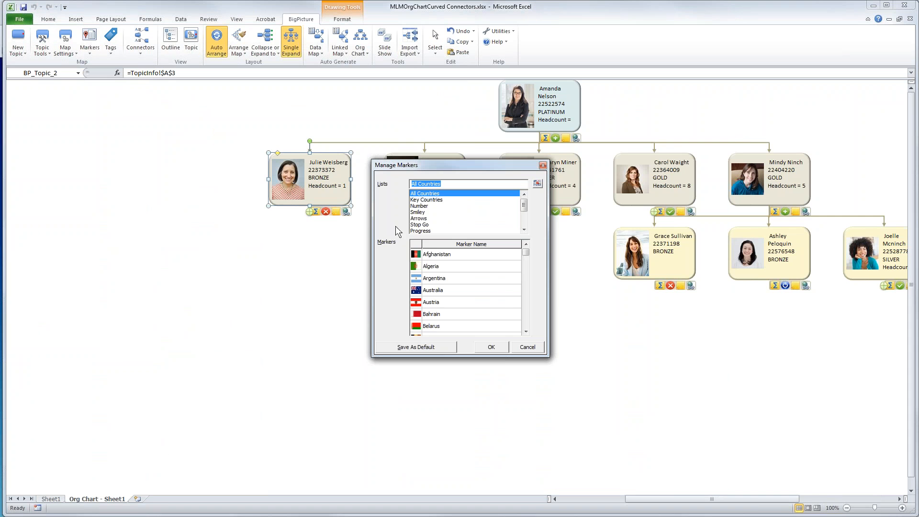
pyautogui.click(433, 200)
pyautogui.click(433, 206)
pyautogui.click(432, 211)
pyautogui.click(432, 218)
pyautogui.click(433, 224)
pyautogui.click(437, 231)
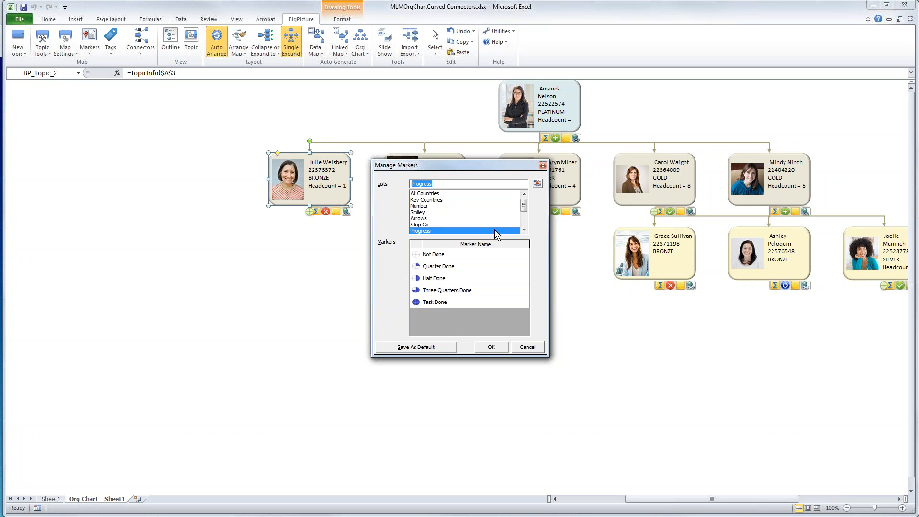
# Browse the Emphasis, Flag and Tags marker lists, look through the Emphasis markers, and close the manager without changes
pyautogui.click(524, 229)
pyautogui.click(524, 229)
pyautogui.click(523, 229)
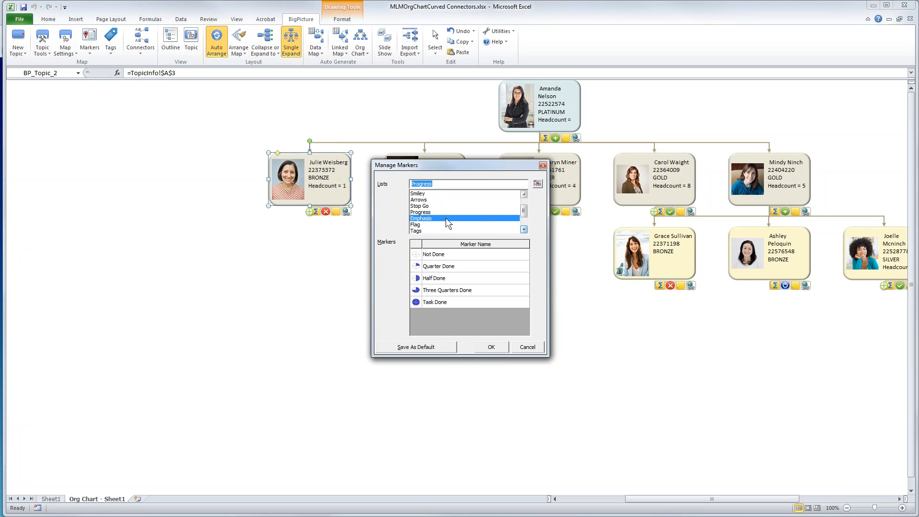
pyautogui.click(446, 217)
pyautogui.click(435, 224)
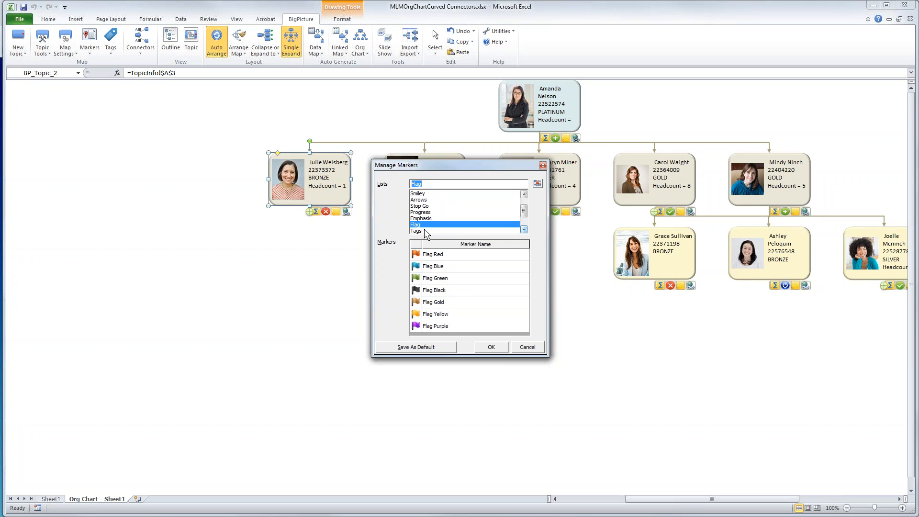
pyautogui.click(424, 229)
pyautogui.click(425, 219)
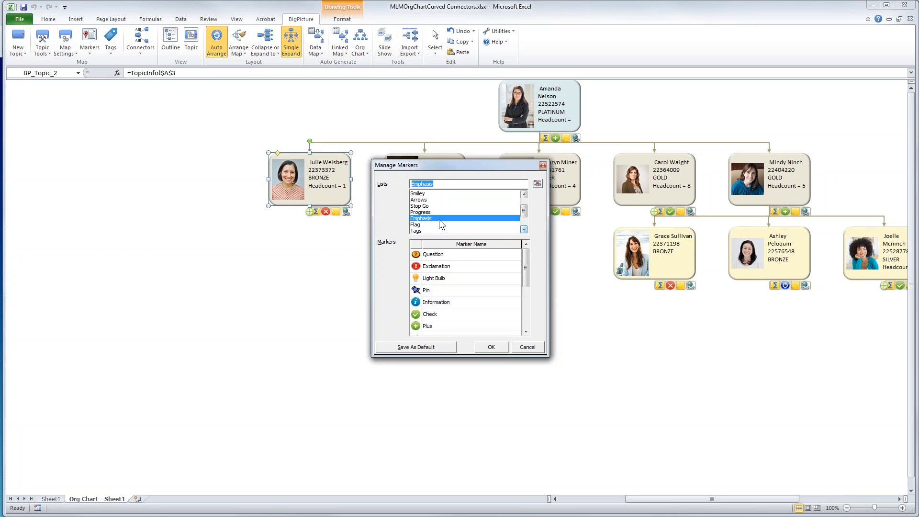
pyautogui.moveTo(526, 279); pyautogui.dragTo(526, 289)
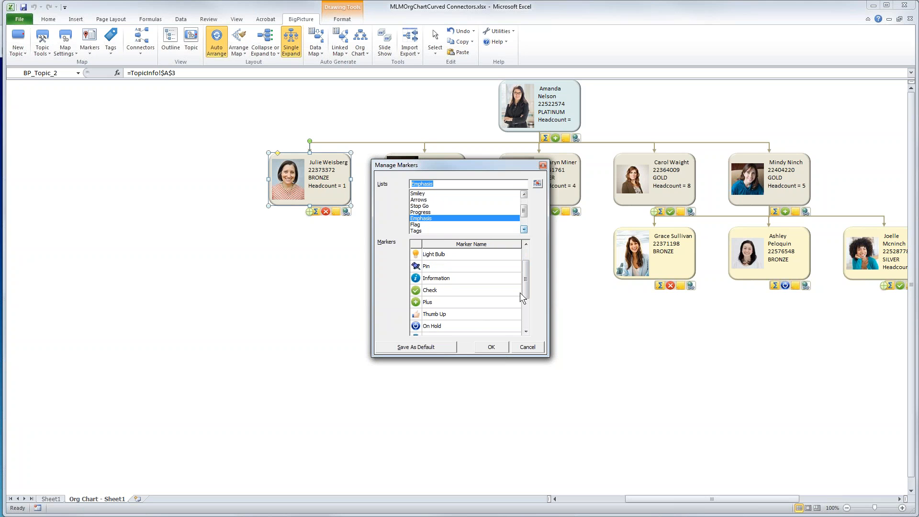
pyautogui.moveTo(528, 291); pyautogui.dragTo(528, 271)
pyautogui.click(527, 347)
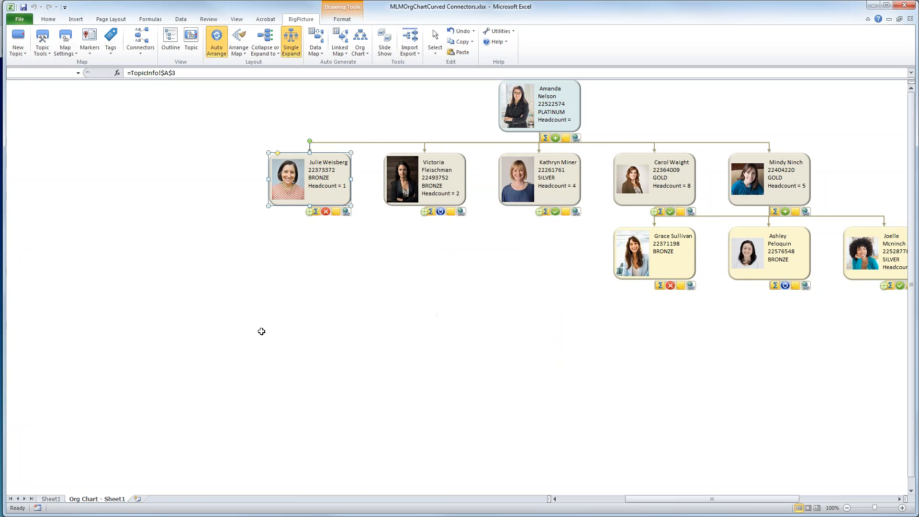
# Open Sales with Possible Competitor Entry.xlsx from the slide show examples in BigPicture's example list and view its Map sheet
pyautogui.click(235, 372)
pyautogui.hotkey('ctrl', 'pageup')
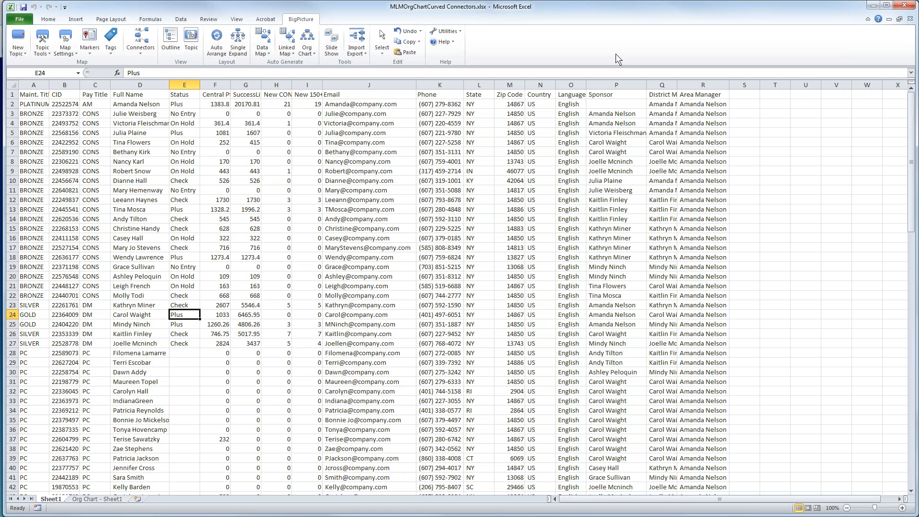
pyautogui.click(450, 42)
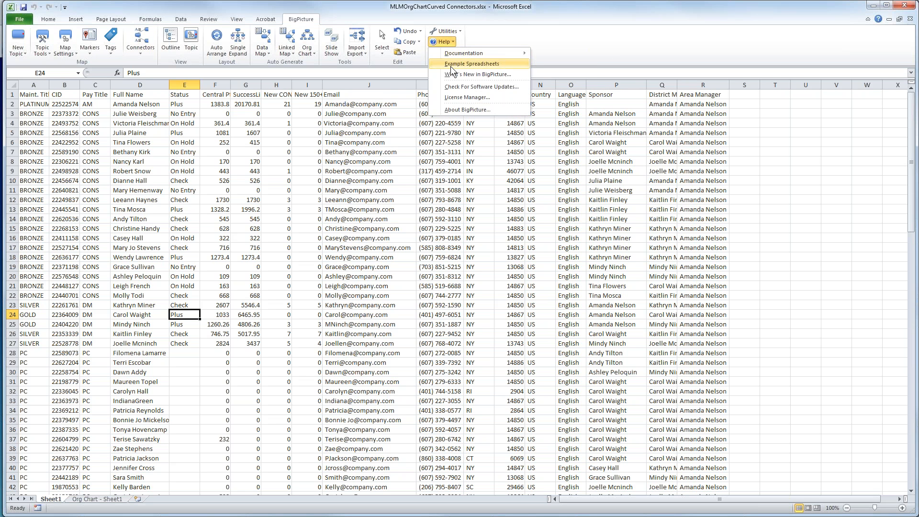
pyautogui.click(457, 64)
pyautogui.click(259, 175)
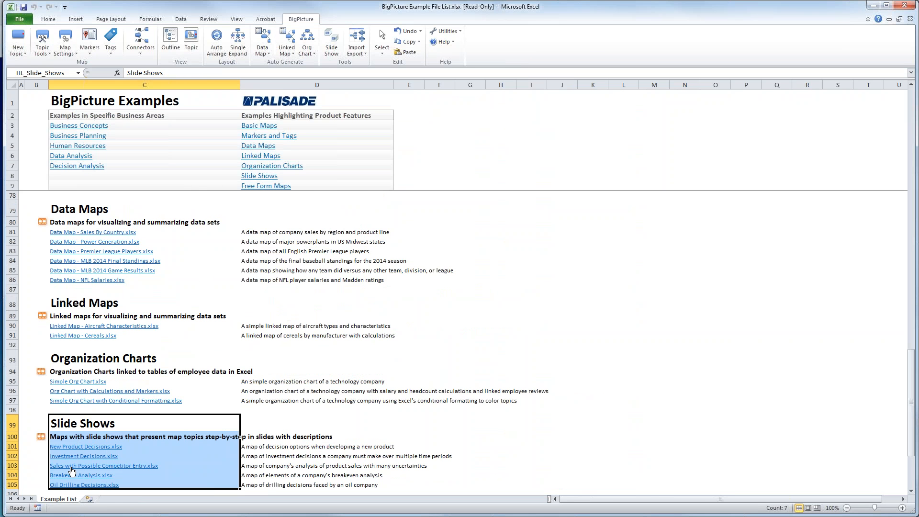
pyautogui.click(71, 466)
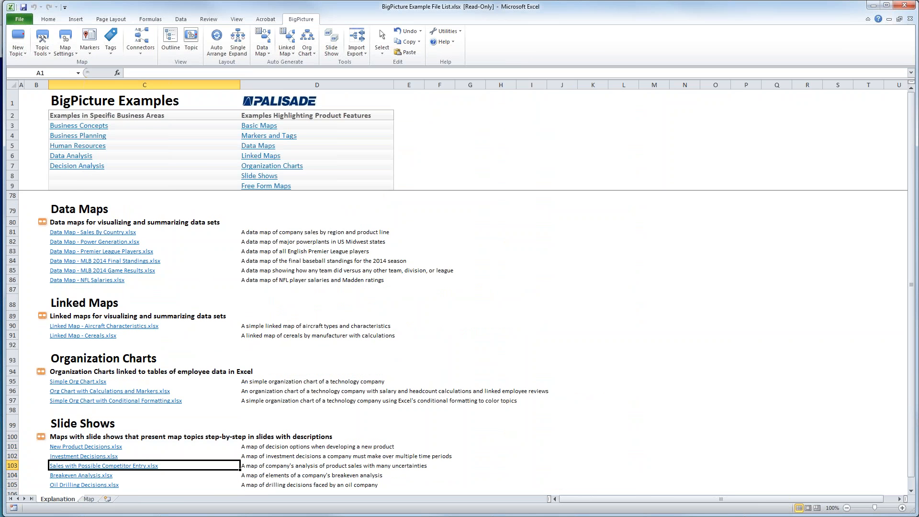
pyautogui.click(89, 498)
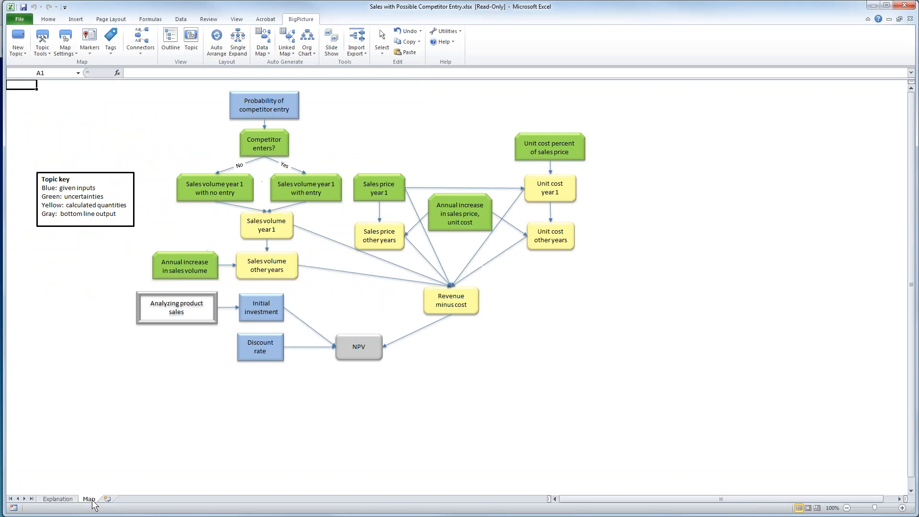
pyautogui.click(57, 369)
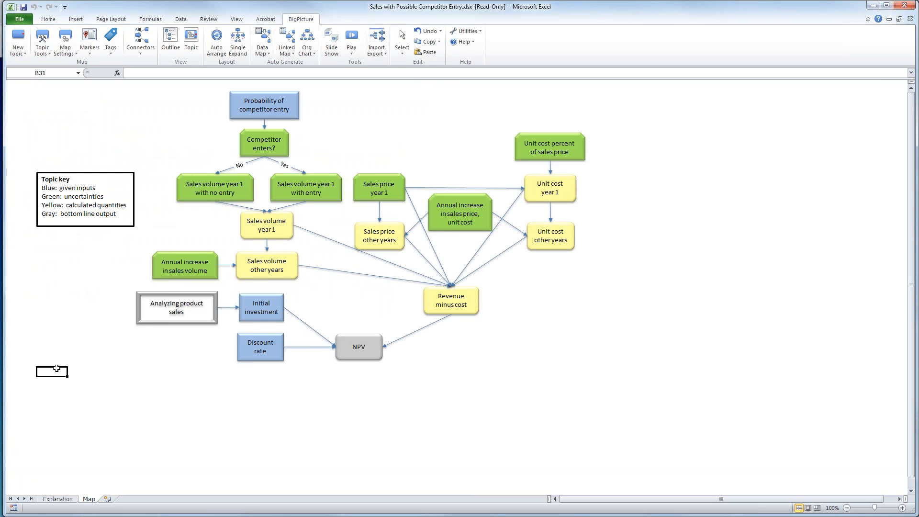
# Open the Breakeven Analysis.xlsx example from the BigPicture example list and show its Breakeven Analysis sheet
pyautogui.click(463, 41)
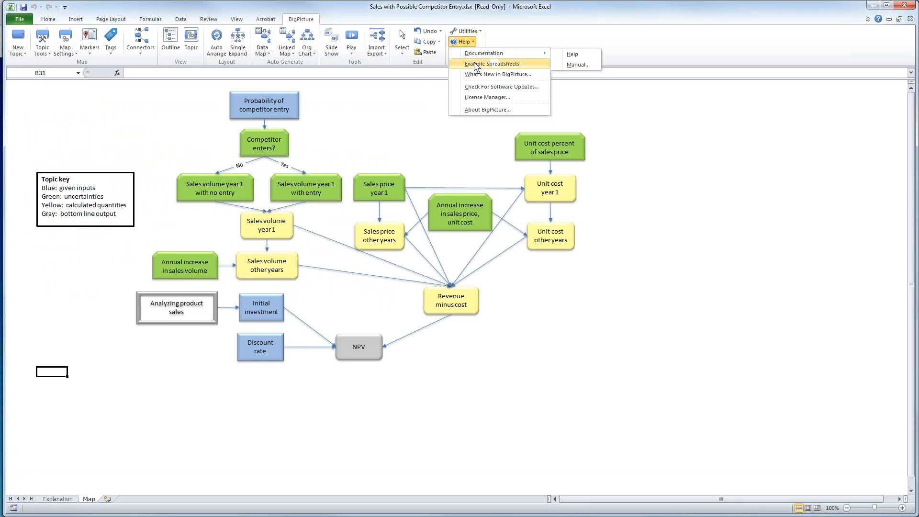
pyautogui.click(473, 63)
pyautogui.click(85, 475)
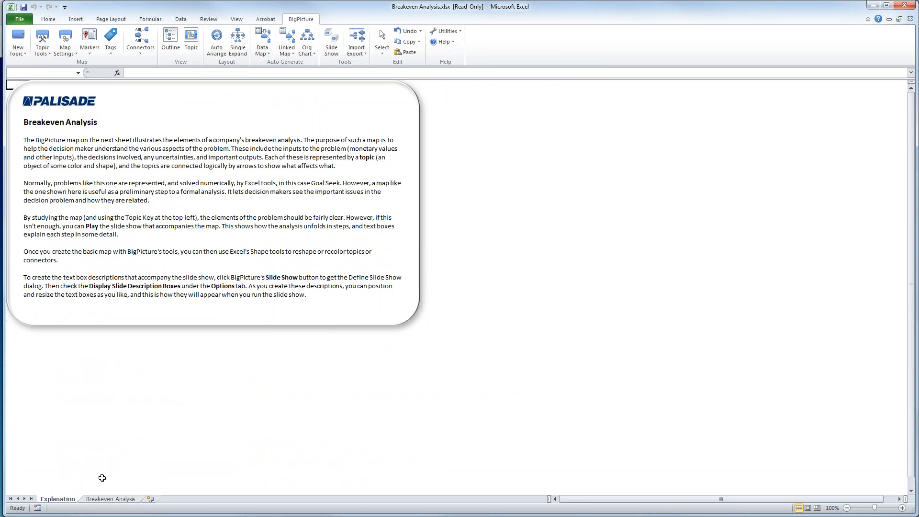
pyautogui.click(113, 499)
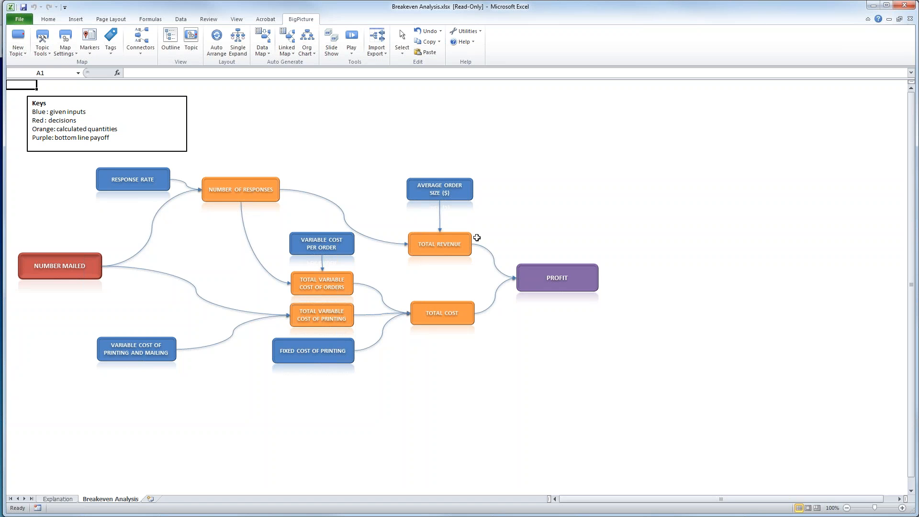
# Play the breakeven map's slide show, advance to the slide on the fixed cost of printing, and stop it
pyautogui.click(352, 33)
pyautogui.click(352, 39)
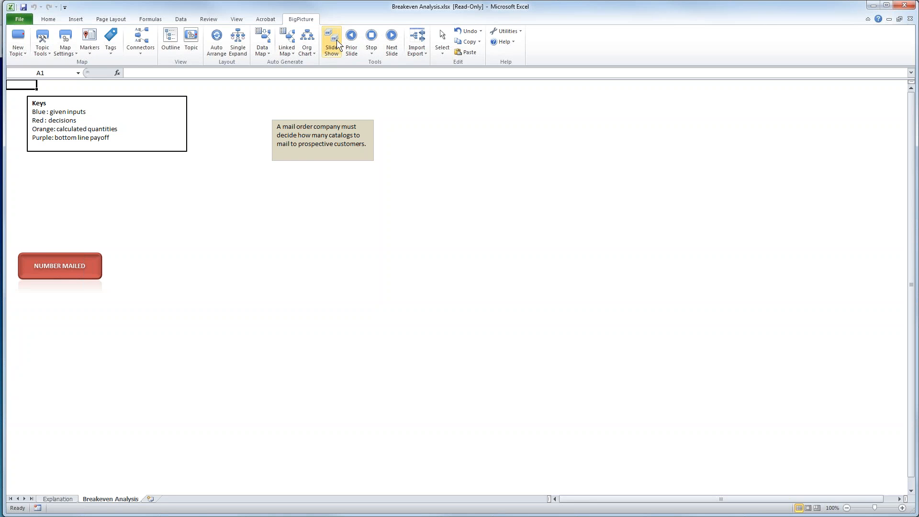
pyautogui.click(391, 40)
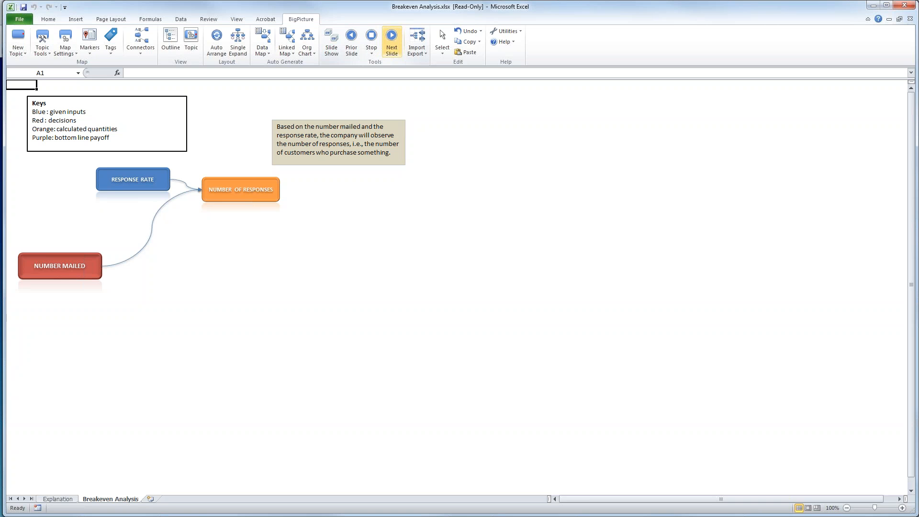
pyautogui.click(391, 40)
pyautogui.click(392, 40)
pyautogui.click(391, 41)
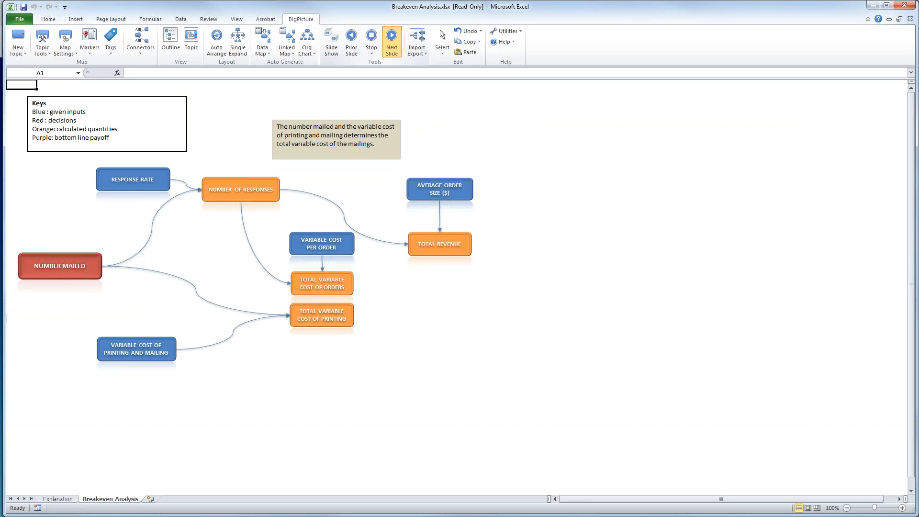
pyautogui.click(392, 40)
pyautogui.click(391, 41)
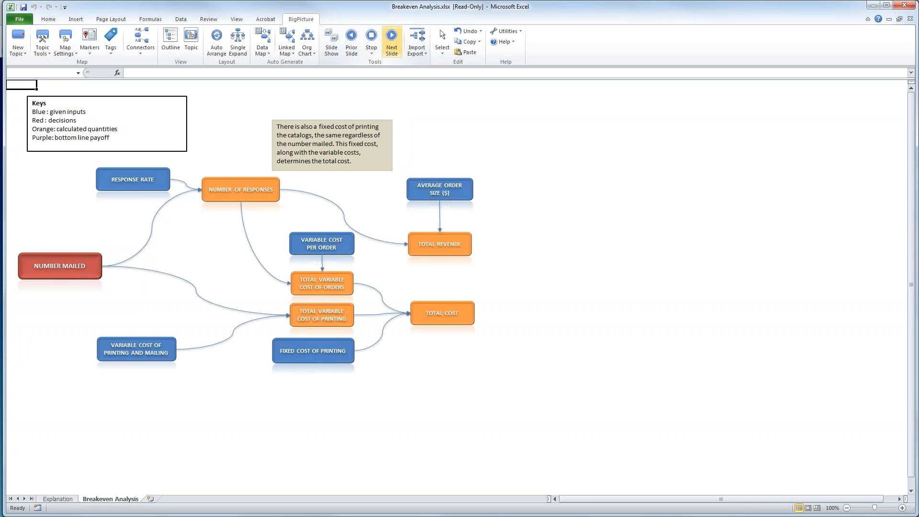
pyautogui.click(371, 38)
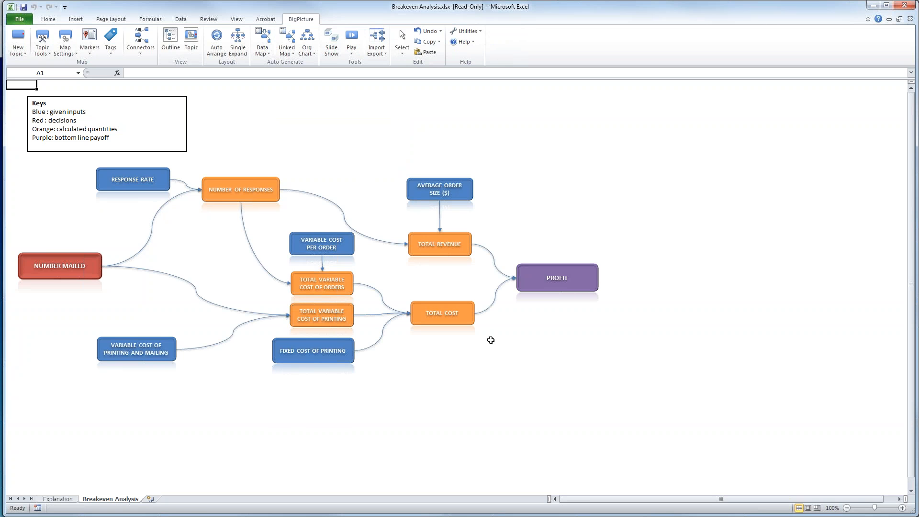
# Replay the breakeven slide show from the start and advance to the slide on the number of responses
pyautogui.click(351, 38)
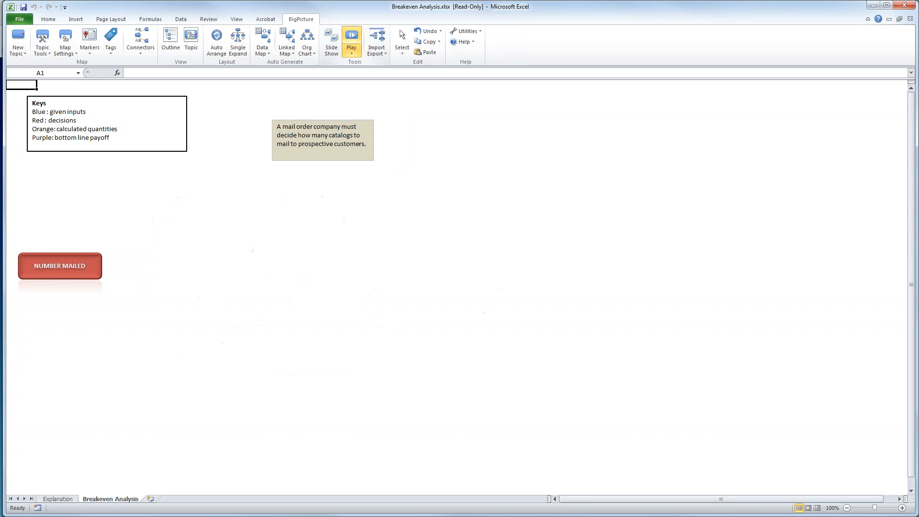
pyautogui.click(352, 38)
pyautogui.click(352, 38)
pyautogui.click(391, 38)
pyautogui.click(391, 38)
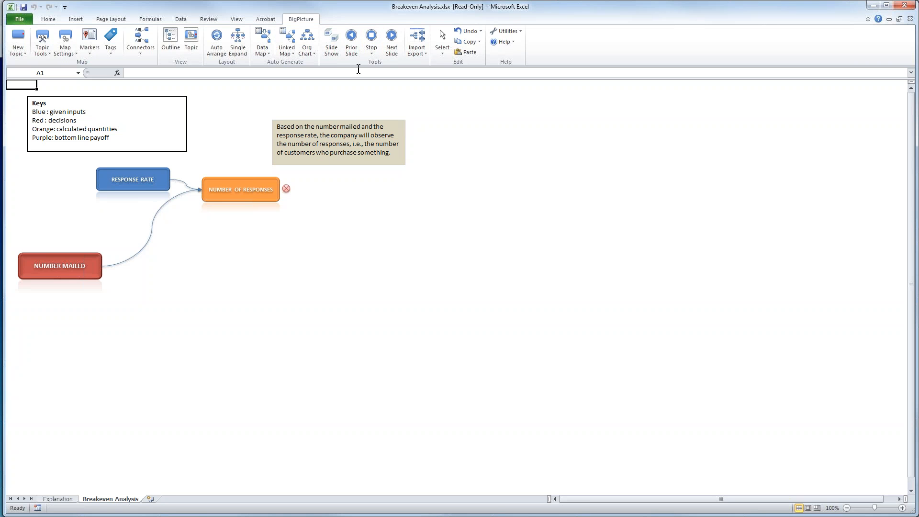
# Show the slide description template, apply the green outline shape style to its box, and select the box again
pyautogui.click(371, 54)
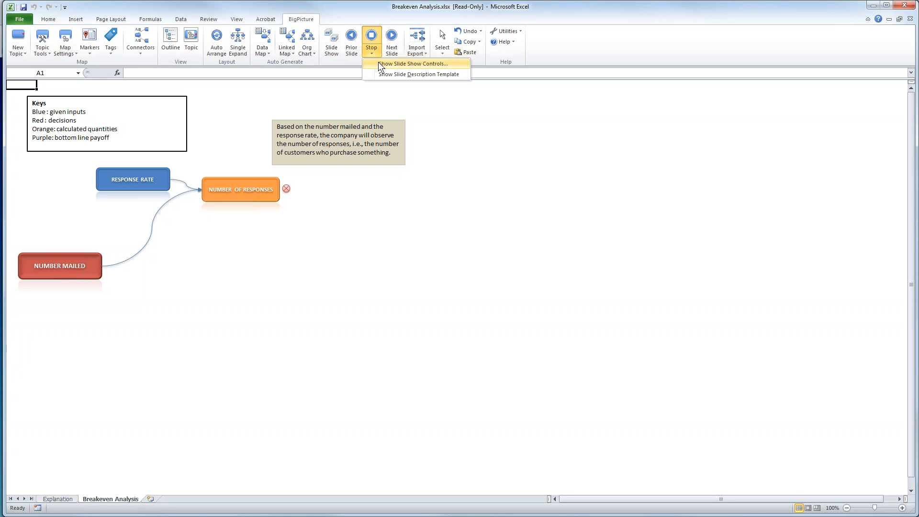
pyautogui.click(382, 74)
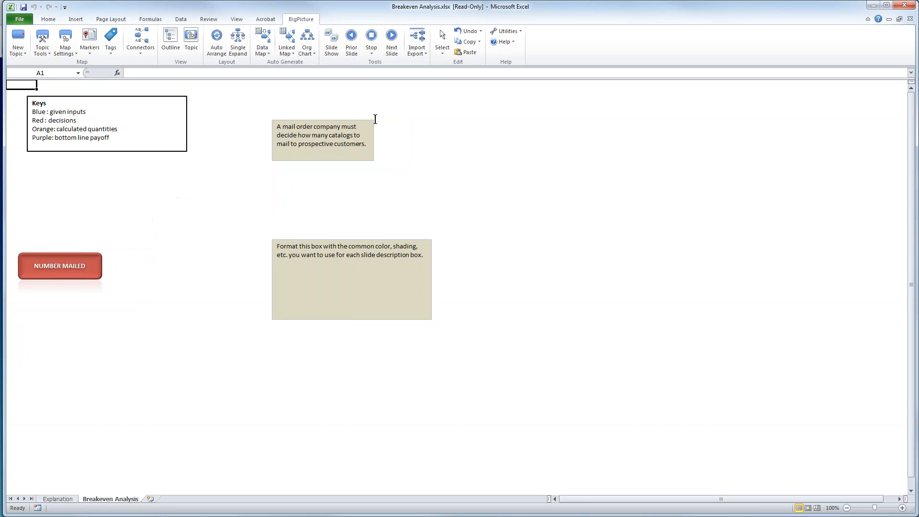
pyautogui.click(409, 323)
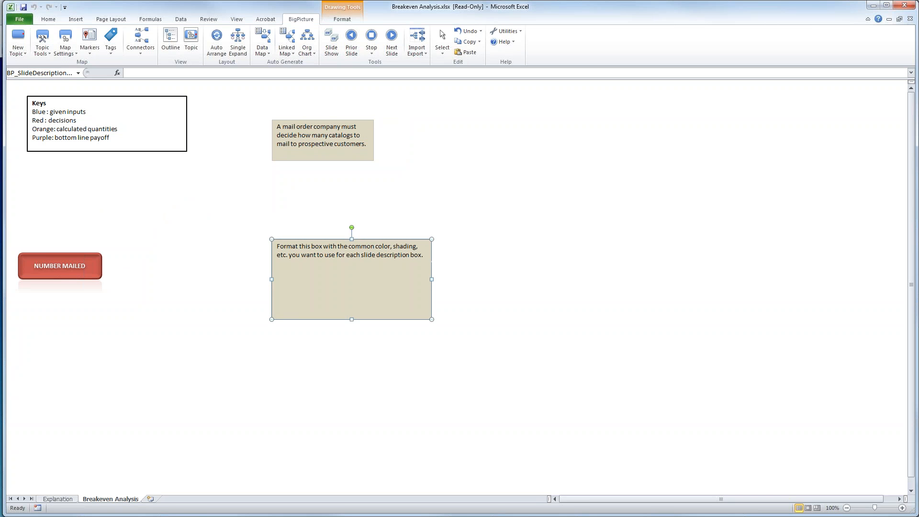
pyautogui.click(342, 19)
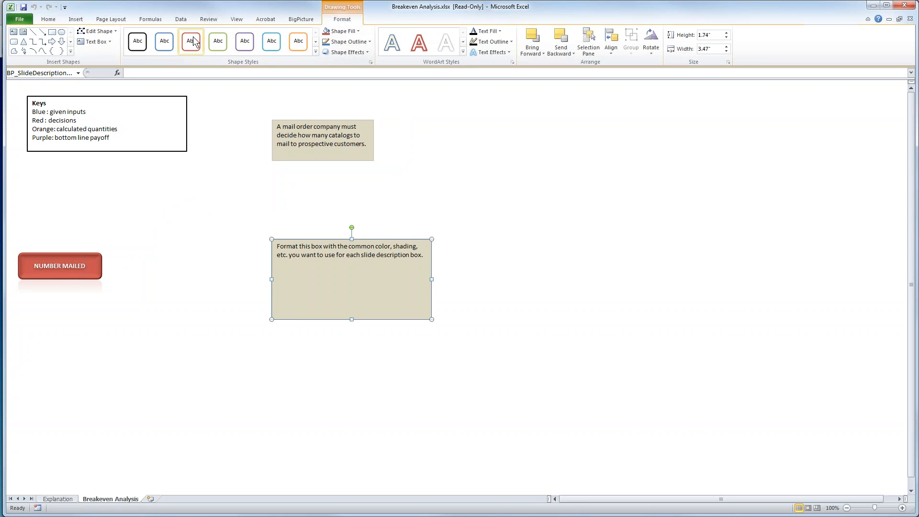
pyautogui.click(218, 41)
pyautogui.click(327, 371)
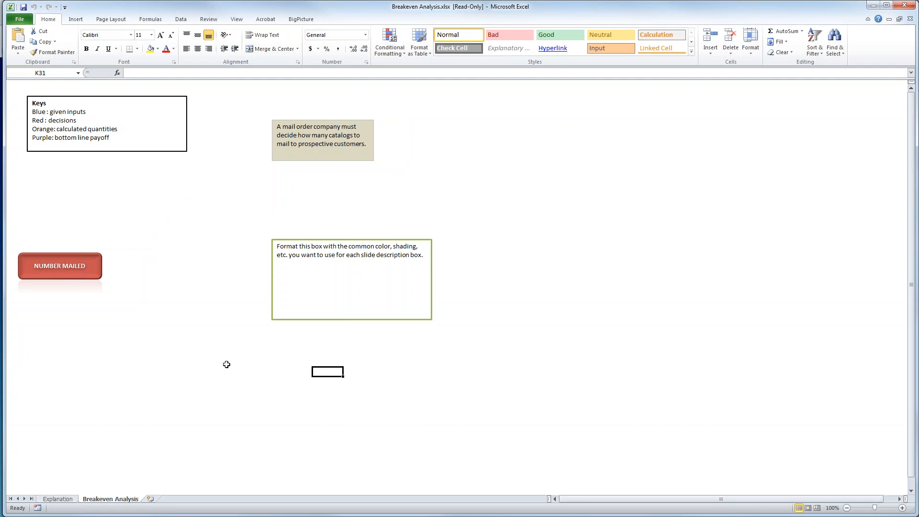
pyautogui.click(404, 316)
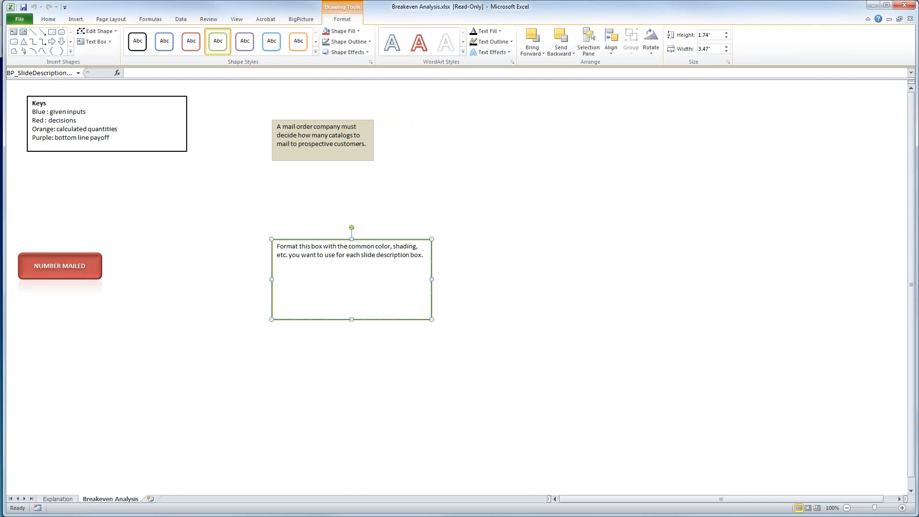
# Finish editing the slide description template to apply its green outline style to the slide description boxes
pyautogui.click(301, 19)
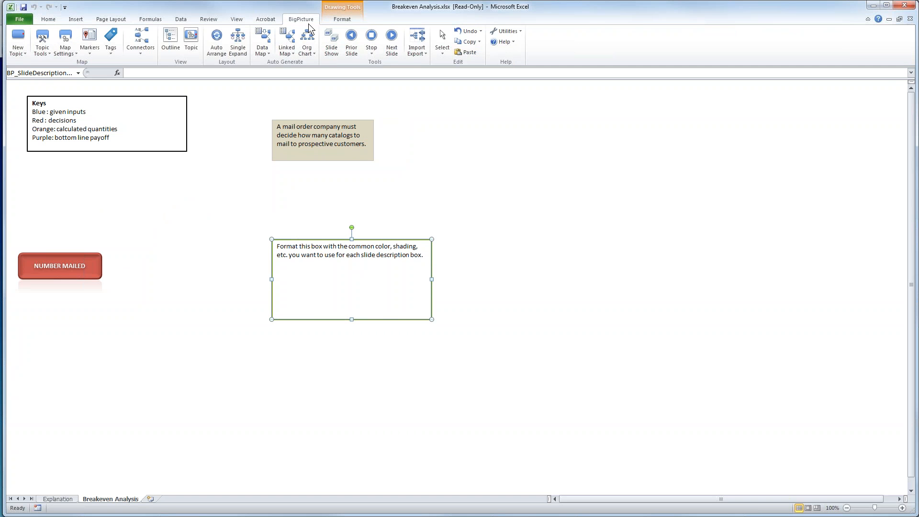
pyautogui.click(372, 54)
pyautogui.click(377, 74)
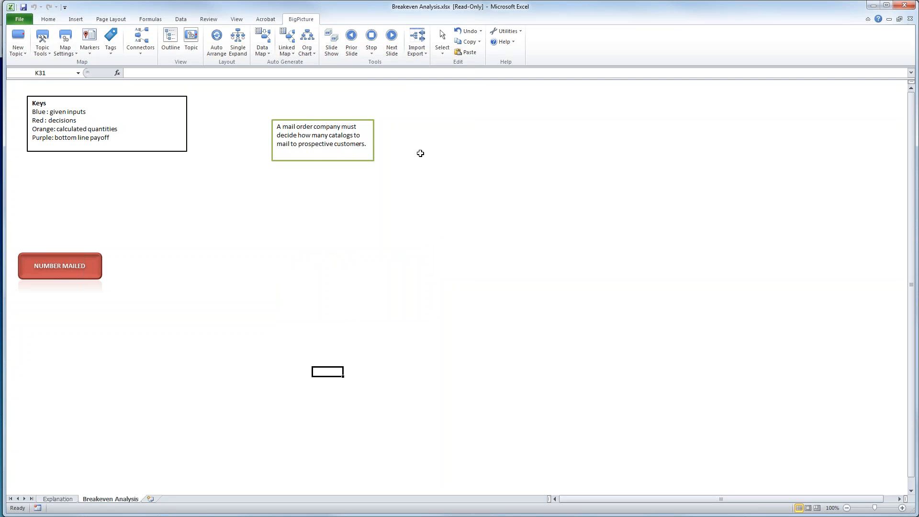
# Advance through the breakeven slides until the number of responses slide shows again, and stop the slide show
pyautogui.click(391, 38)
pyautogui.click(391, 38)
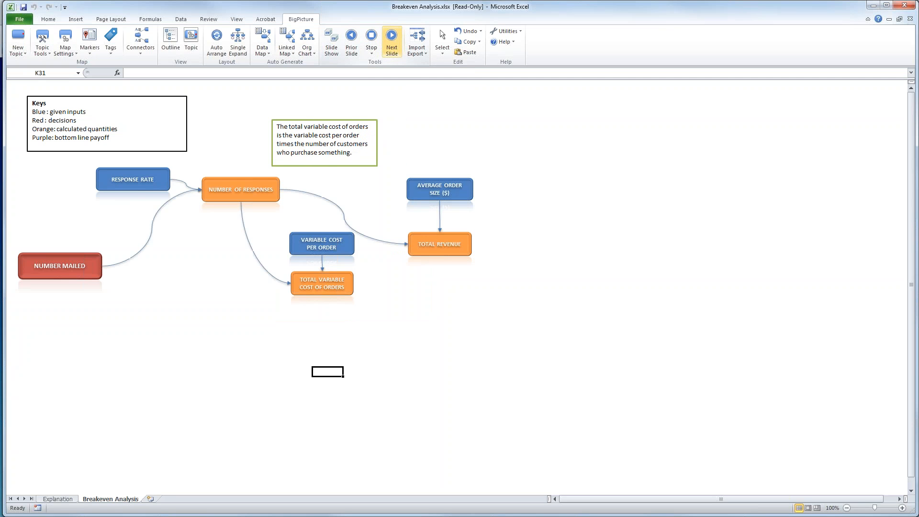
pyautogui.click(392, 38)
pyautogui.click(392, 39)
pyautogui.click(391, 38)
pyautogui.click(391, 38)
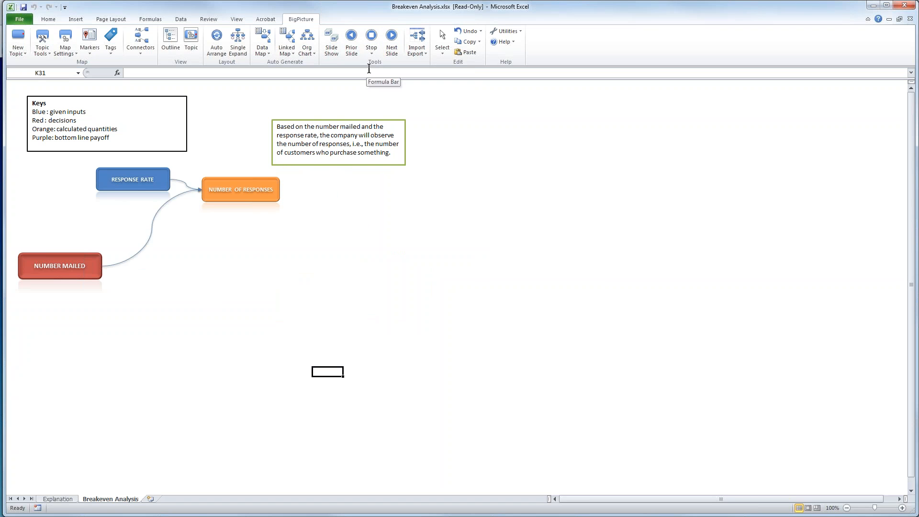
pyautogui.click(372, 38)
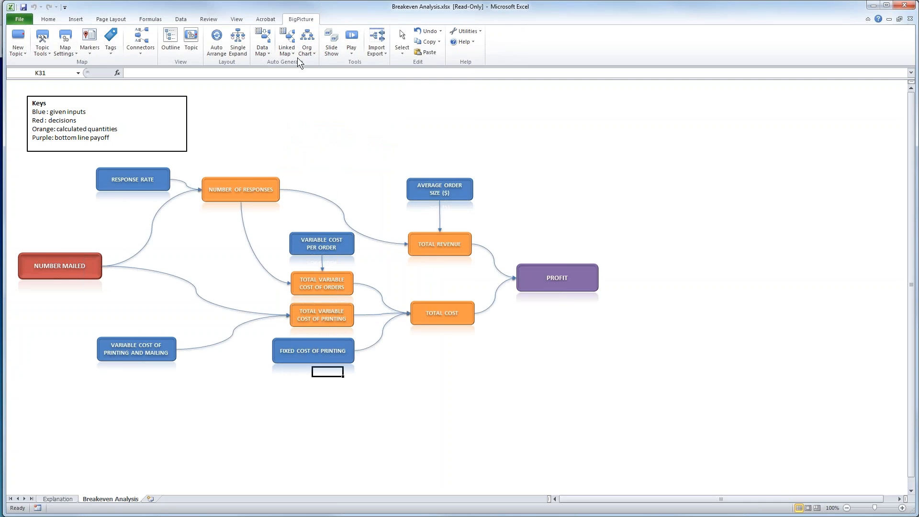
# Open the slide show definition and add the Profit topic to Slide #3
pyautogui.click(338, 36)
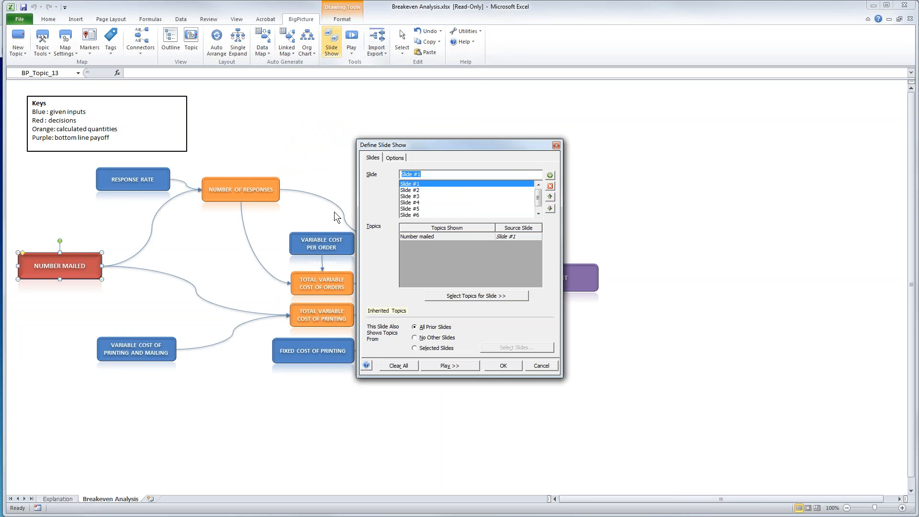
pyautogui.click(410, 197)
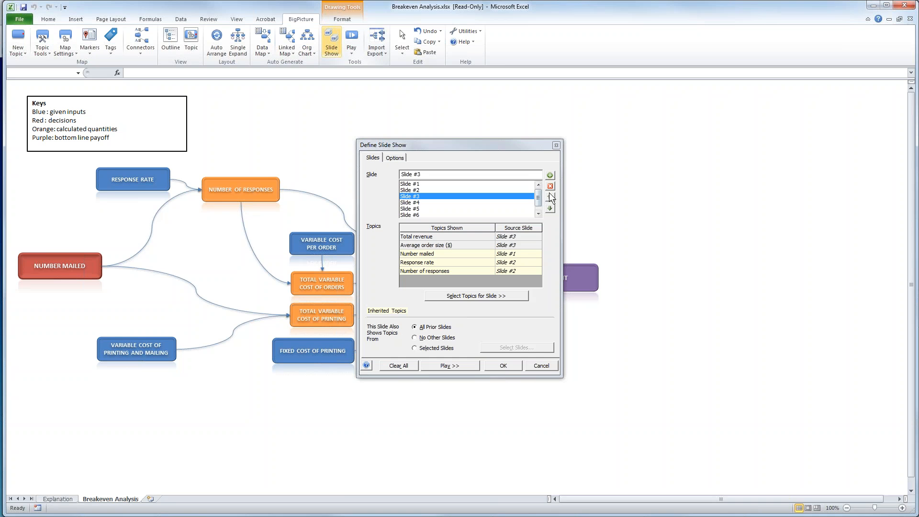
pyautogui.click(501, 296)
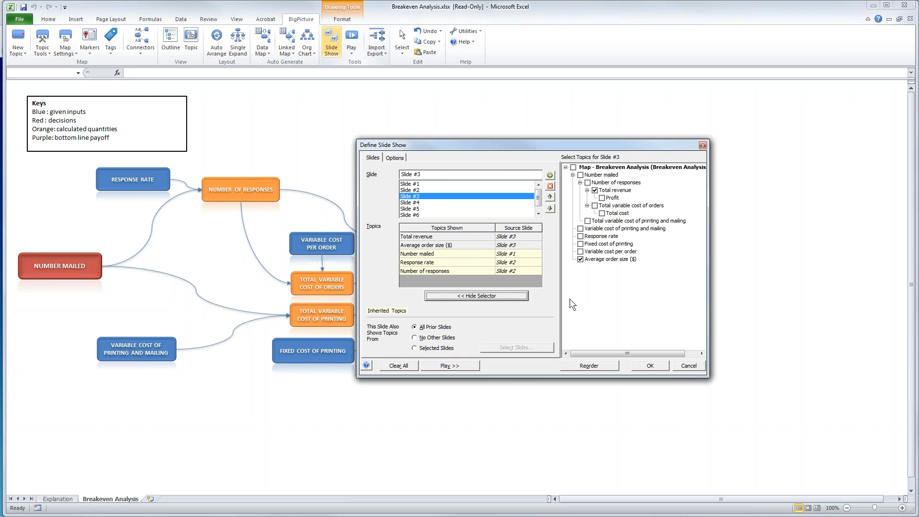
pyautogui.click(602, 197)
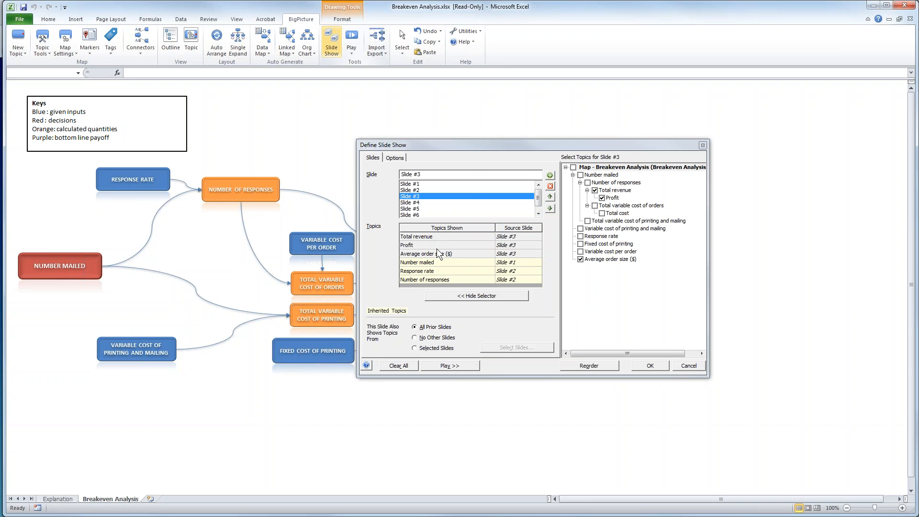
# Play the slide show from its definition dialog through Slide #5, and accept the definition
pyautogui.click(454, 367)
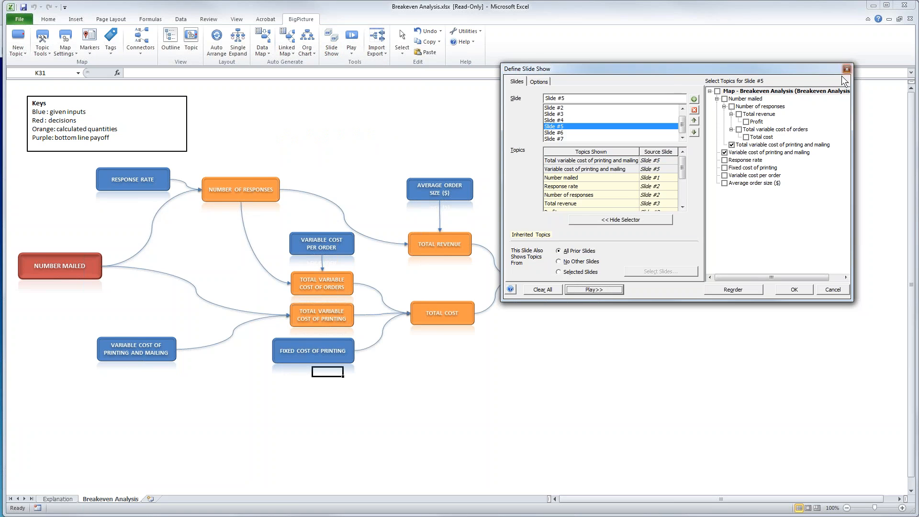
pyautogui.click(793, 290)
pyautogui.click(664, 429)
# Open IntroMap2016.xlsx from the recent workbooks
pyautogui.moveTo(557, 264)
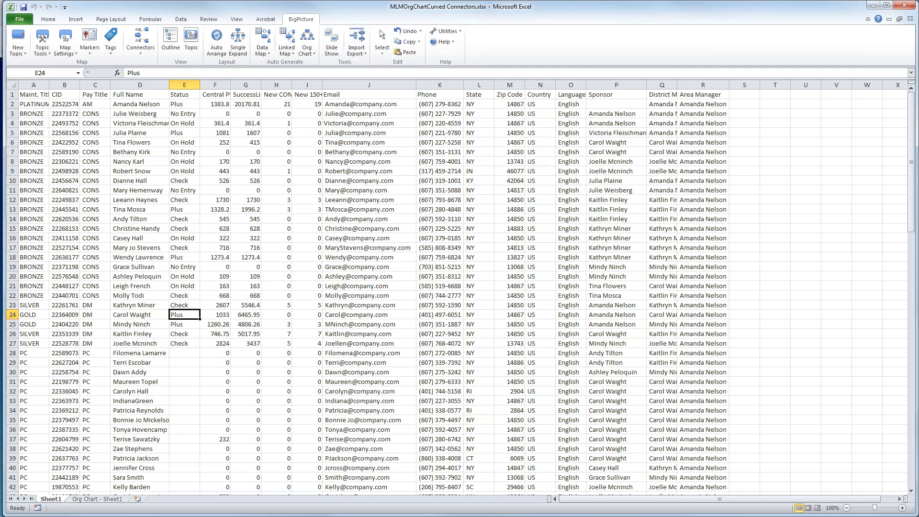
pyautogui.click(27, 16)
pyautogui.press('Escape')
pyautogui.click(20, 20)
pyautogui.click(39, 121)
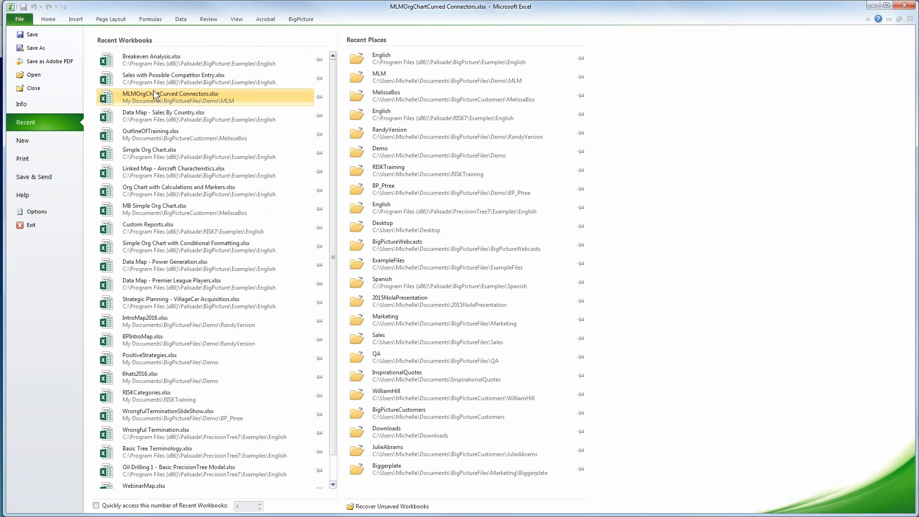
pyautogui.click(174, 316)
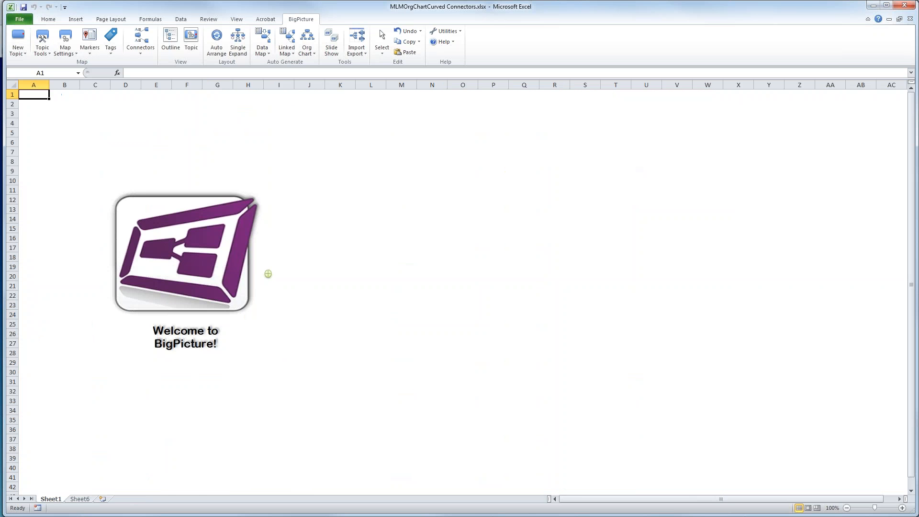
# Show Sheet6 and expand the closing thank-you topic to its contact details box
pyautogui.click(80, 499)
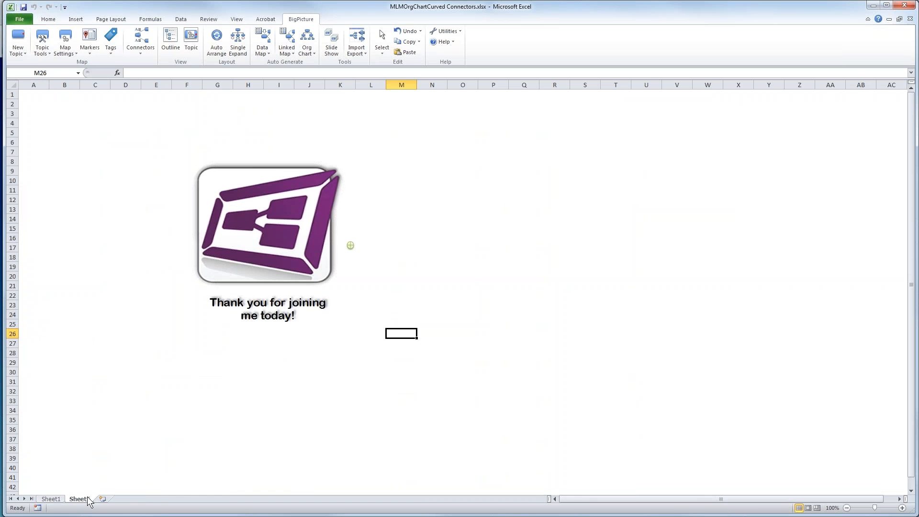
pyautogui.click(462, 342)
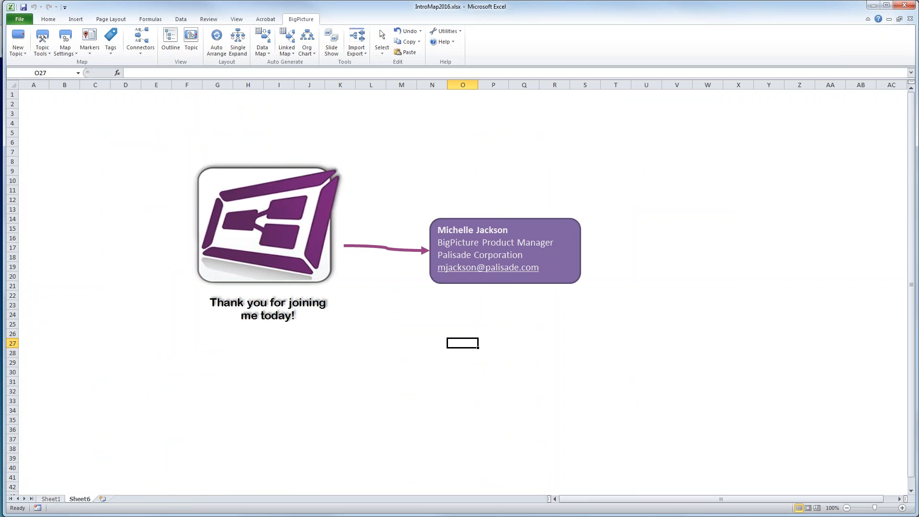